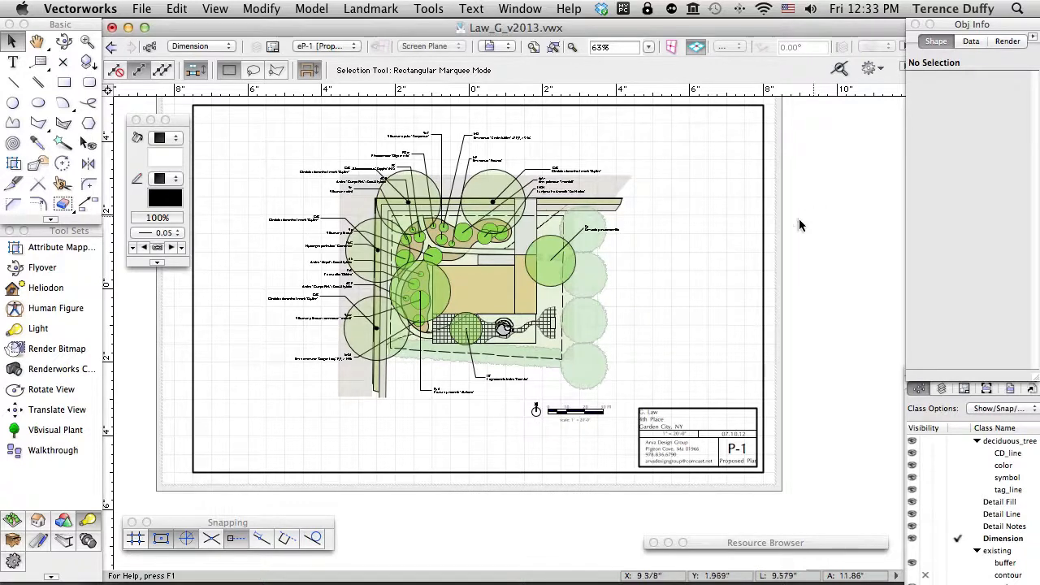
- Examine the Proposed Plan sheet, including its title block and the plant labels around the planting beds
scroll(422, 224, "up", 3)
scroll(422, 224, "down", 2)
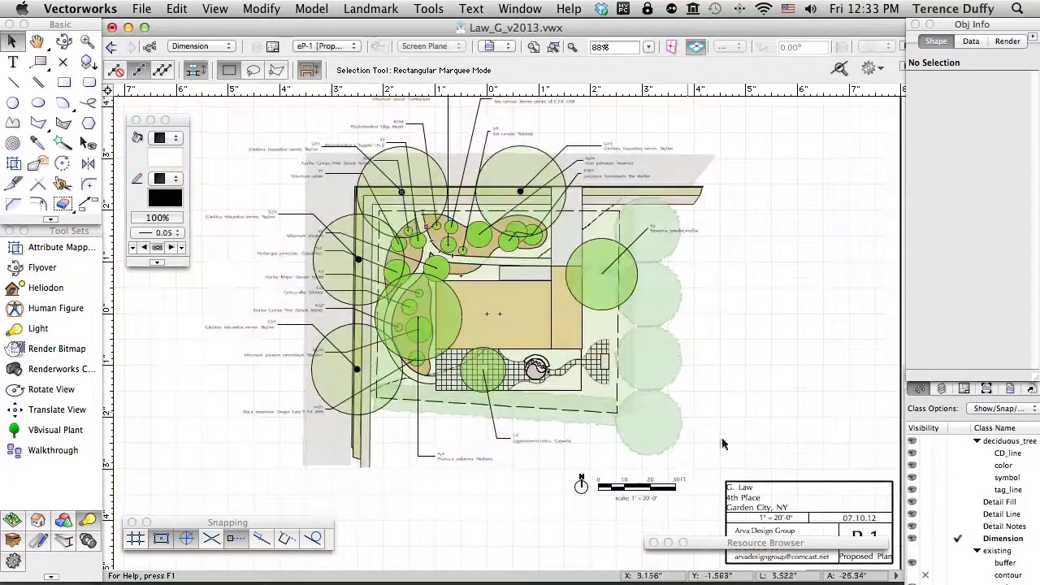
key("space")
left_click_drag(769, 462, 730, 355)
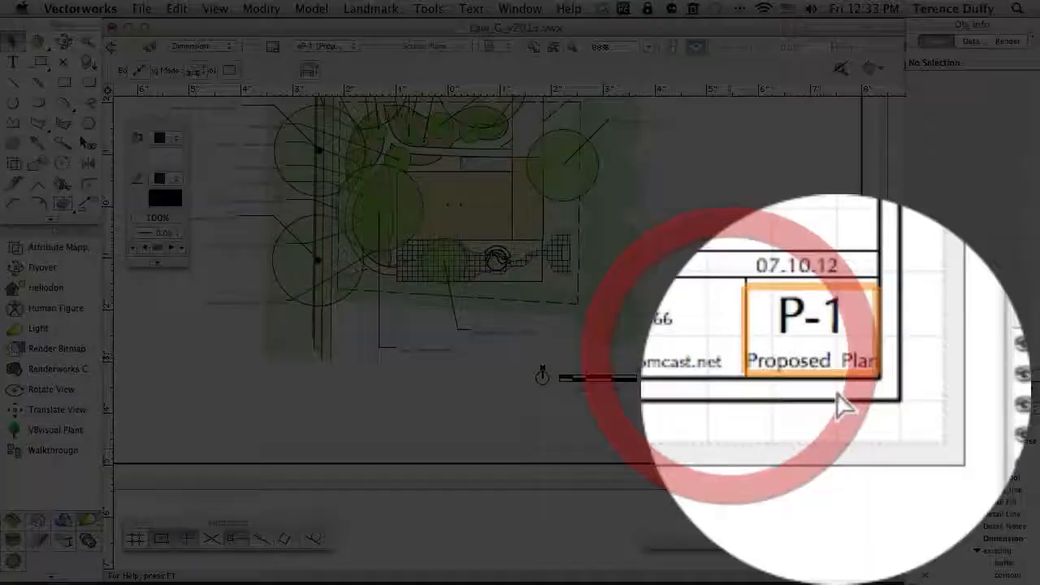
scroll(841, 455, "up", 2)
scroll(835, 387, "down", 3)
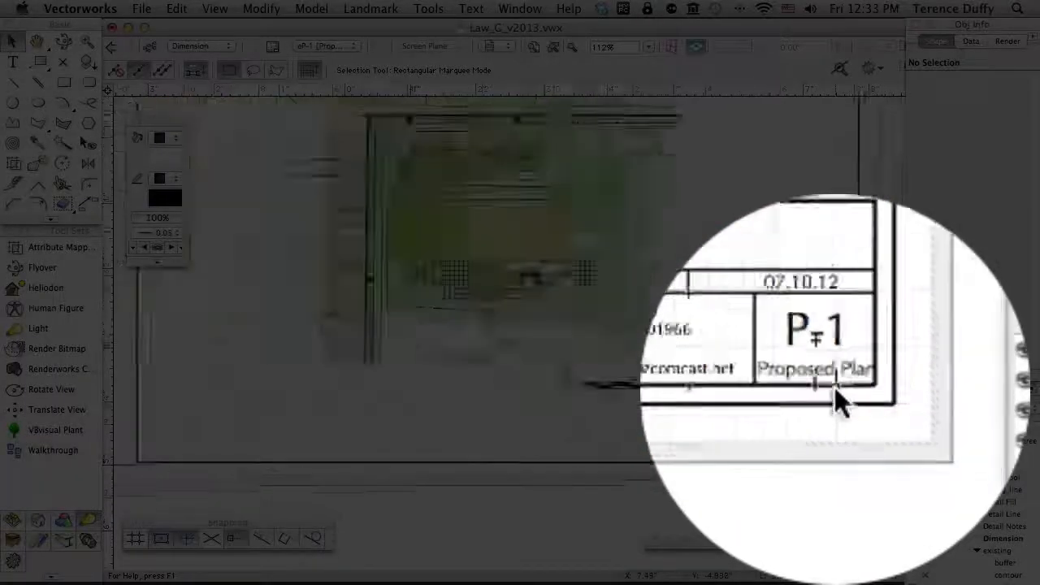
key("space")
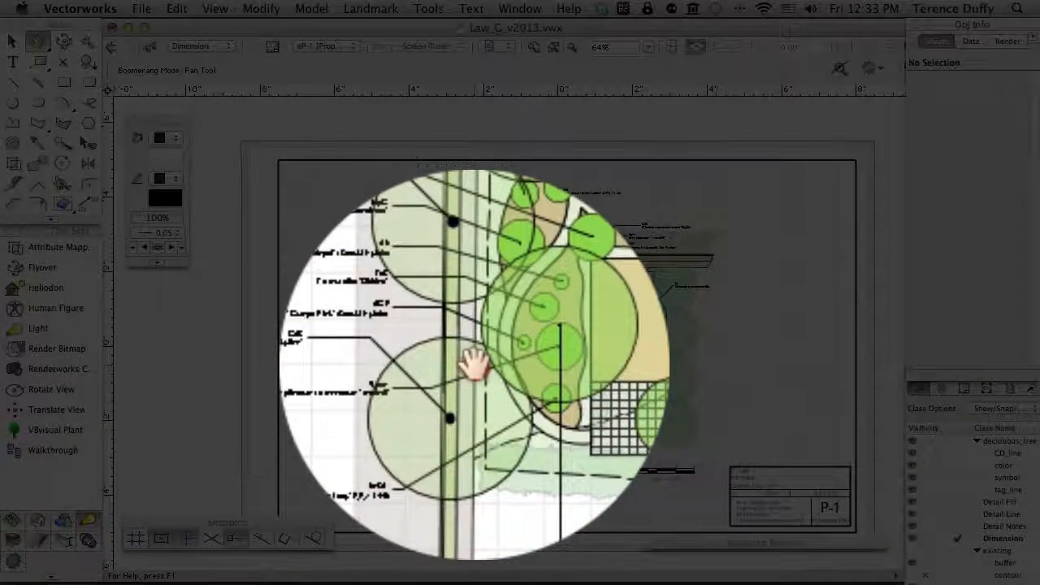
scroll(559, 363, "up", 3)
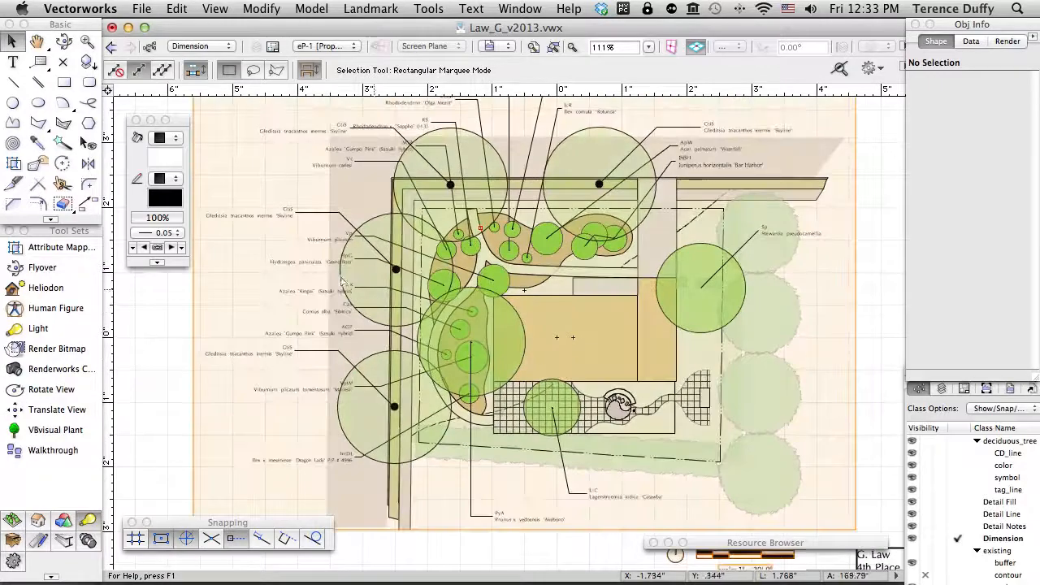
scroll(250, 218, "up", 1)
scroll(250, 218, "up", 2)
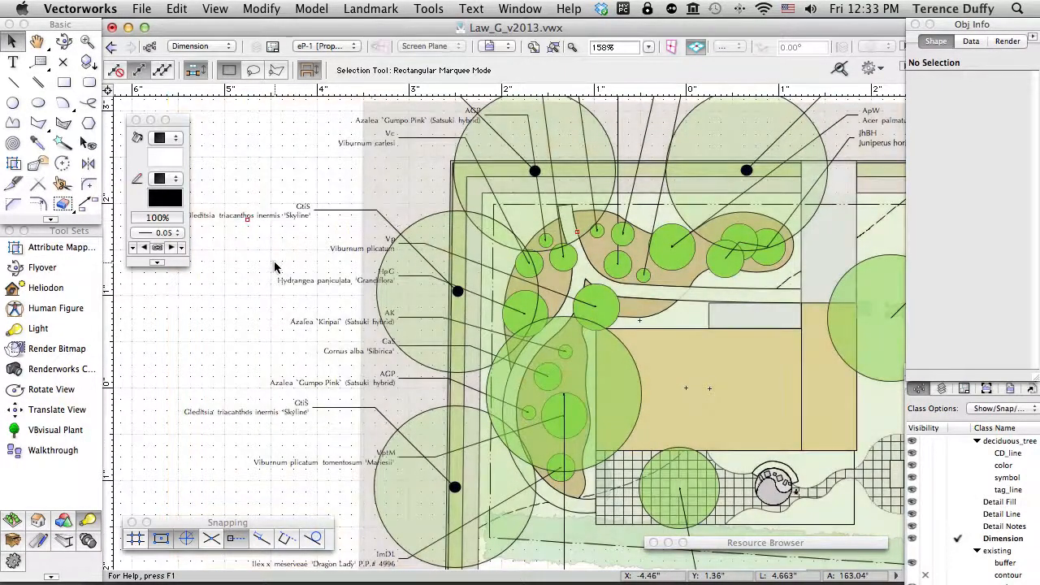
scroll(275, 267, "down", 2)
scroll(274, 267, "down", 1)
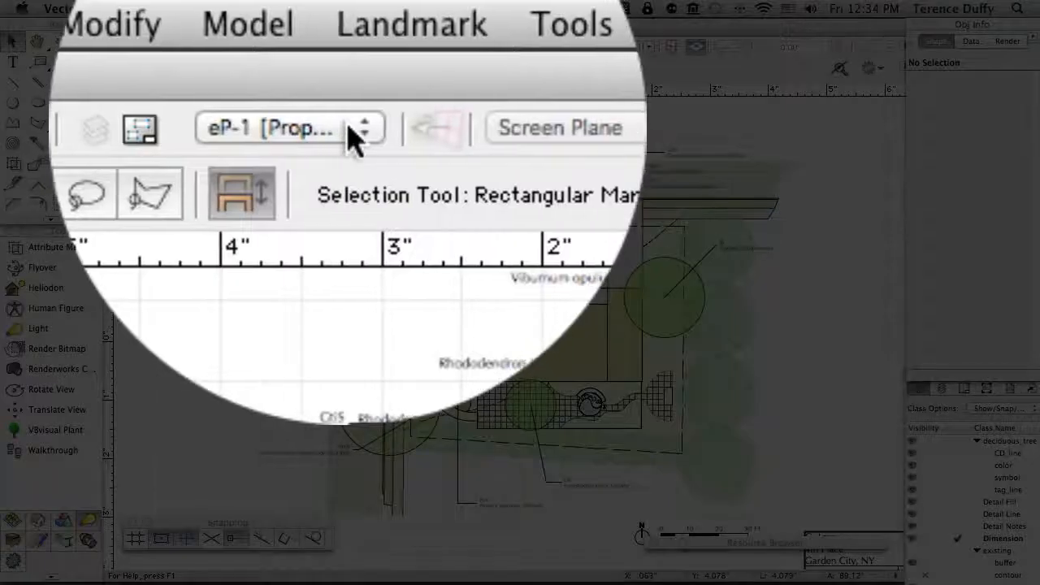
- Switch to the L-5 [Planting Layout] sheet and review the class visibilities of its Base Plan viewport
left_click(339, 47)
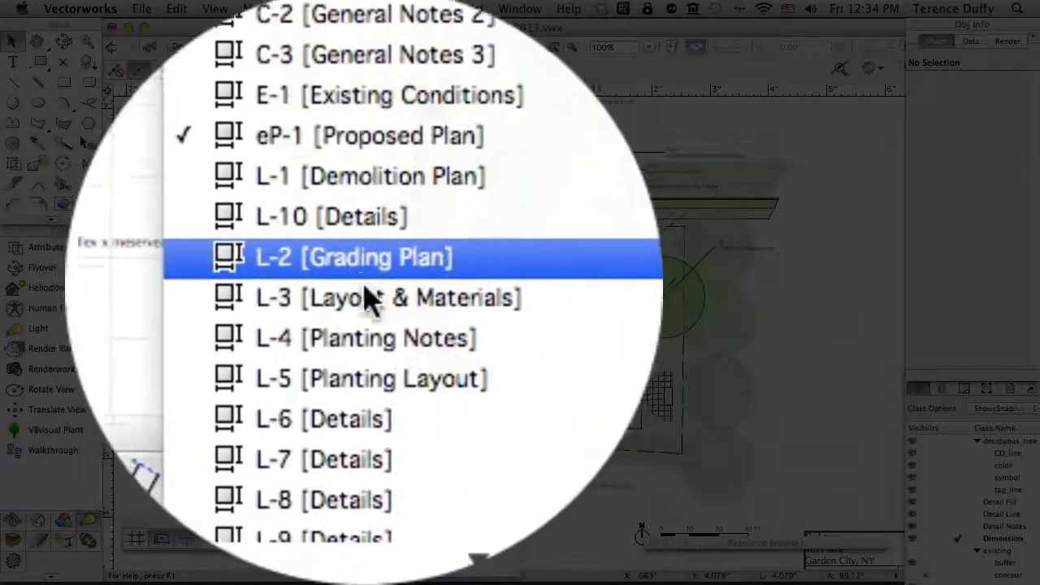
left_click(365, 363)
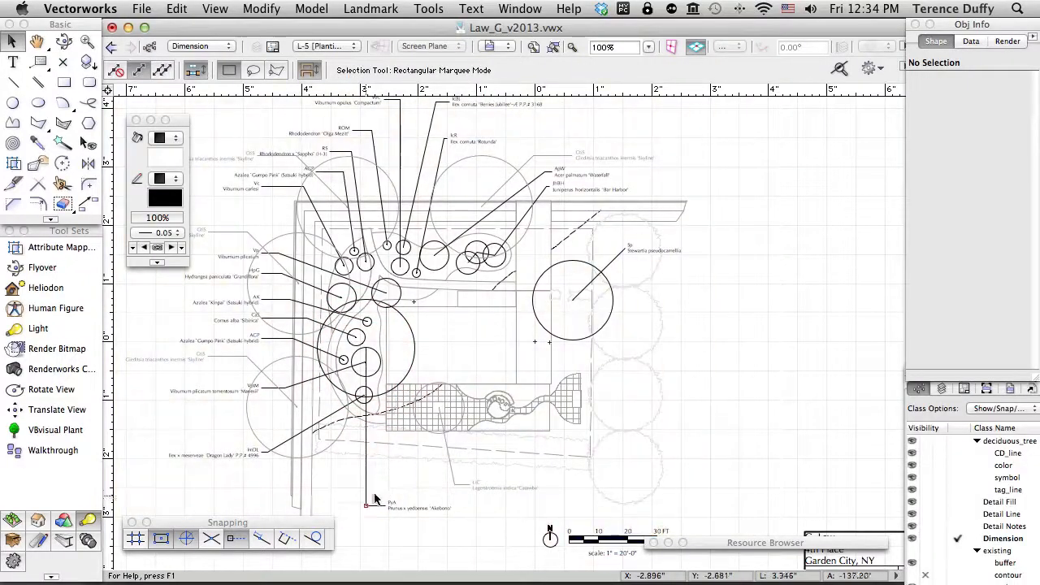
left_click(404, 441)
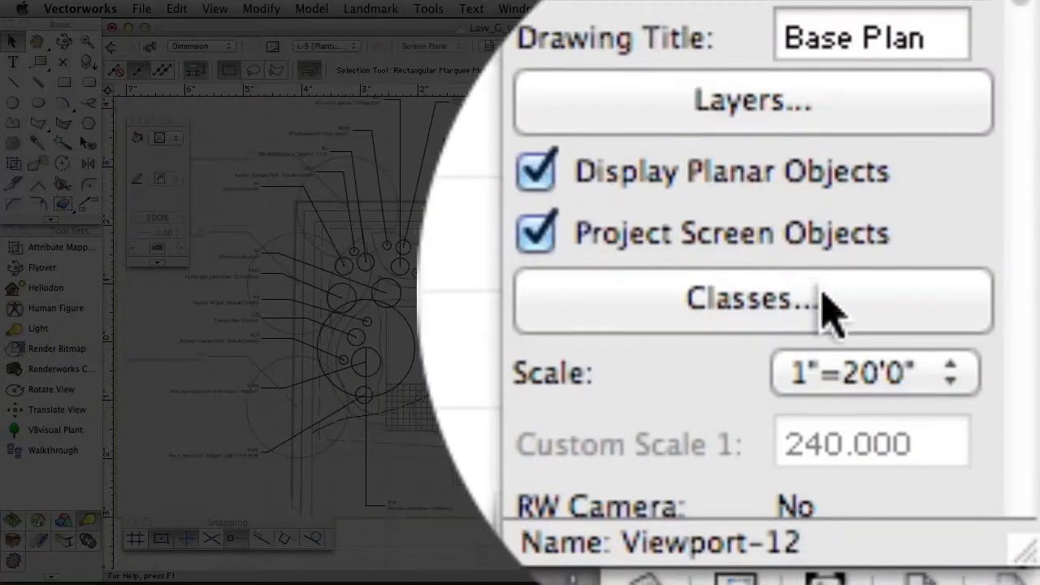
left_click(983, 314)
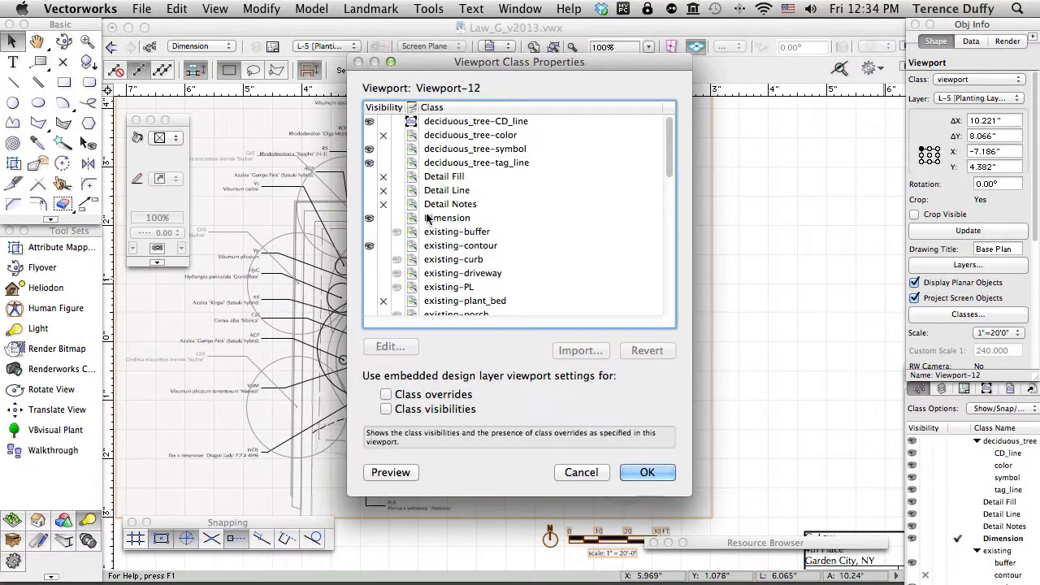
left_click(646, 472)
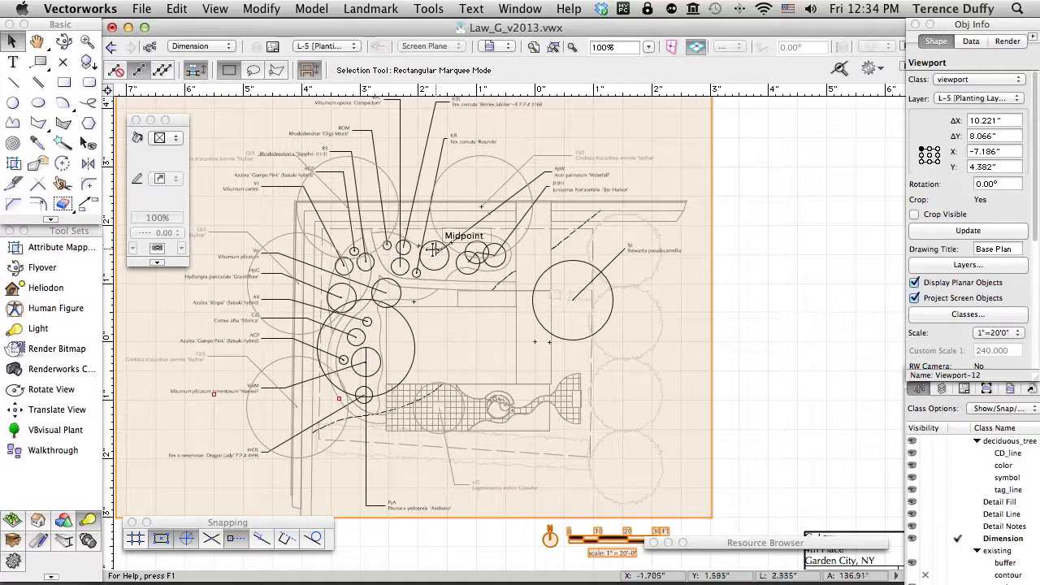
scroll(433, 256, "up", 2)
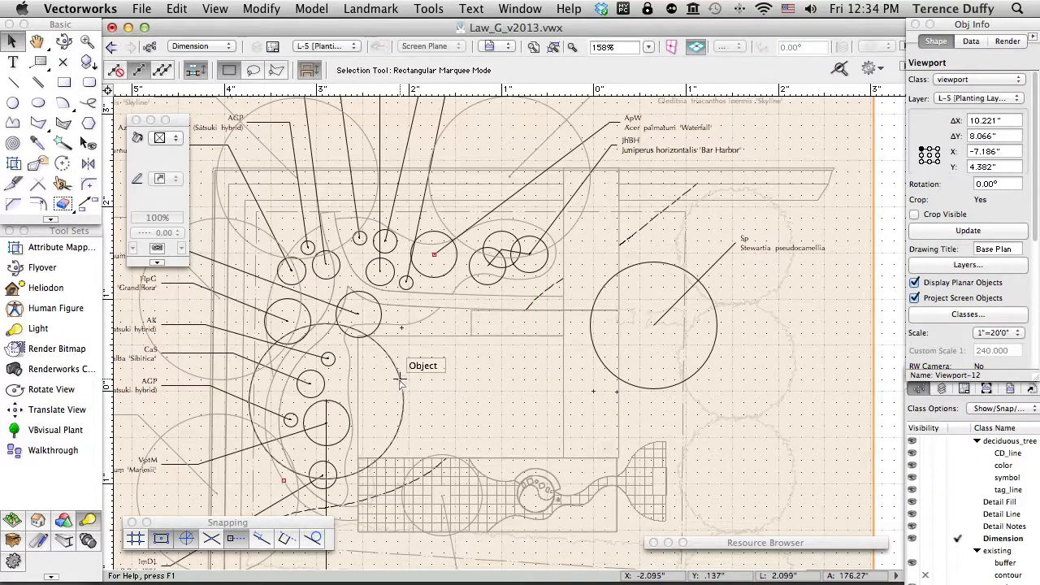
scroll(400, 381, "down", 2)
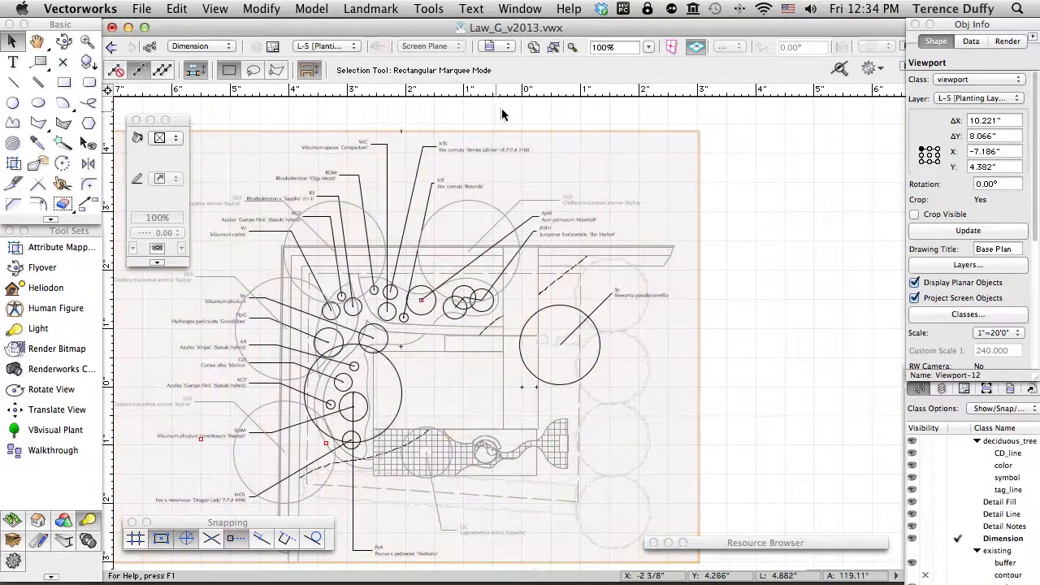
scroll(502, 110, "down", 1)
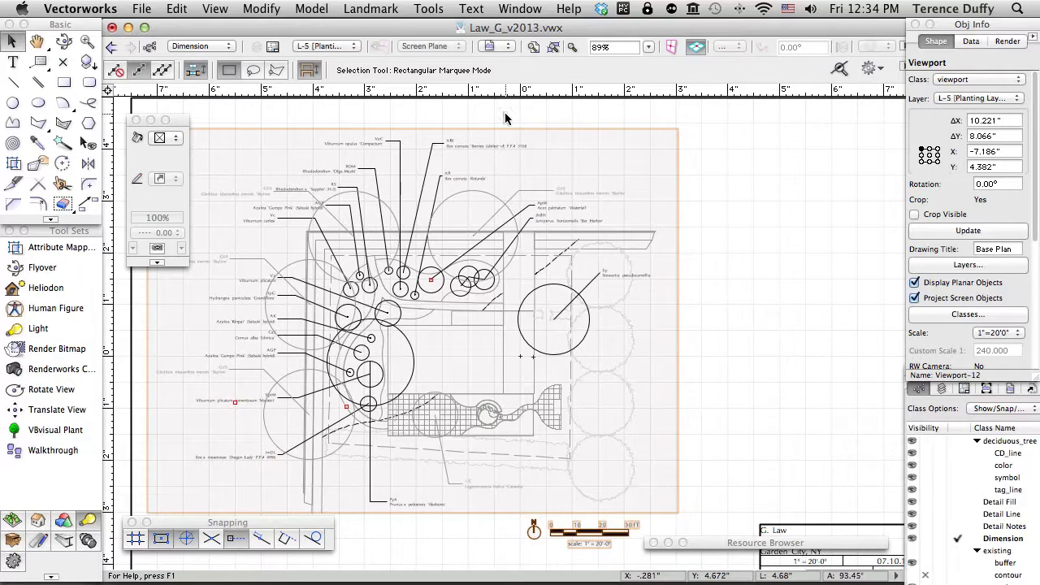
left_click(721, 138)
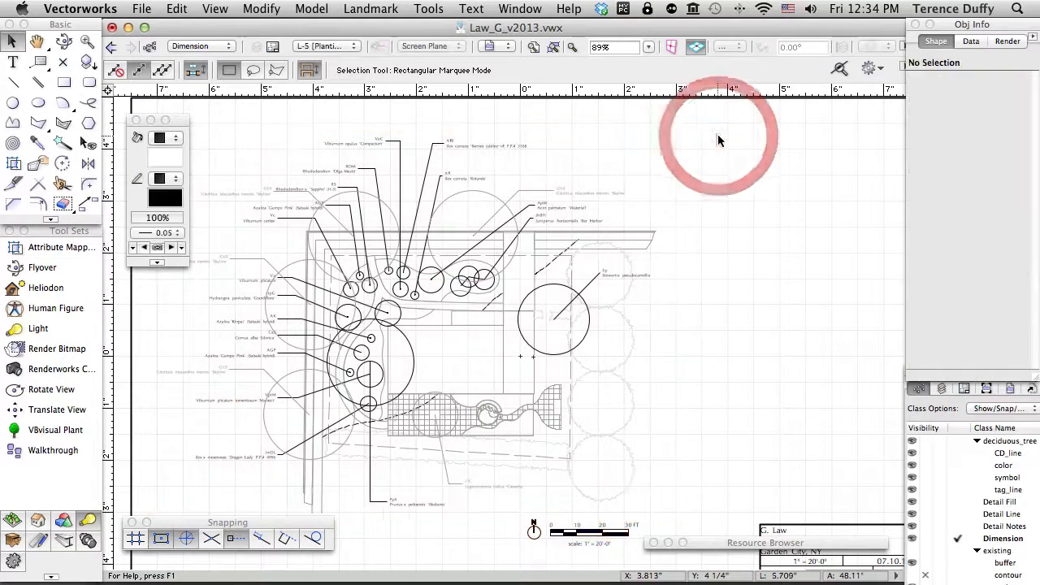
- Create a Plant List-Basic schedule and place its worksheet on the sheet, to the right of the planting plan
key("space")
left_click_drag(728, 147, 697, 141)
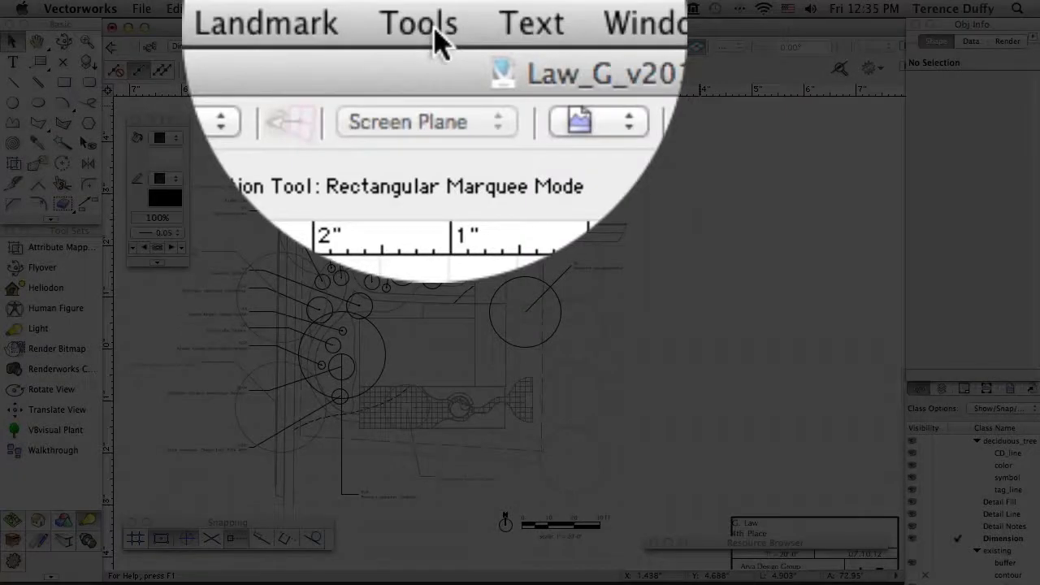
left_click(434, 34)
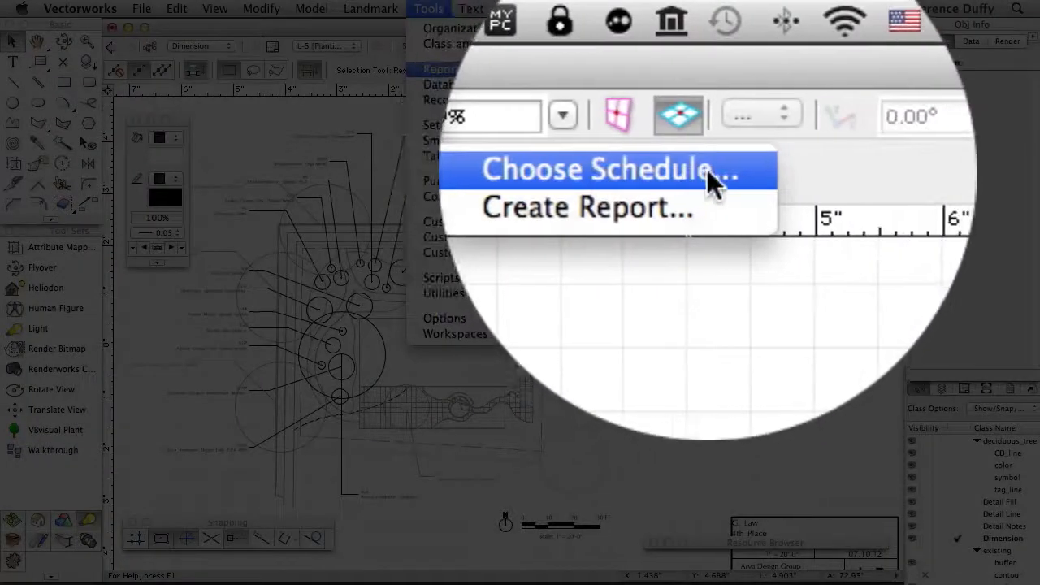
left_click(726, 166)
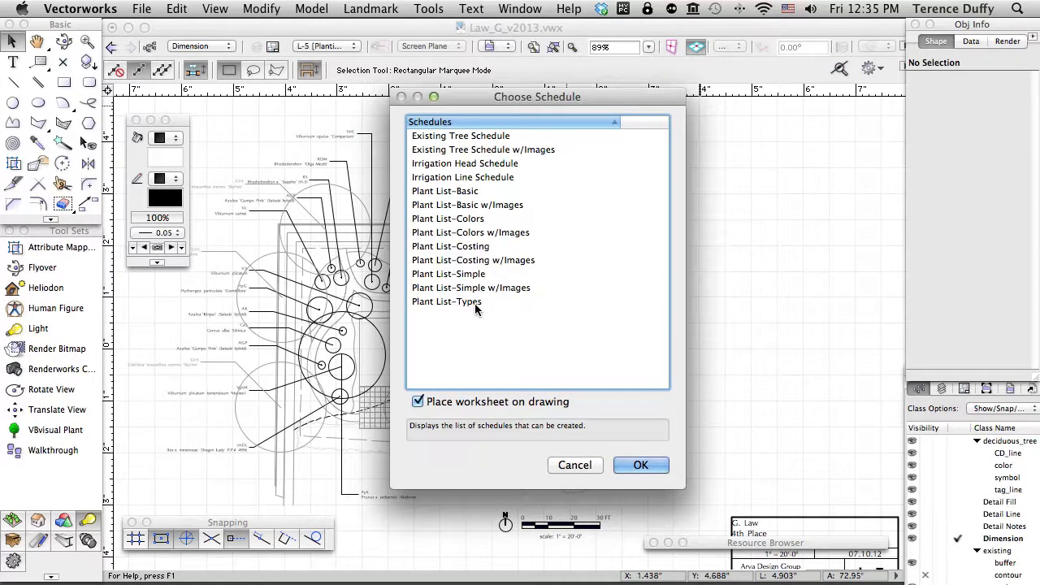
left_click(464, 192)
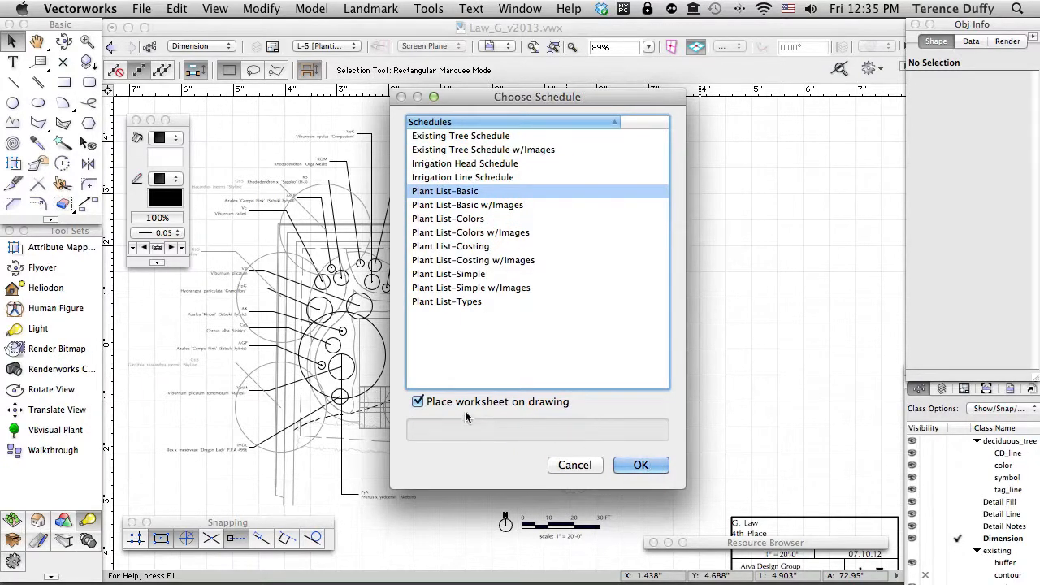
left_click(639, 464)
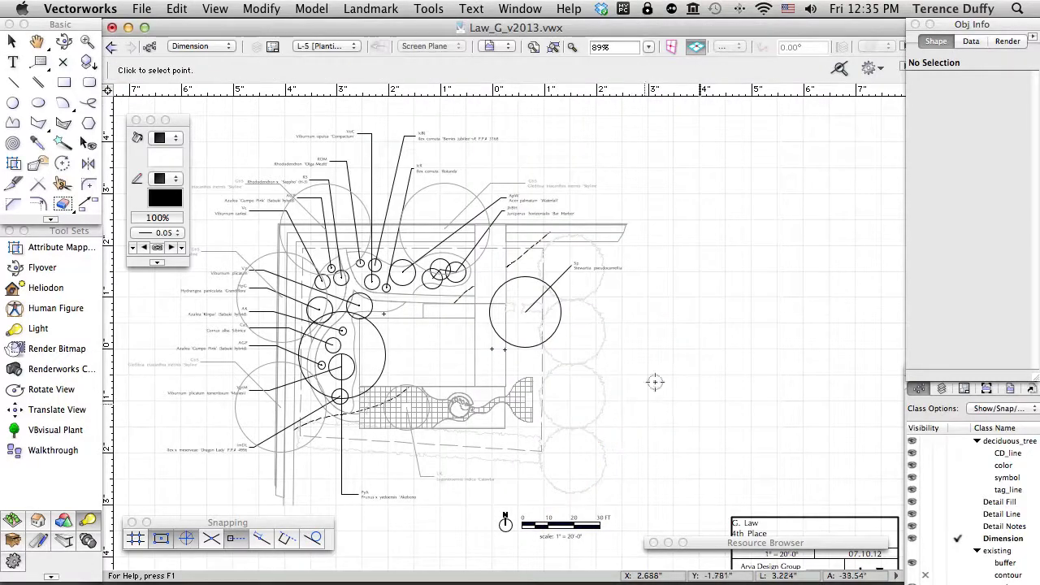
left_click(712, 173)
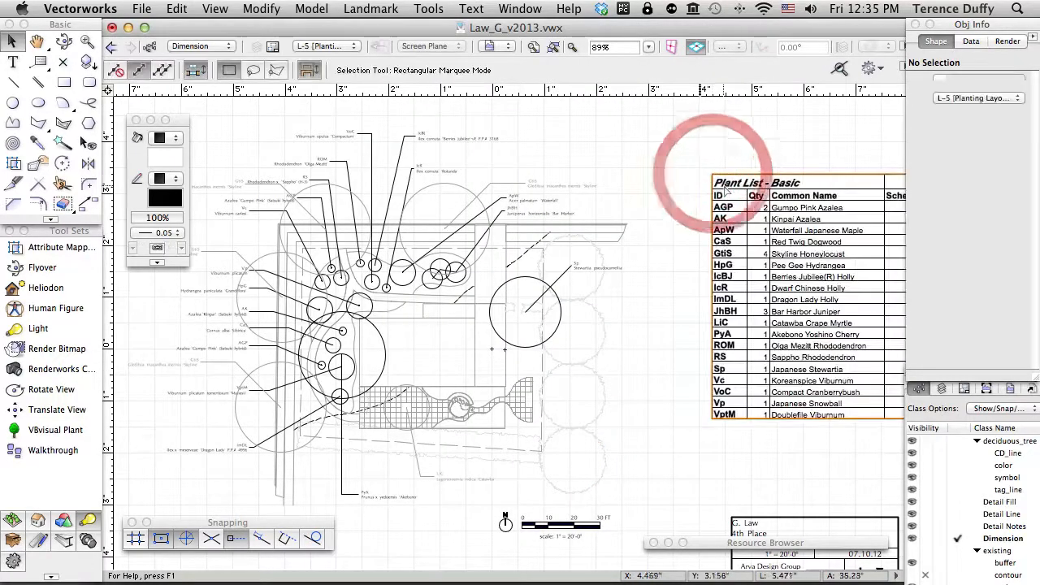
- Move the placed plant list slightly left and down, closer to the planting plan
key("space")
mouse_move(744, 156)
left_mouse_down()
mouse_move(554, 130)
mouse_move(429, 127)
left_mouse_up()
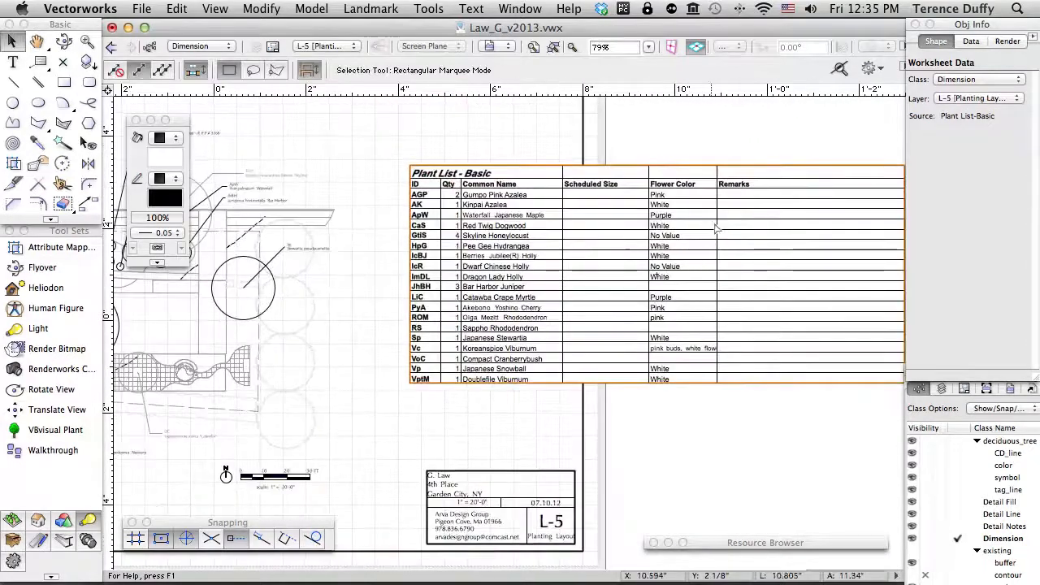
left_click_drag(707, 228, 660, 242)
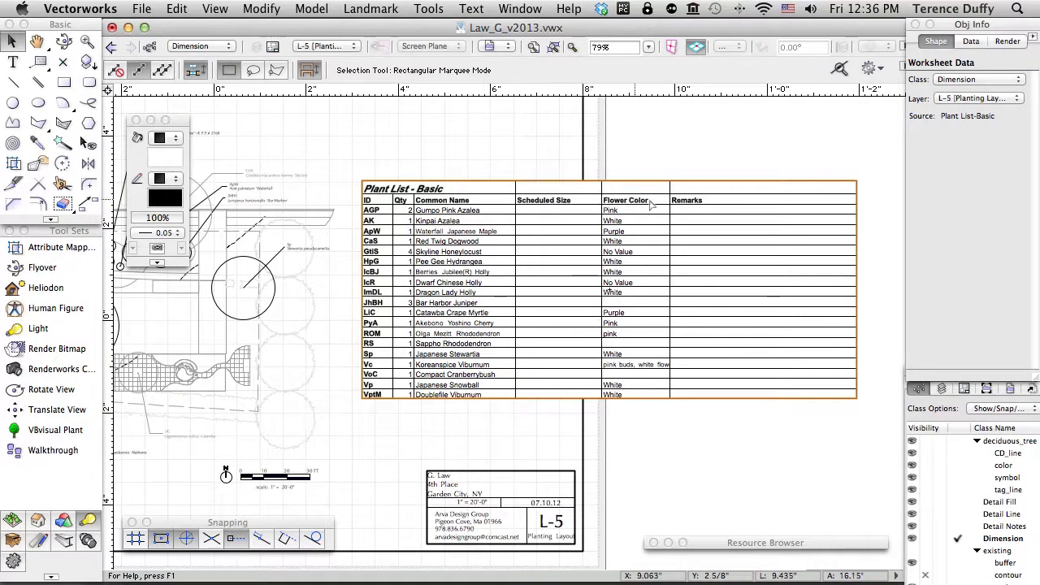
- Open the Plant List-Basic worksheet in an enlarged window and delete its Scheduled Size column
double_click(492, 231)
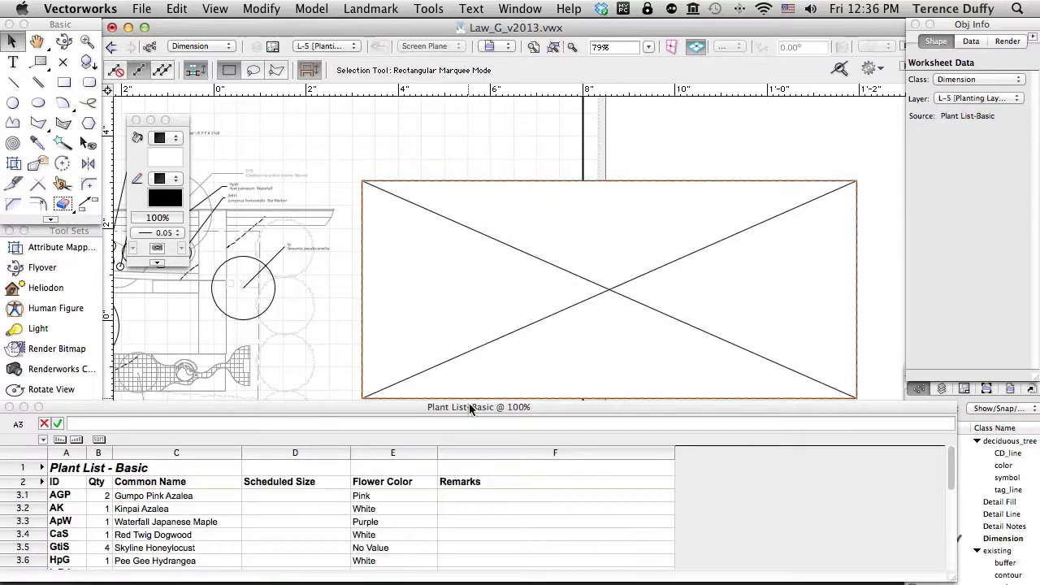
left_click_drag(469, 403, 512, 69)
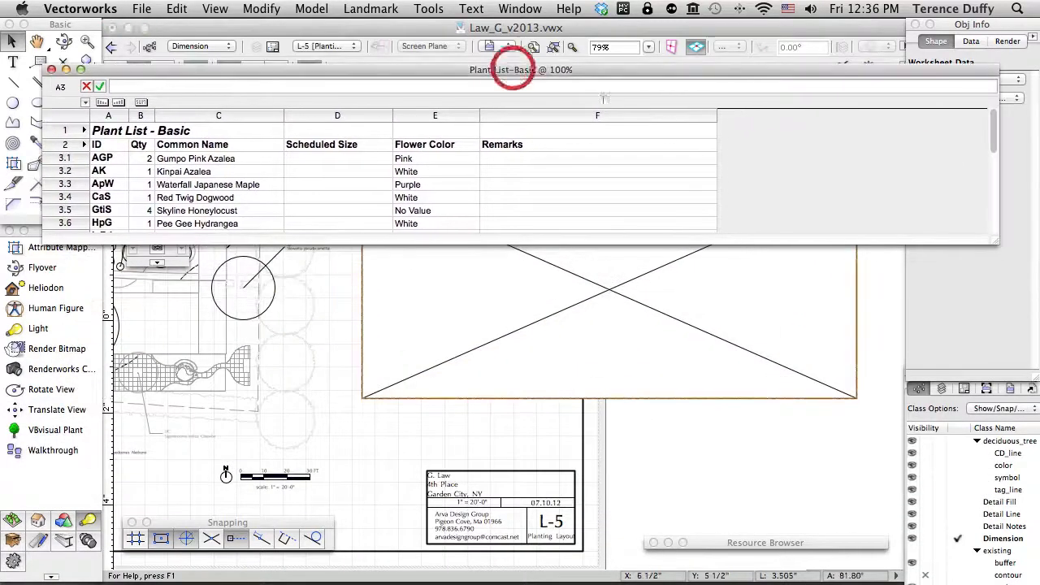
left_click_drag(996, 240, 994, 528)
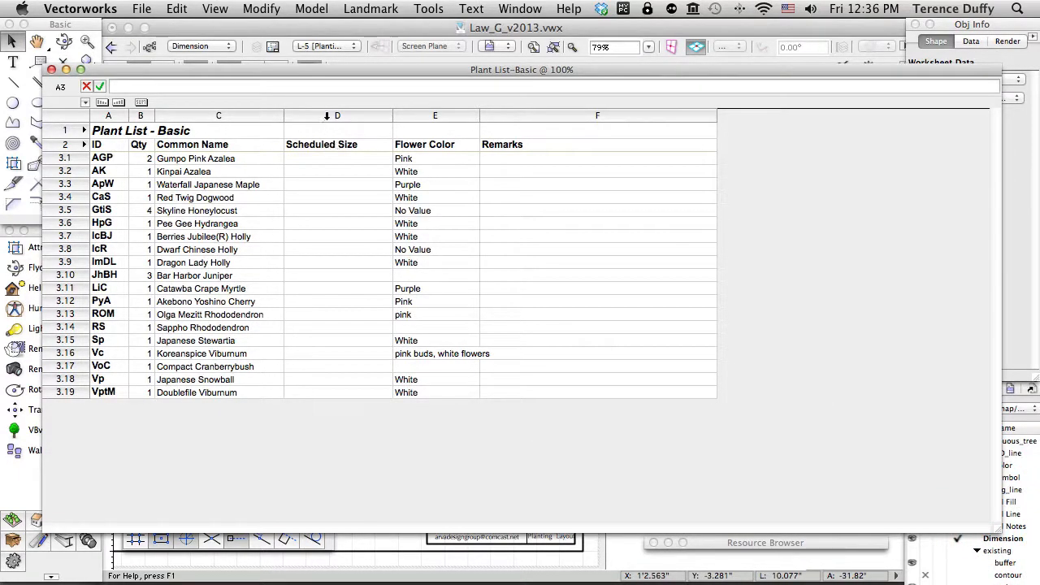
left_click(326, 116)
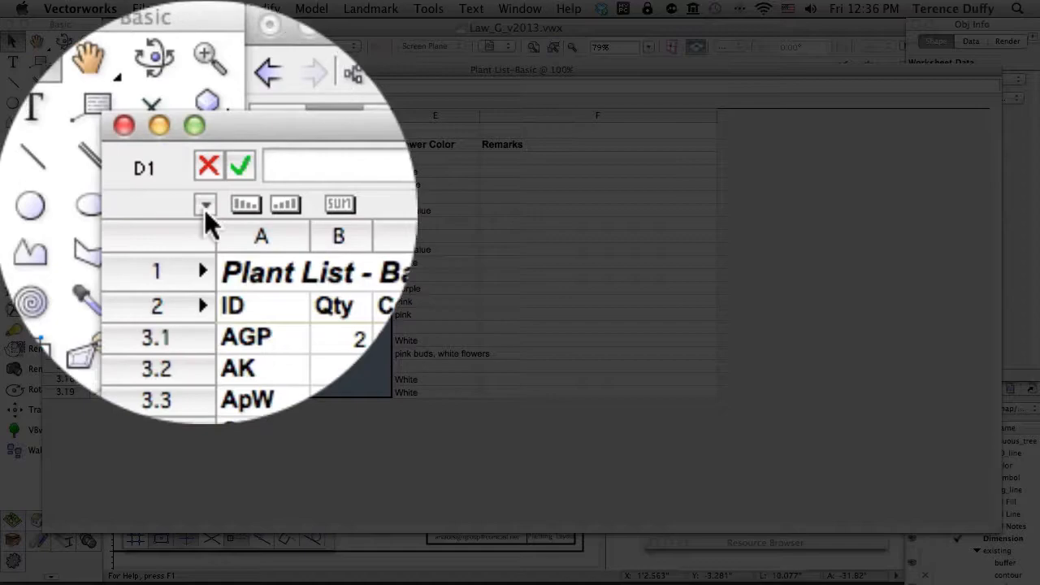
left_click(204, 209)
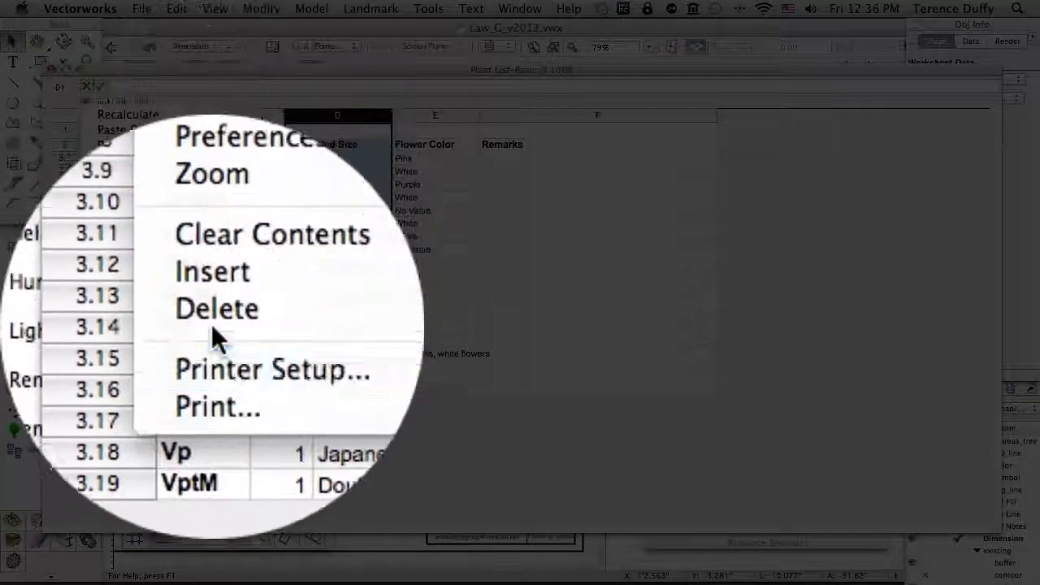
mouse_move(146, 319)
left_click(272, 334)
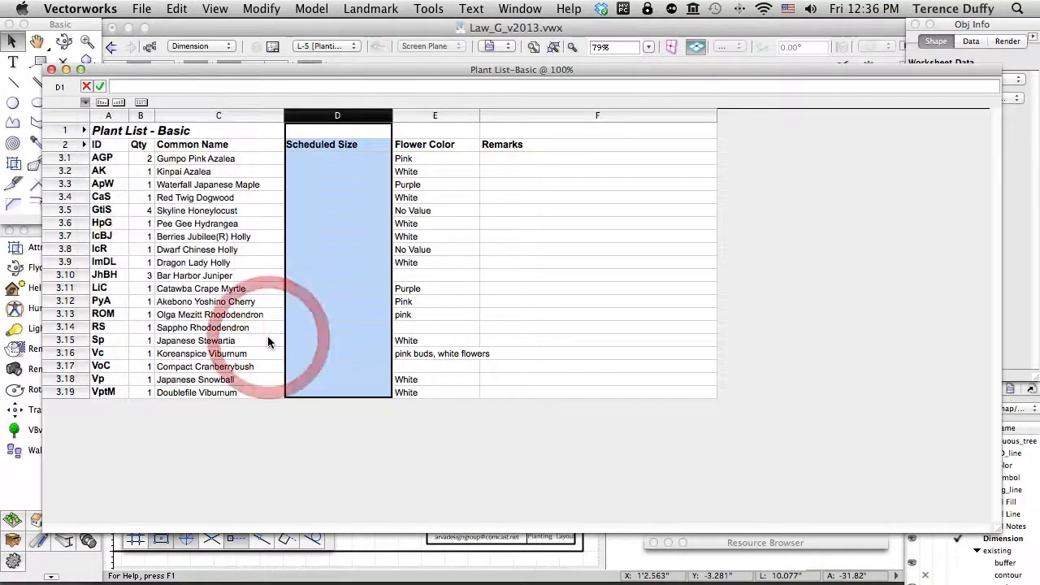
- Delete the Remarks column from the plant list and close the worksheet
left_click(422, 116)
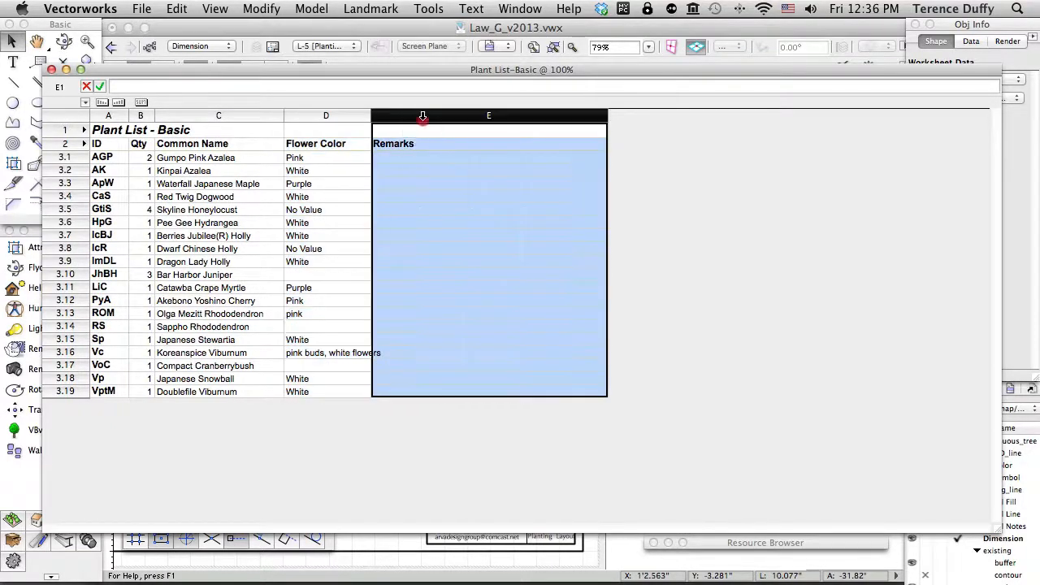
left_click(85, 102)
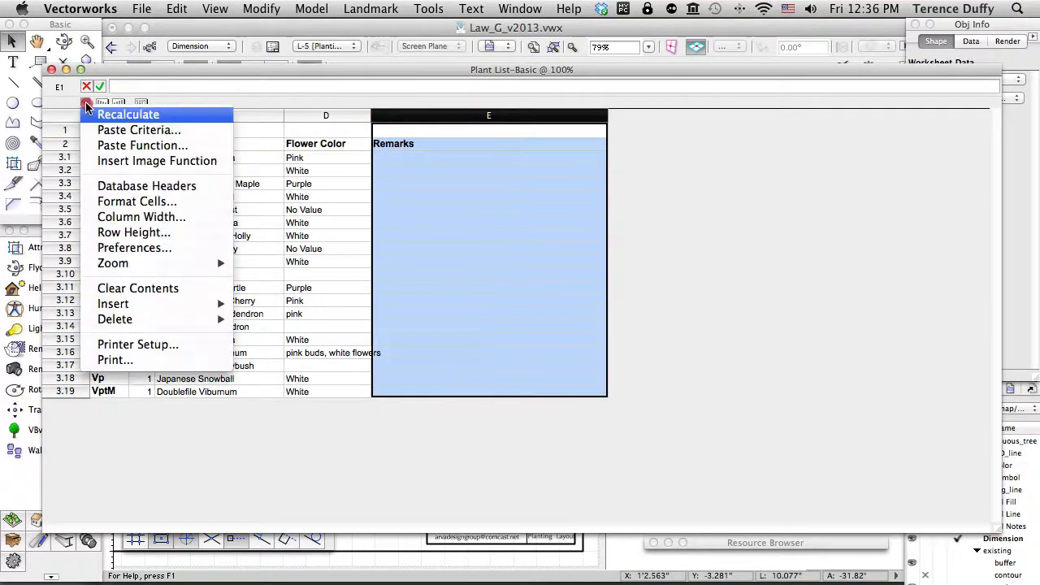
mouse_move(118, 322)
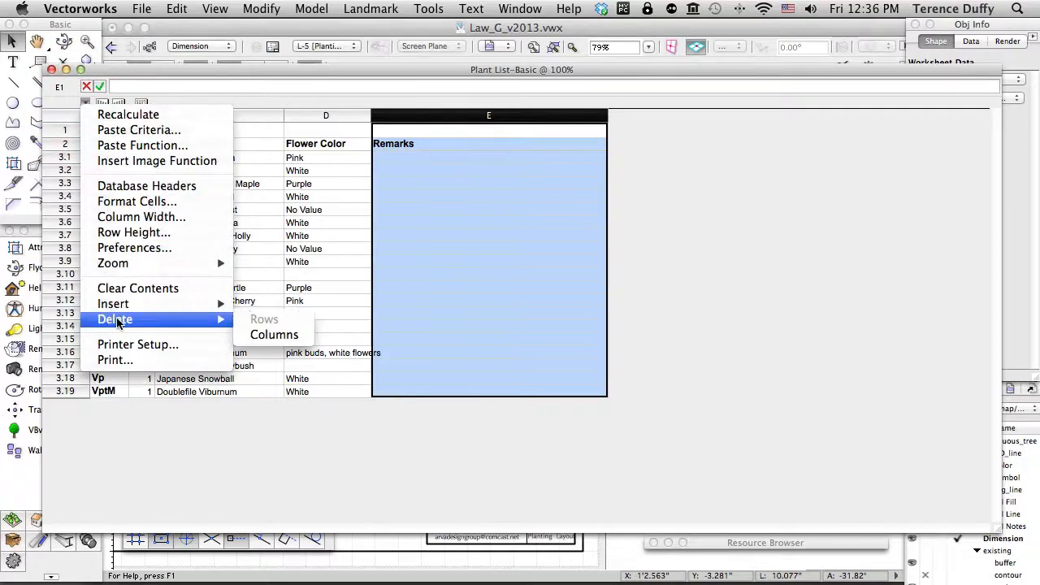
left_click(271, 333)
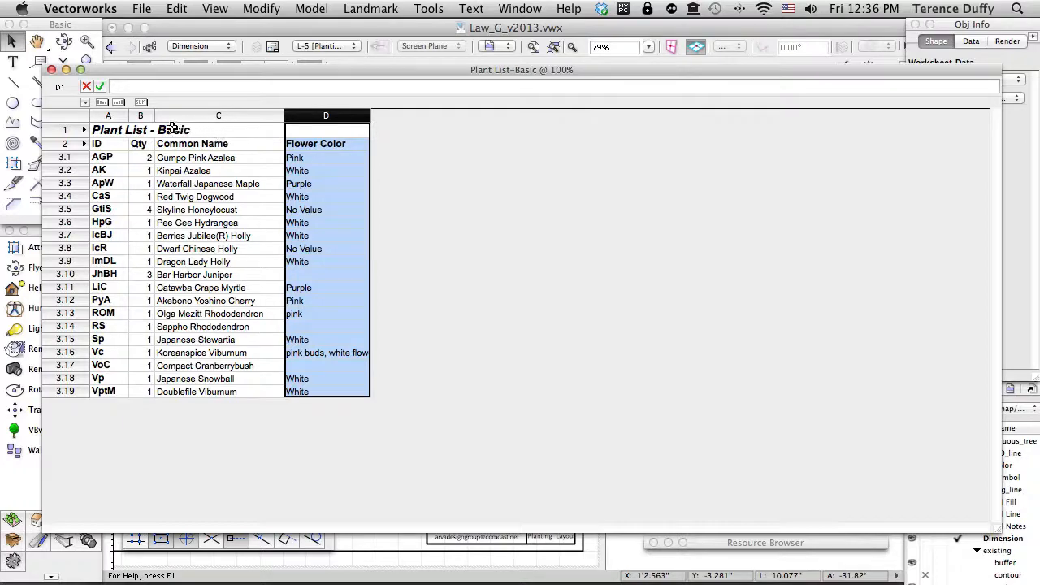
left_click(50, 72)
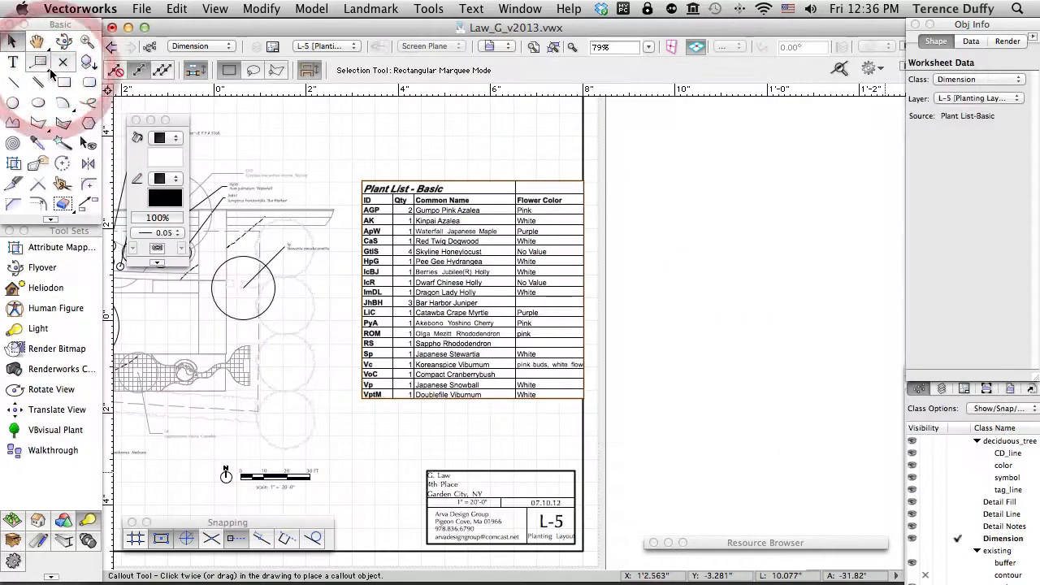
- Delete the placed Plant List - Basic worksheet from the Planting Layout sheet
mouse_move(469, 283)
left_mouse_down()
mouse_move(446, 244)
mouse_move(510, 359)
left_mouse_up()
key("space")
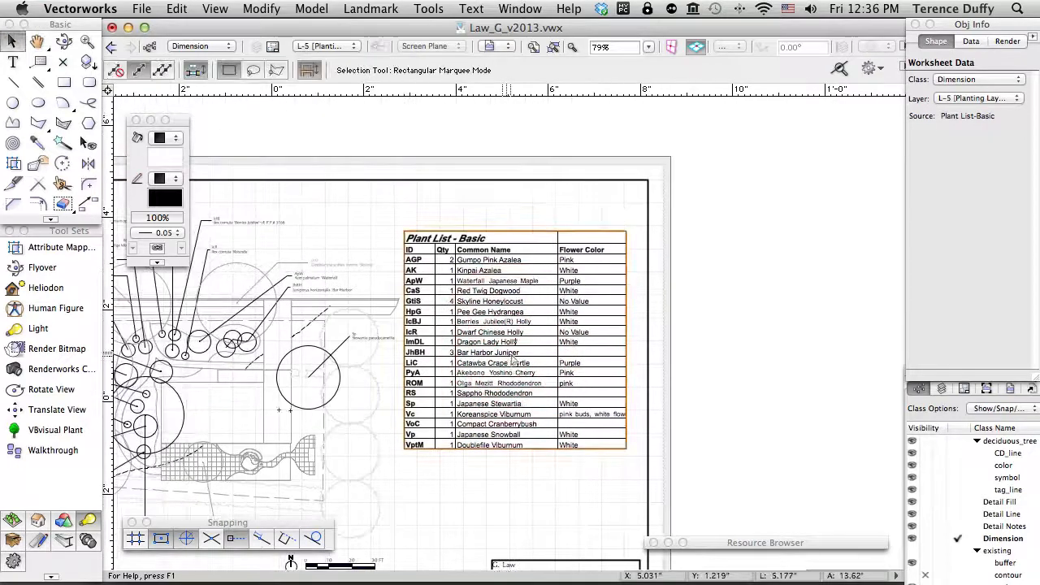
left_click(360, 226)
scroll(359, 223, "down", 1)
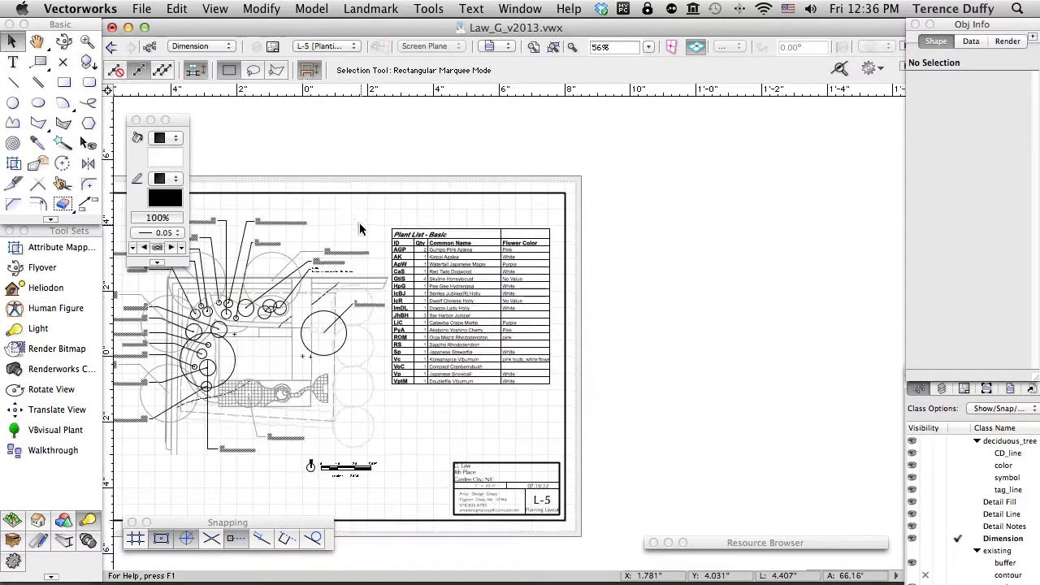
middle_click_drag(359, 224, 422, 192)
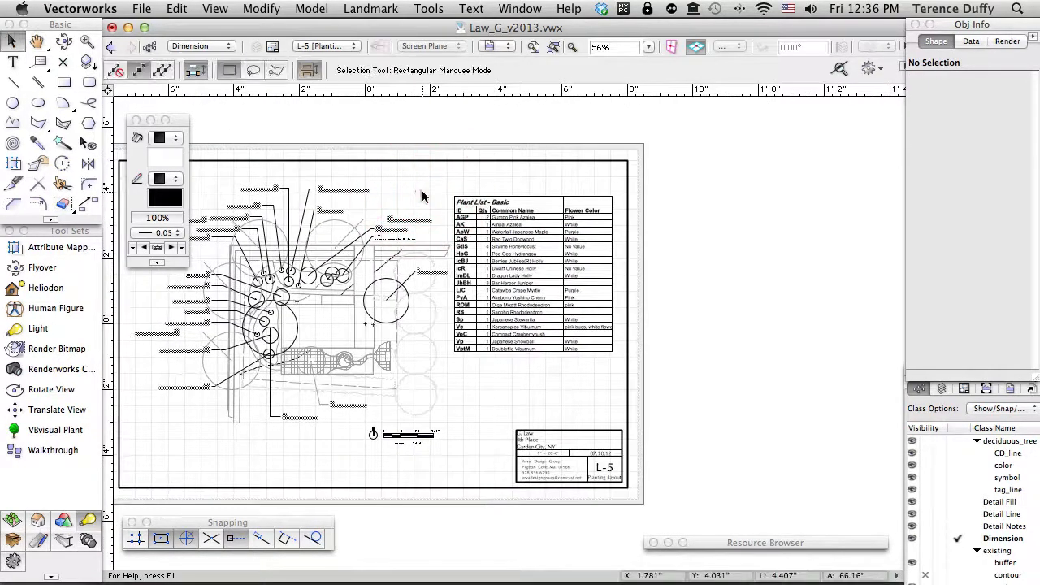
left_click(529, 236)
key("Delete")
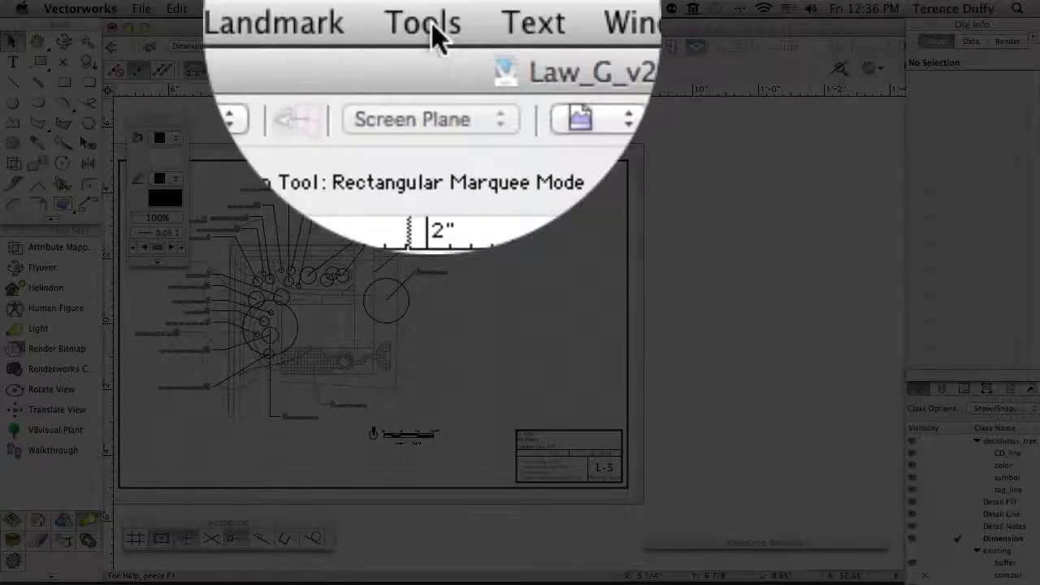
- Start a new report, enlarge its setup dialog and title it Plant_List_2
left_click(437, 35)
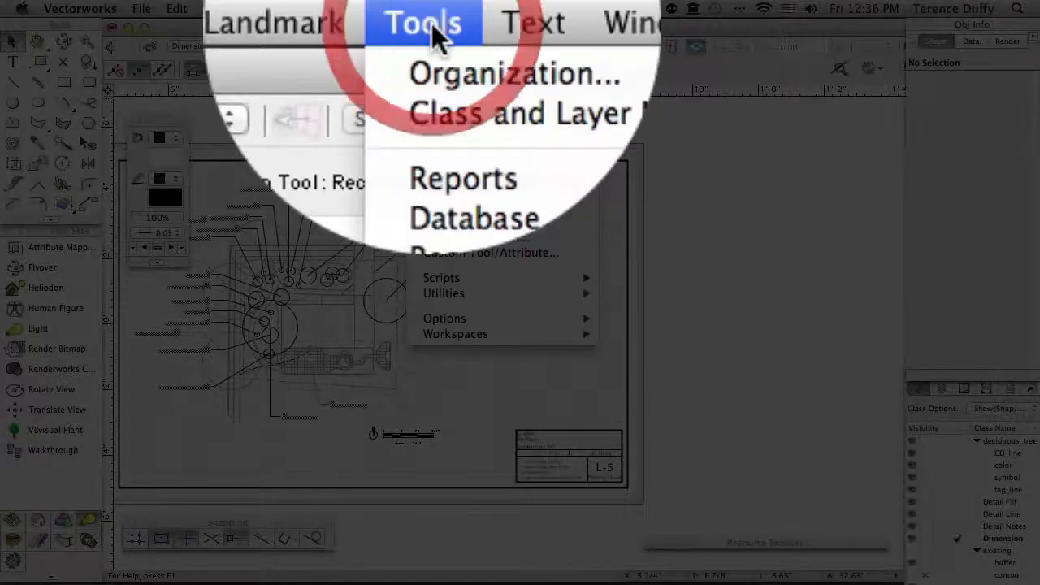
mouse_move(449, 183)
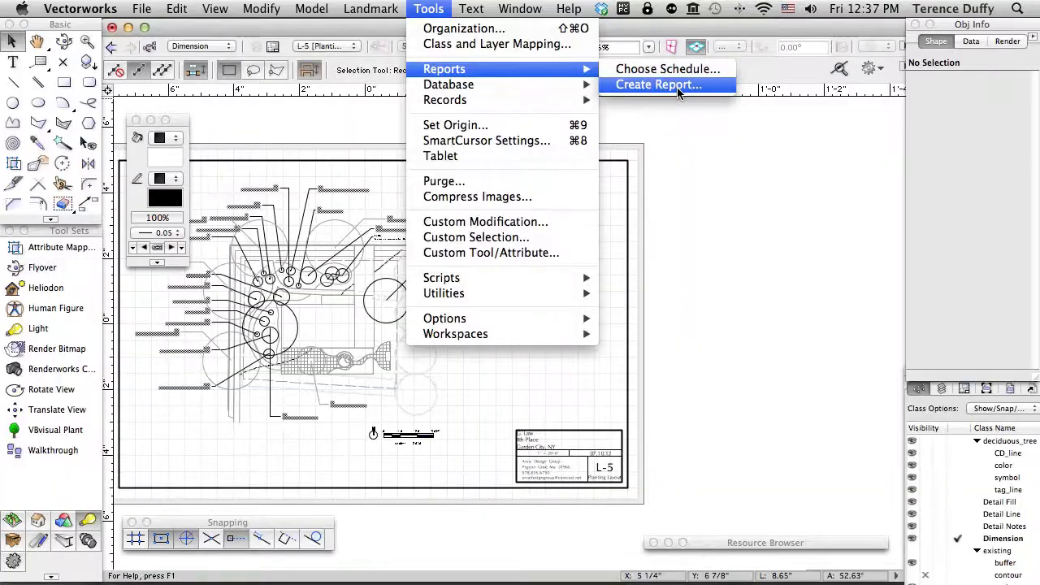
left_click(678, 91)
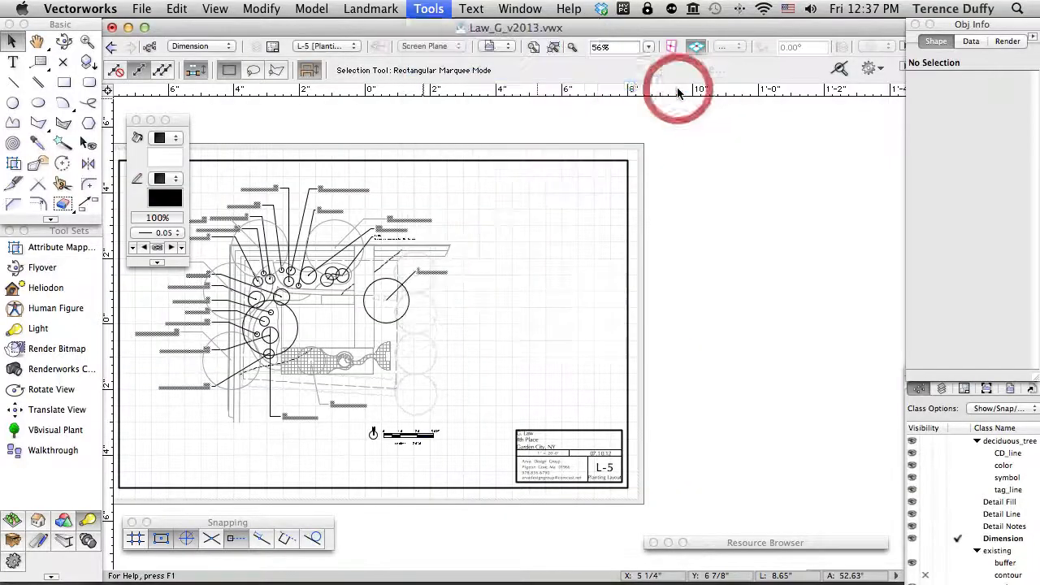
left_click_drag(626, 56, 535, 31)
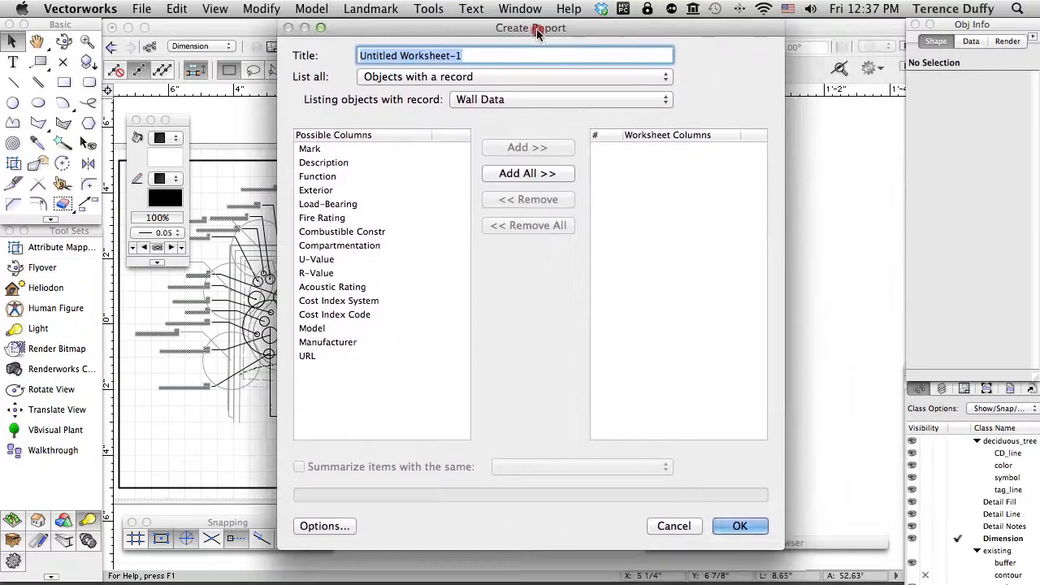
left_click_drag(786, 563, 800, 579)
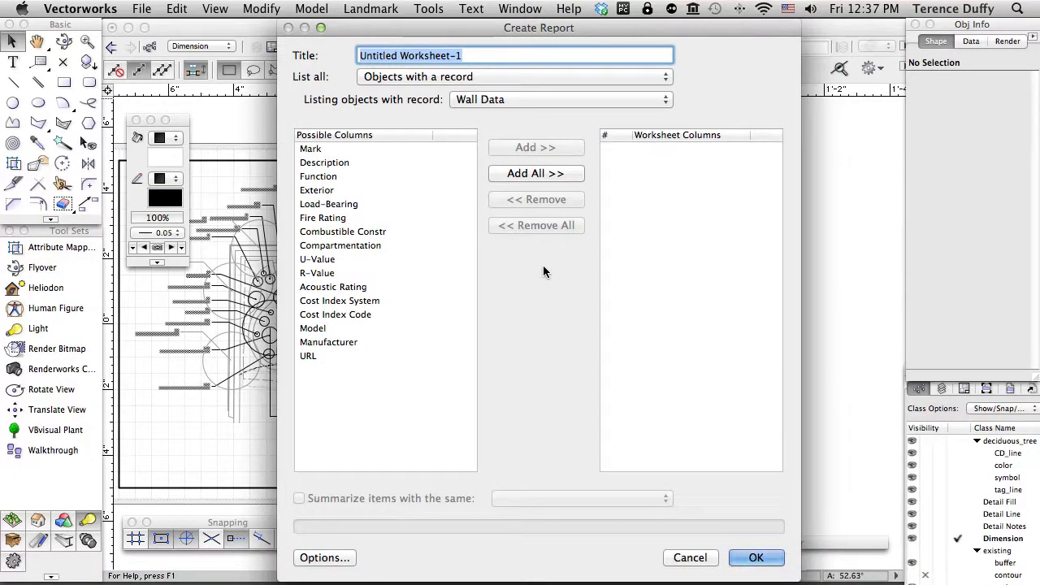
key("shift")
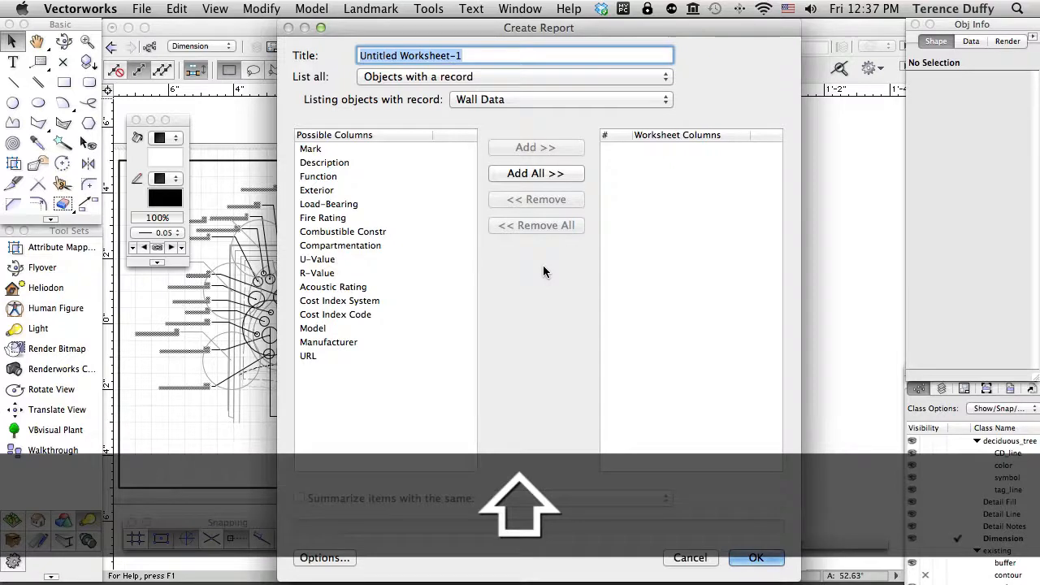
type("Plan")
type("t_I")
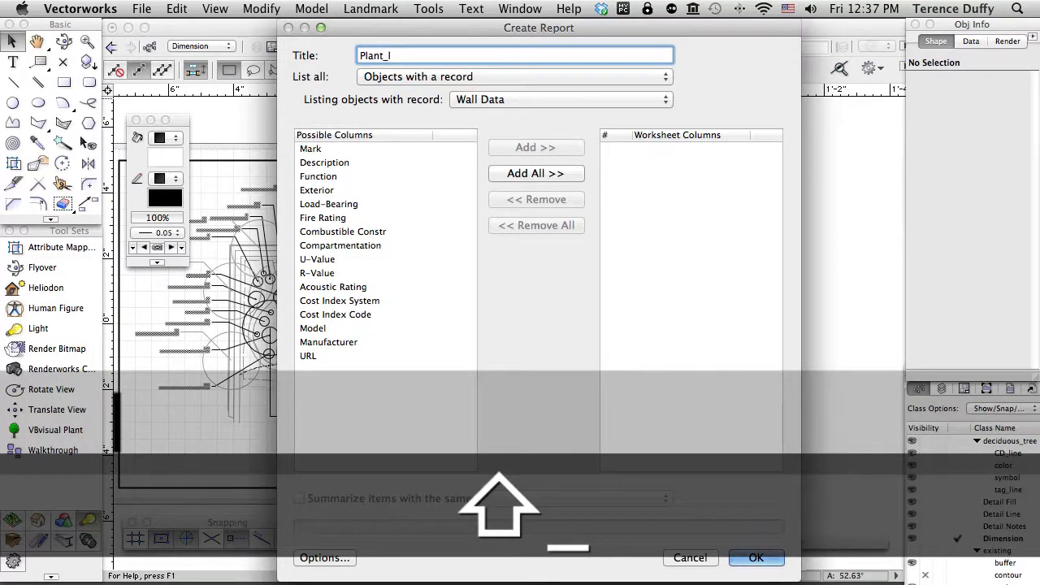
type("List")
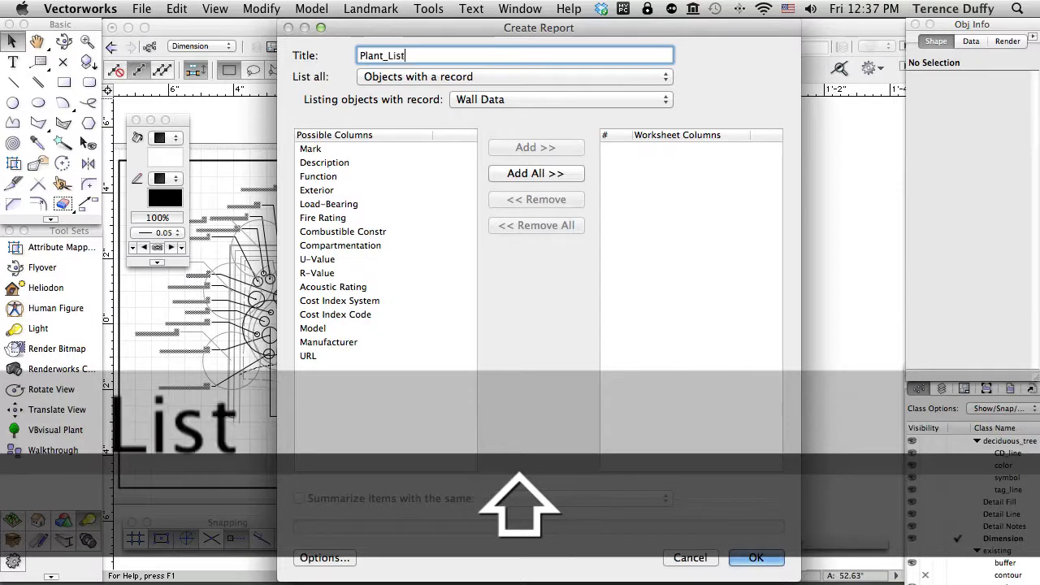
type("_2")
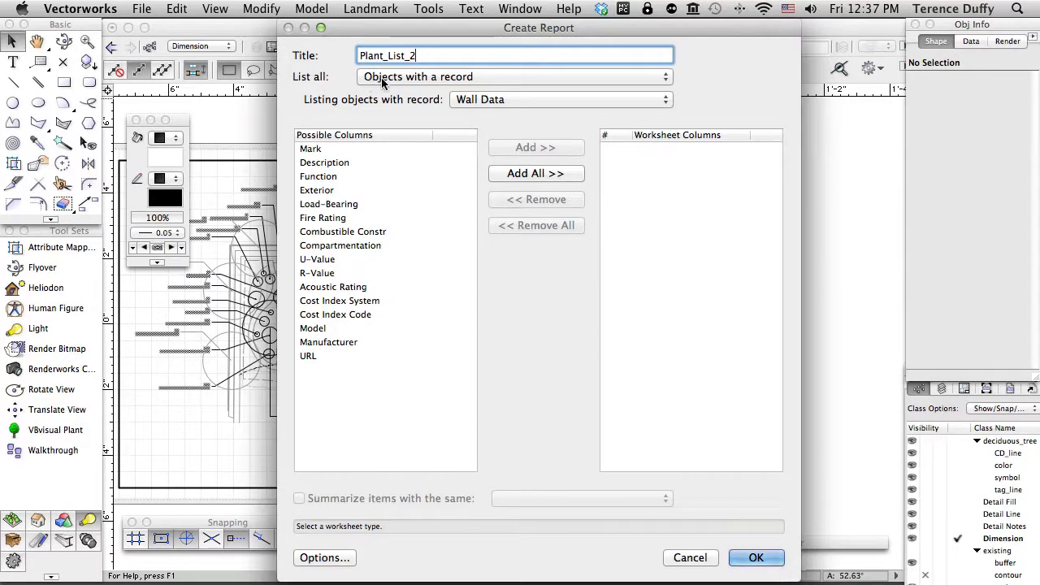
- Keep the report listing objects with a record and choose Plant Record as the record
left_click(659, 78)
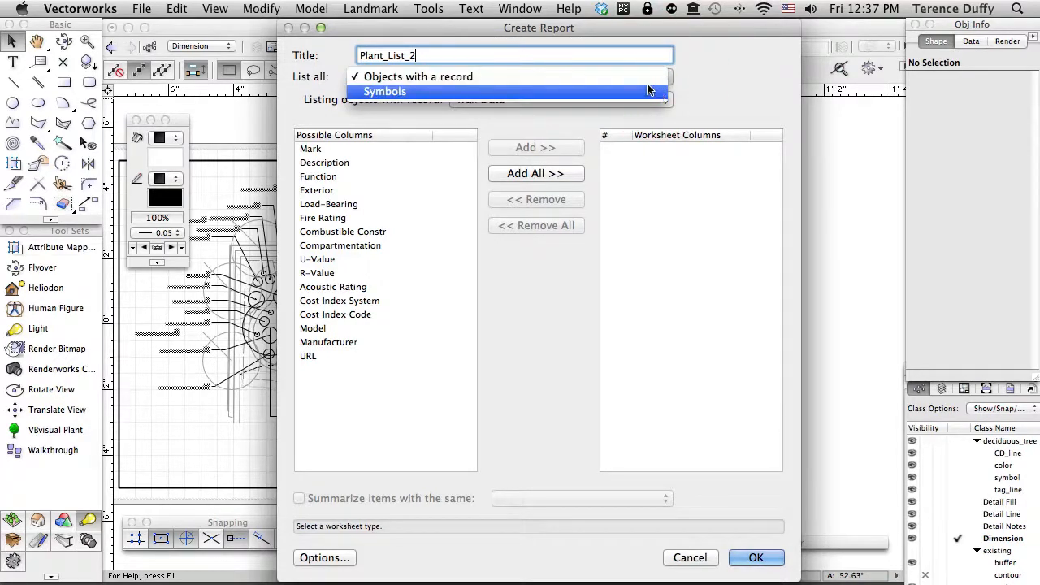
left_click(638, 77)
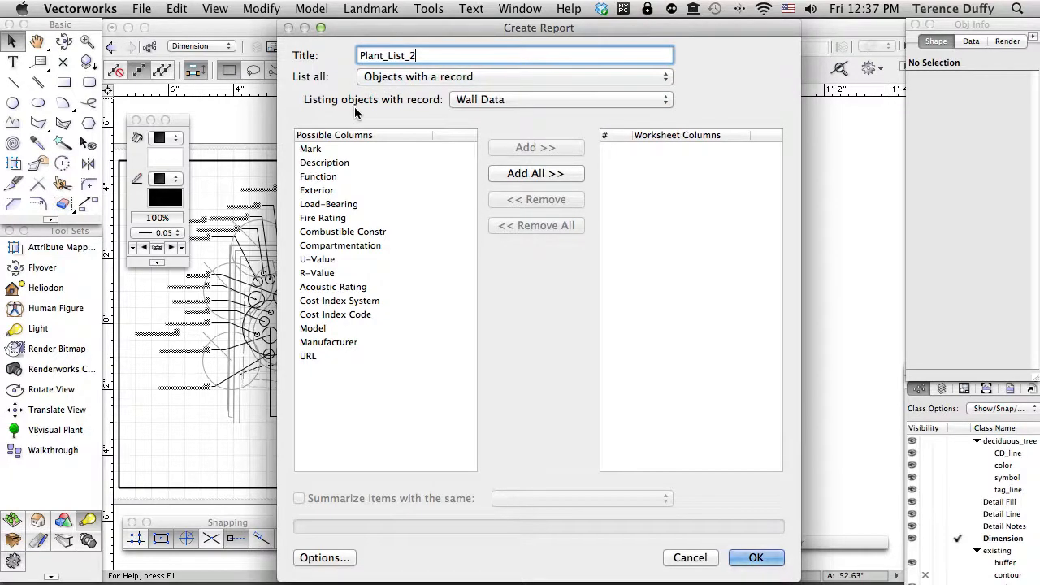
left_click(483, 99)
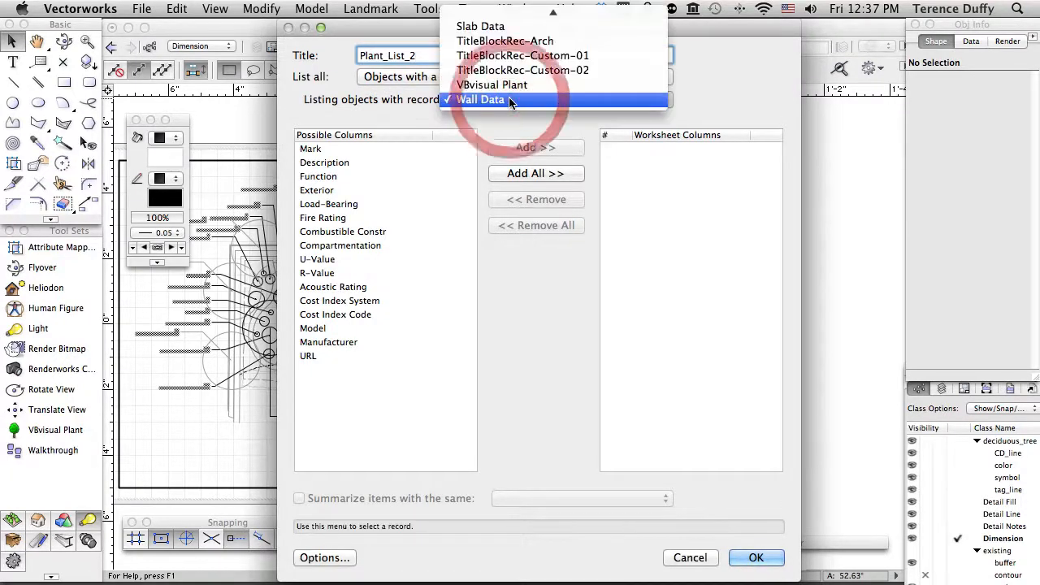
scroll(524, 33, "up", 5)
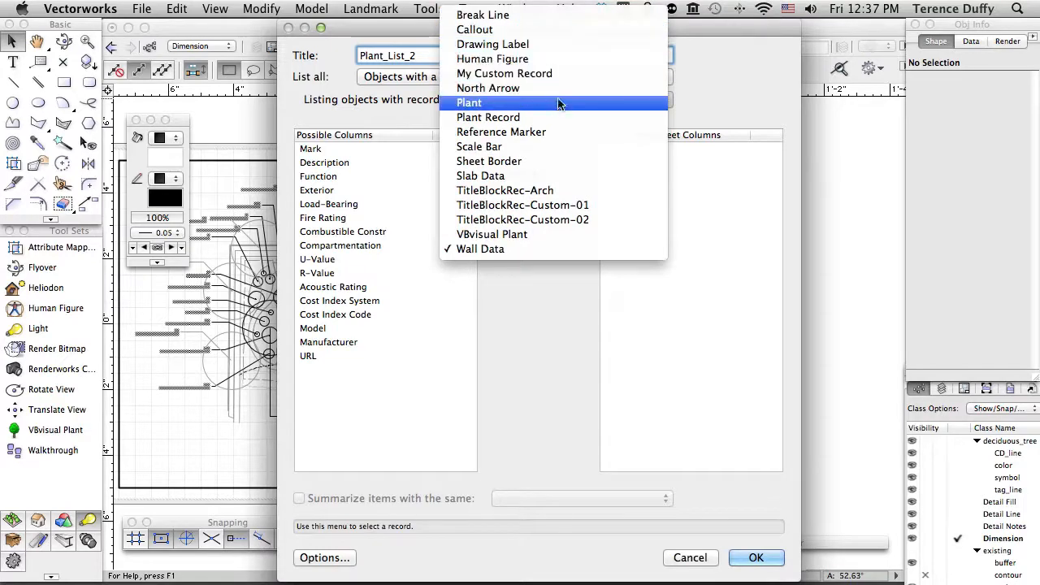
left_click(488, 120)
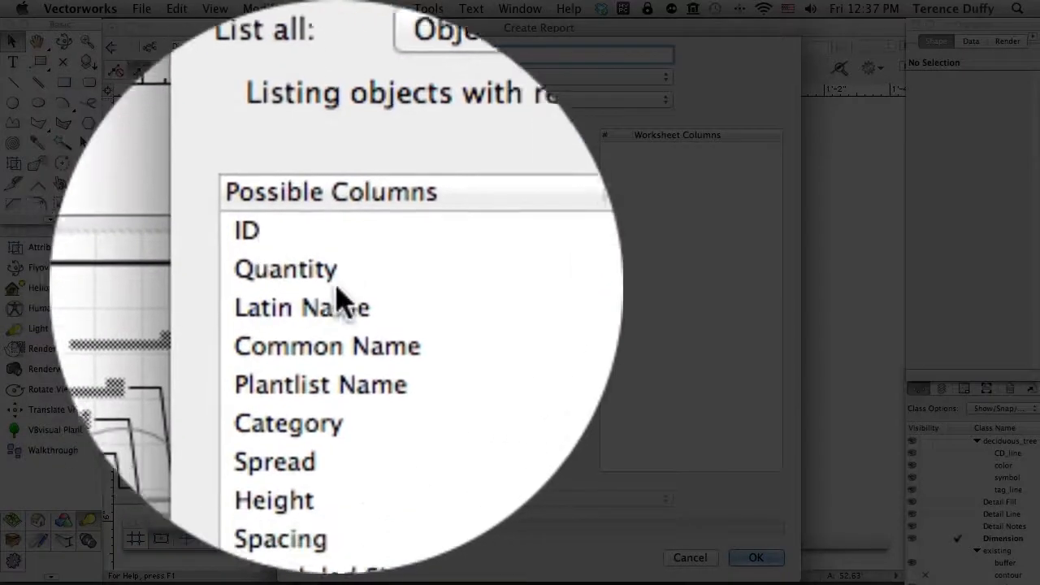
- Review the possible columns and add ID, Quantity and Latin Name to the report's worksheet columns
scroll(349, 297, "down", 3)
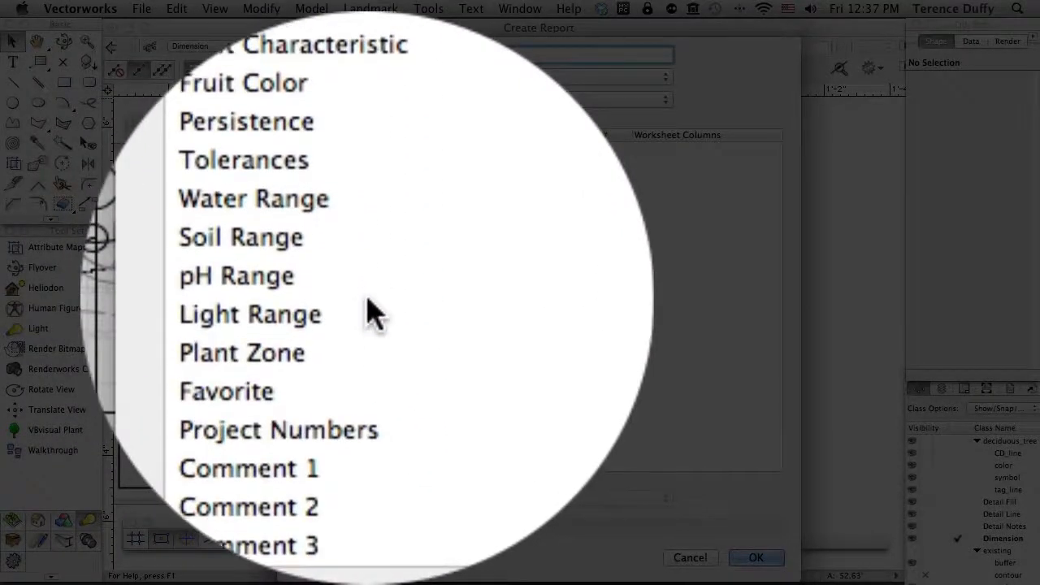
scroll(367, 378, "up", 4)
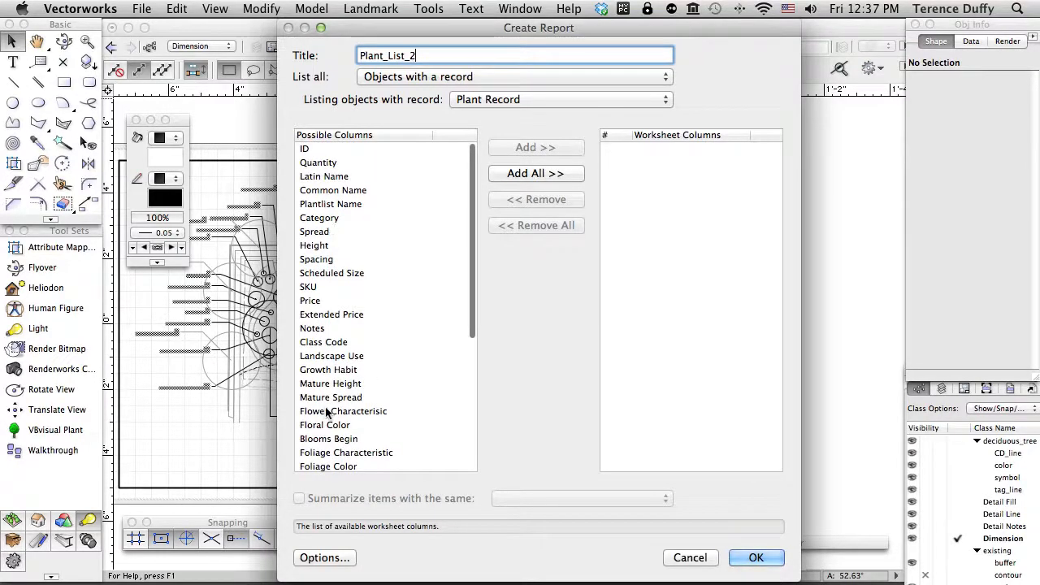
scroll(332, 437, "down", 3)
scroll(333, 439, "up", 3)
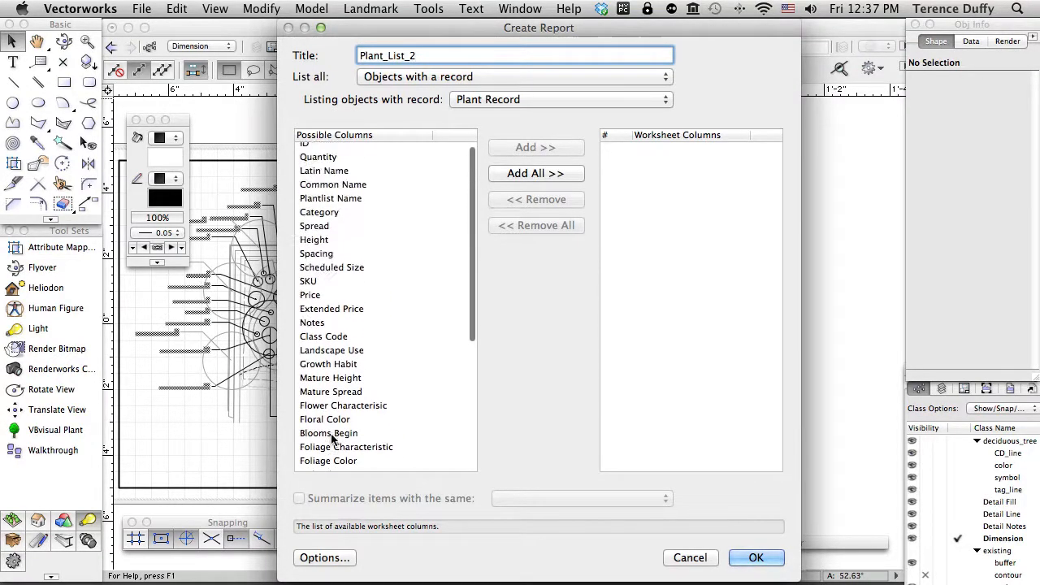
scroll(331, 437, "up", 1)
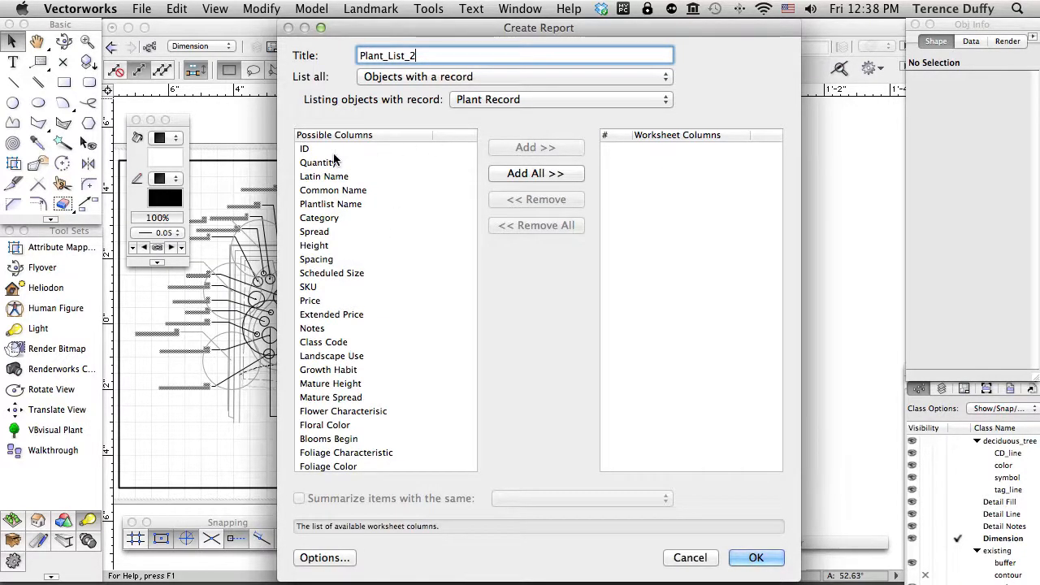
left_click(307, 151)
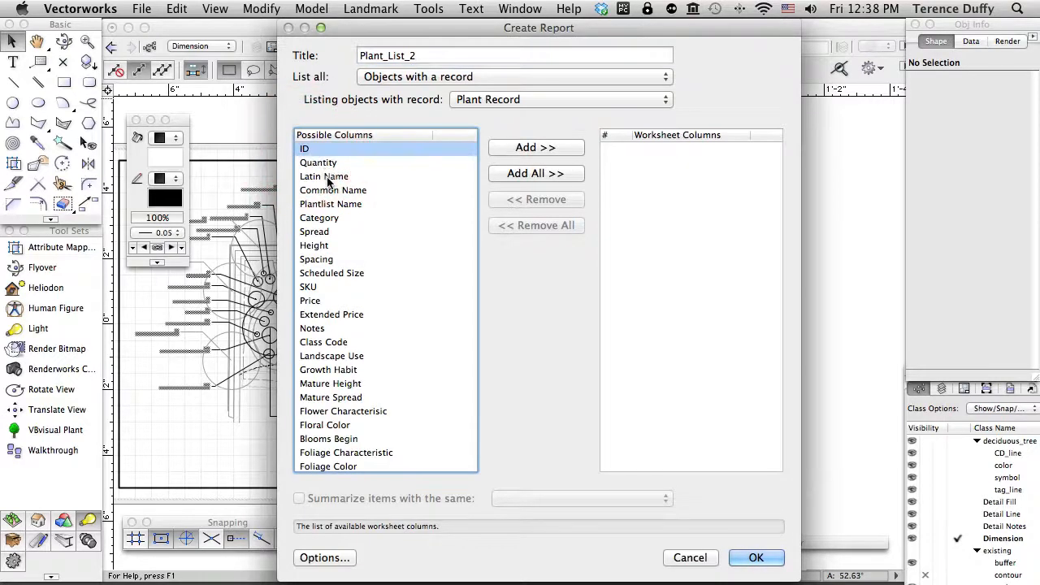
left_click(334, 177, "shift")
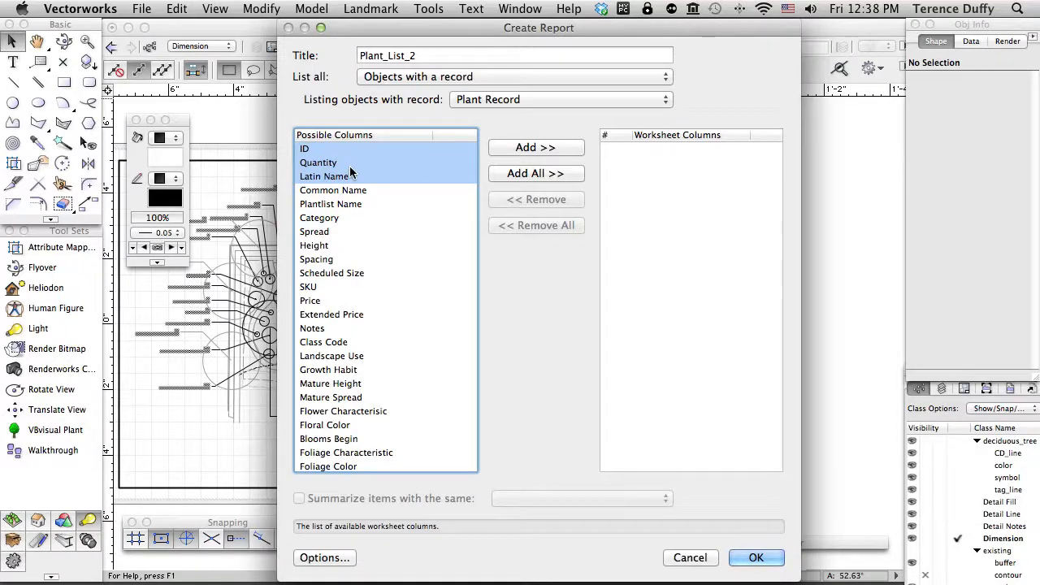
left_click(521, 149)
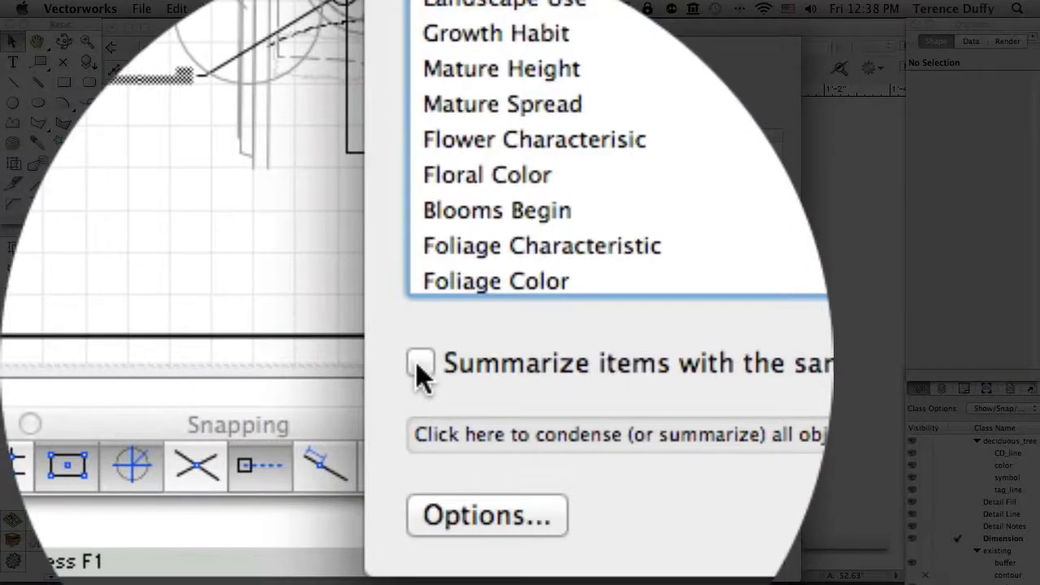
- Summarize the report's items with the same ID and create the worksheet
left_click(417, 363)
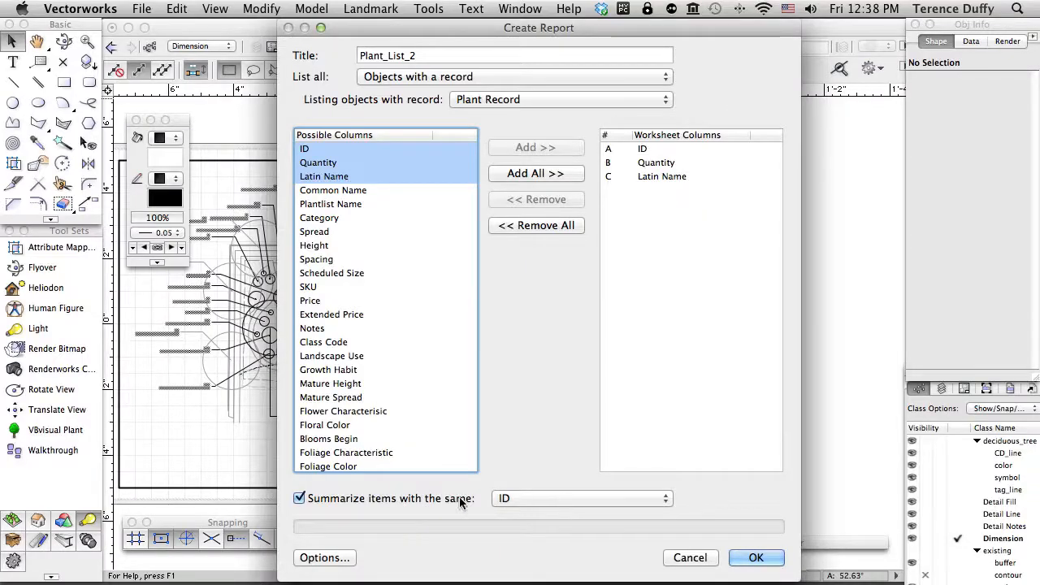
left_click(543, 499)
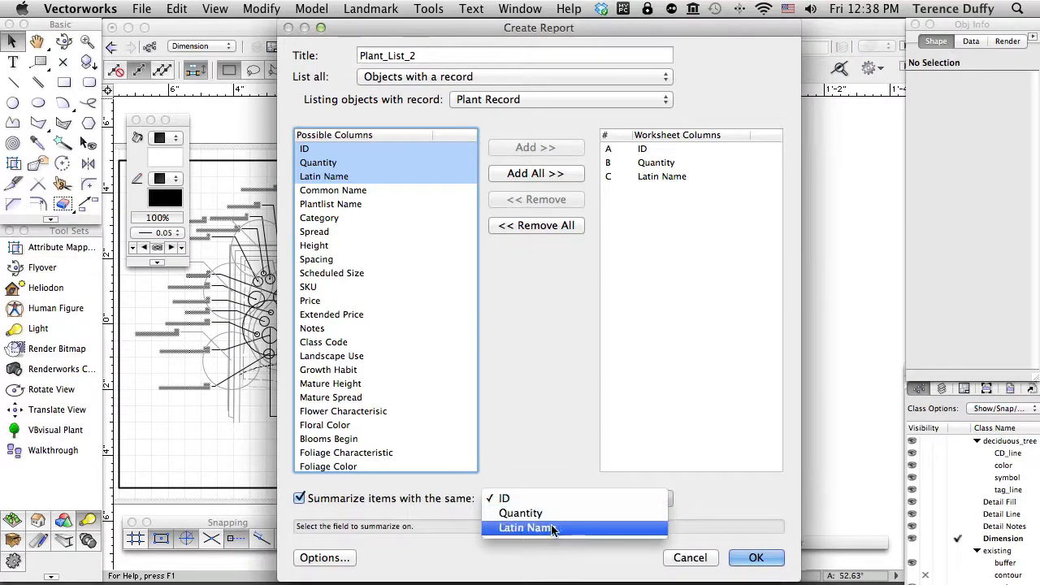
left_click(527, 459)
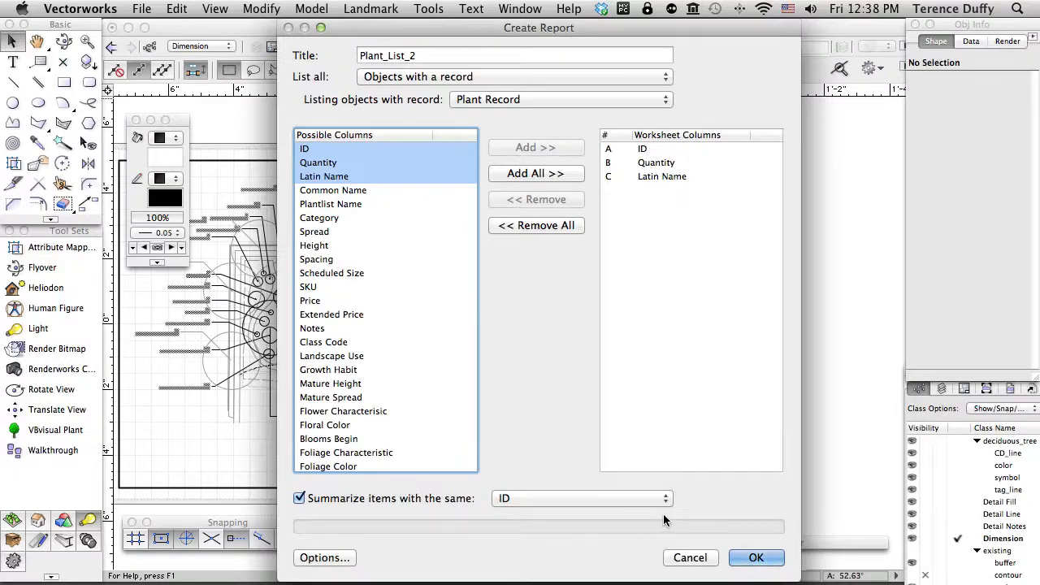
left_click(755, 557)
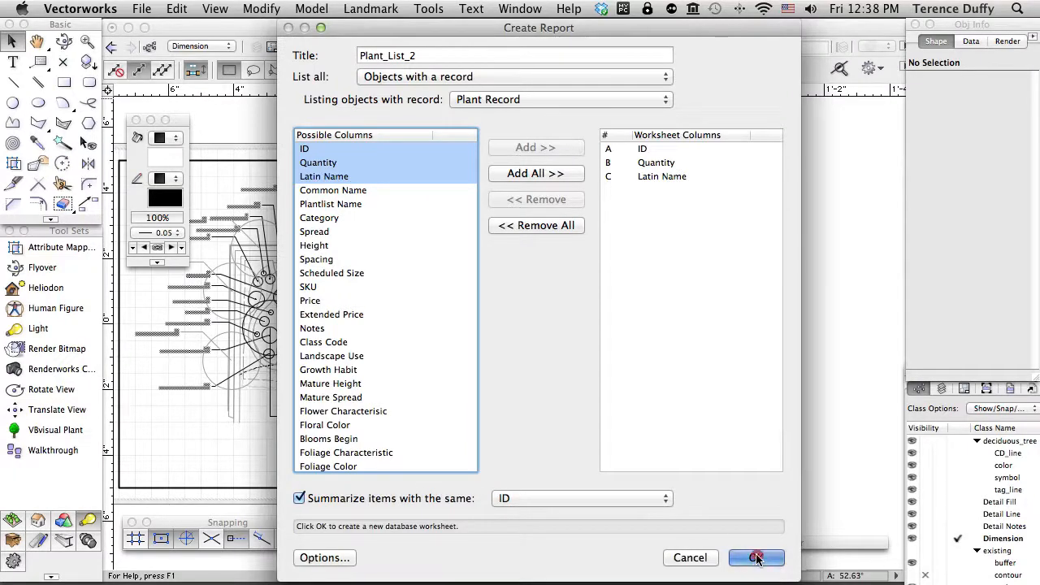
- Move and enlarge the Plant_List_2 worksheet window, and hide the worksheet's database header row
left_click_drag(709, 401, 806, 502)
left_click_drag(520, 213, 524, 105)
left_click_drag(809, 396, 859, 479)
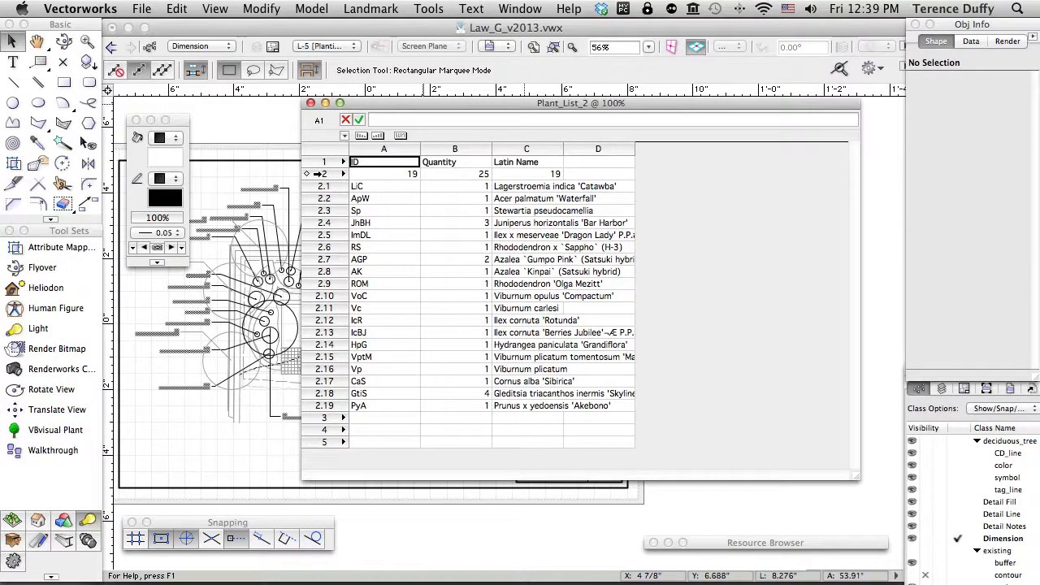
left_click(320, 174)
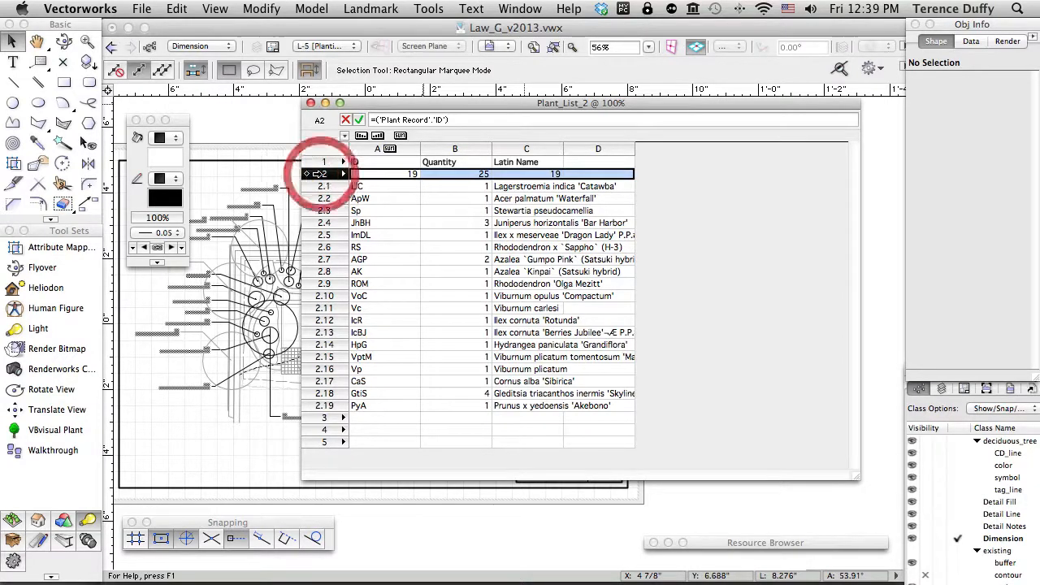
left_click(345, 137)
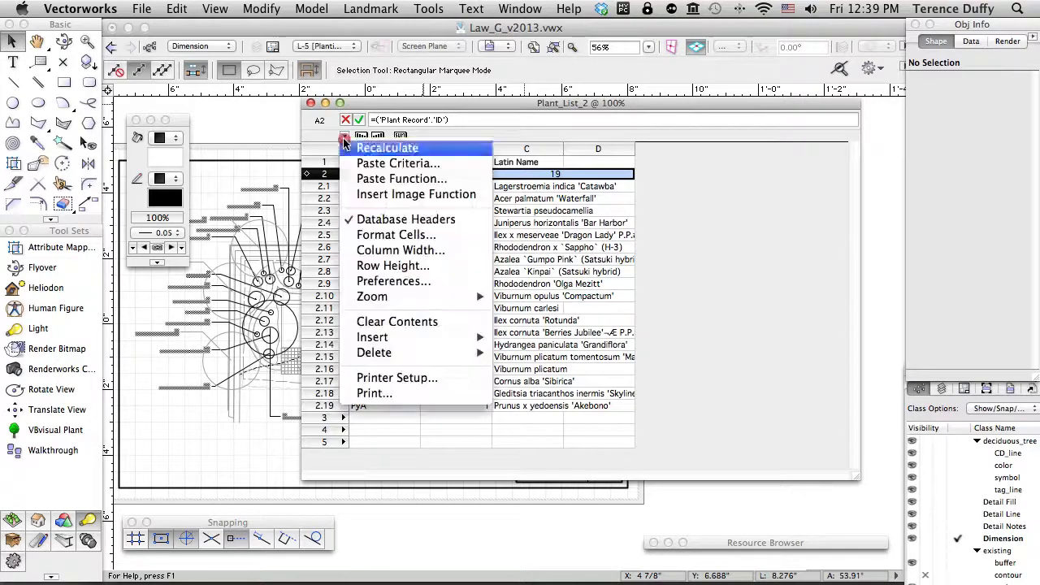
left_click(353, 226)
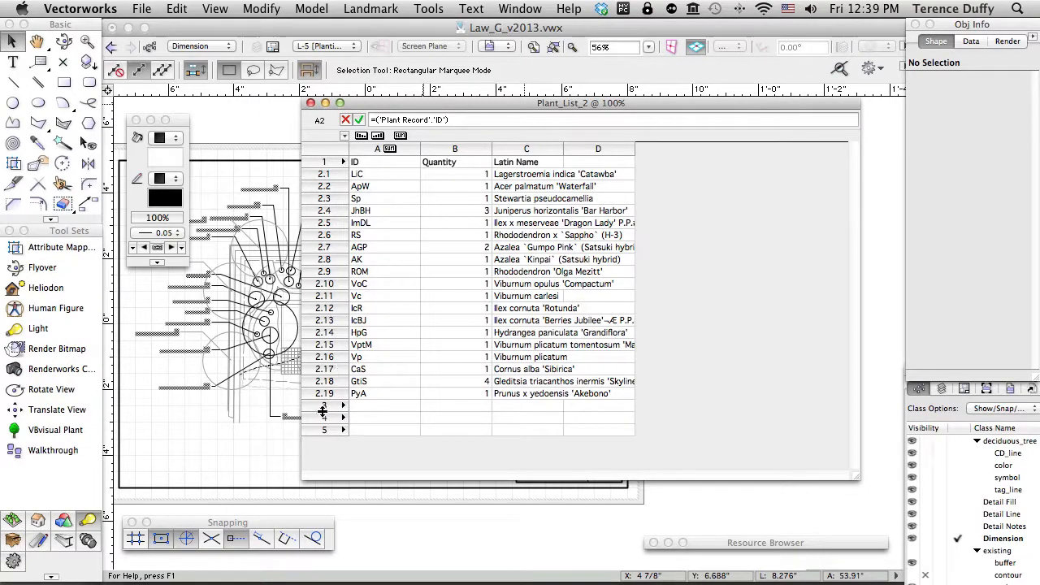
- Delete the empty rows 3 to 5 below the plant entries in the Plant_List_2 worksheet
left_click(317, 405)
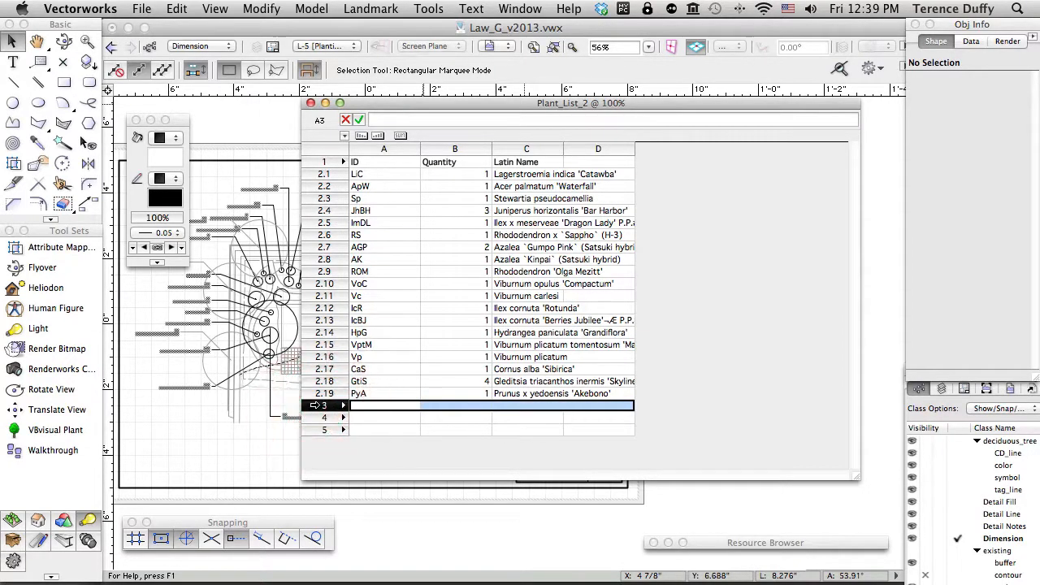
left_click(317, 431, "shift")
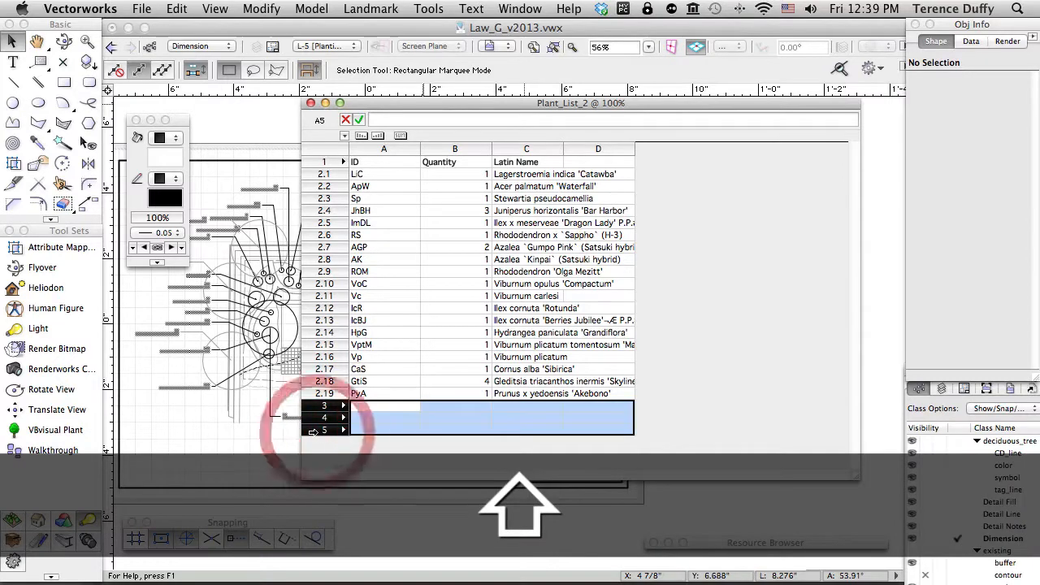
left_click(345, 137)
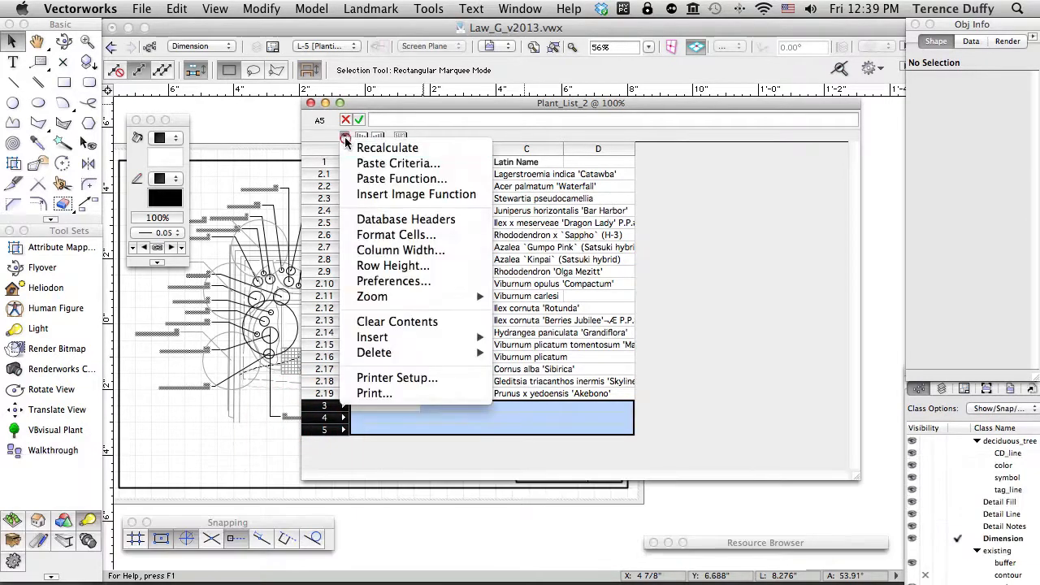
mouse_move(364, 358)
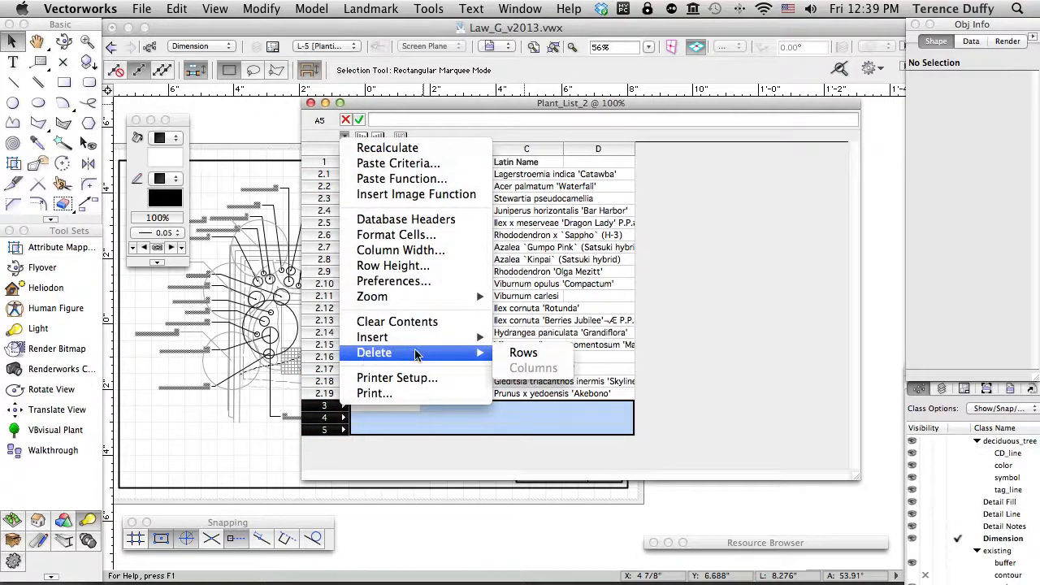
left_click(520, 353)
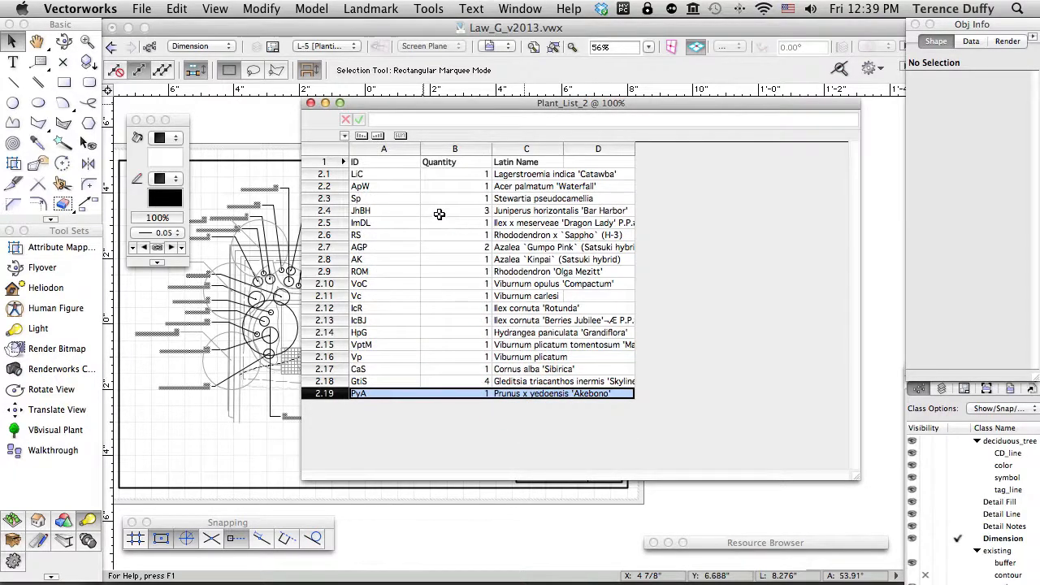
- Delete the unused column D beside the Latin Name column
left_click(597, 152)
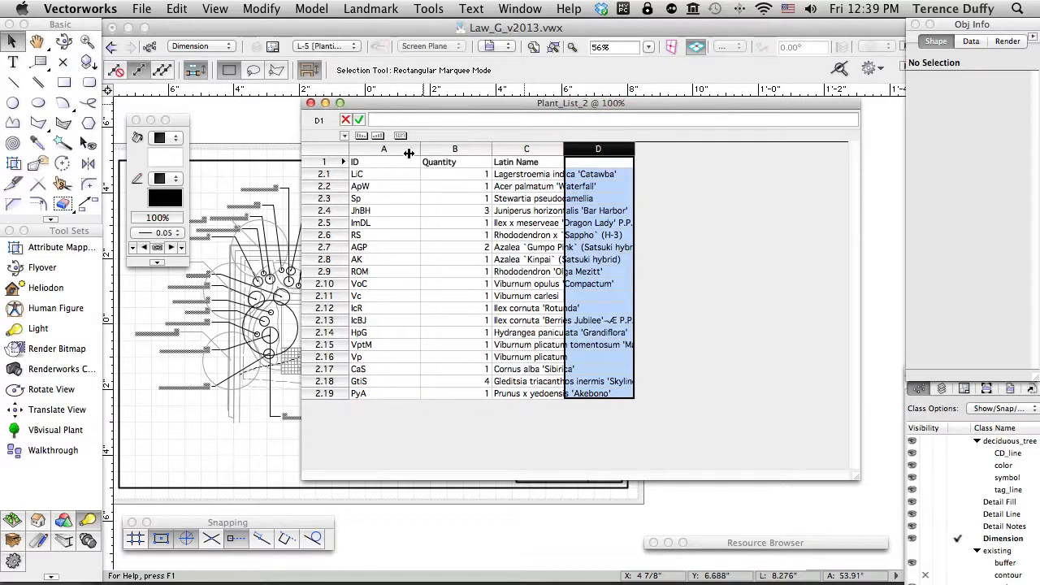
left_click(346, 136)
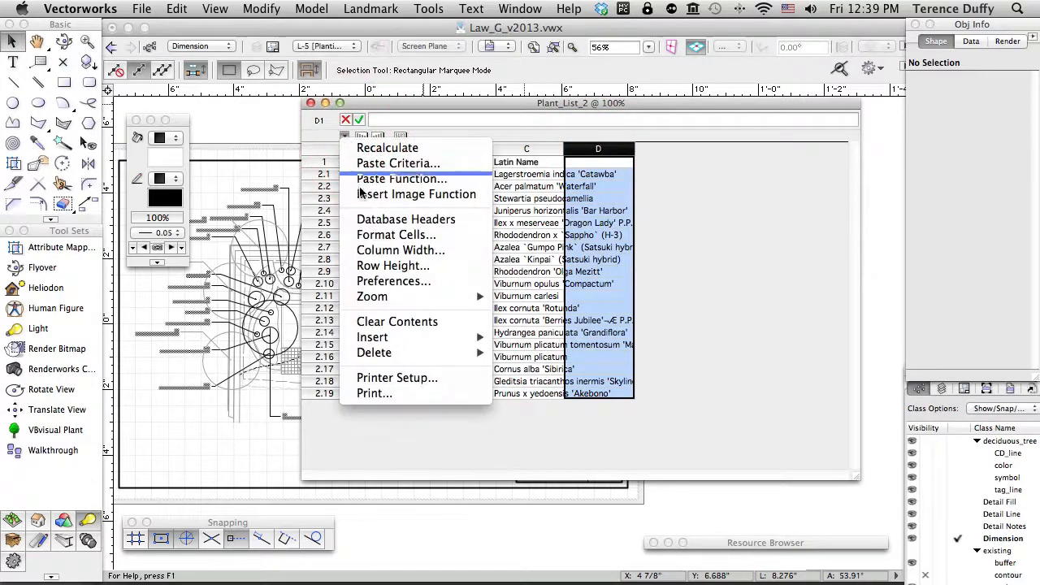
mouse_move(410, 352)
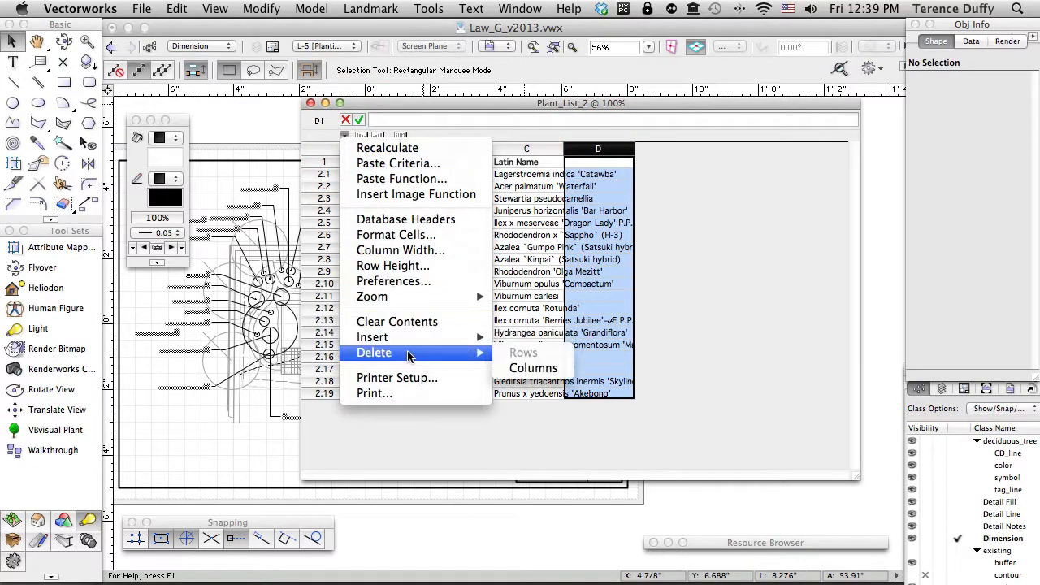
left_click(538, 368)
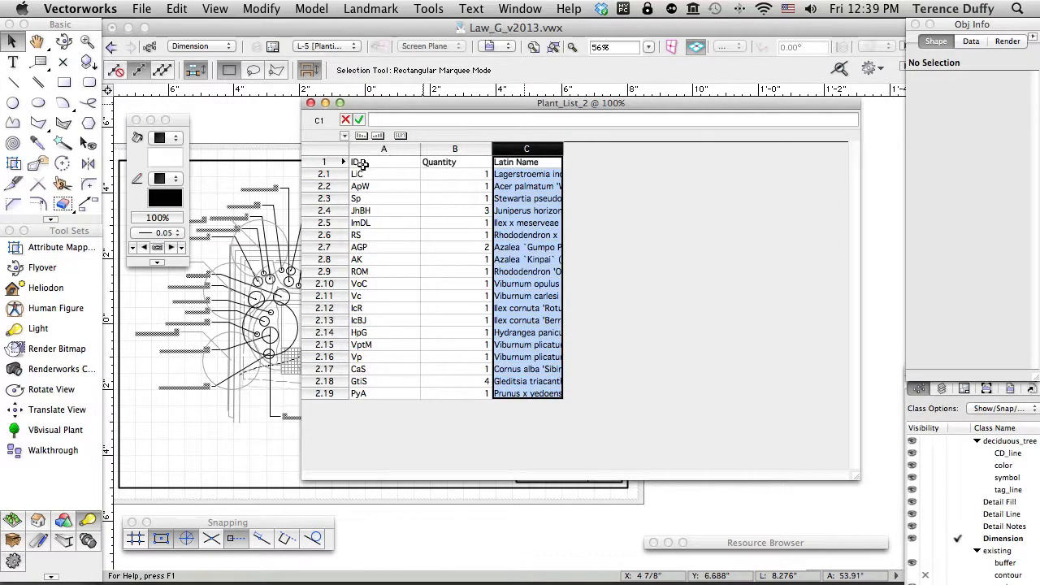
- Narrow the ID and Quantity columns and widen the Latin Name column to suit their contents, accepting the document backup
left_click_drag(421, 153, 384, 153)
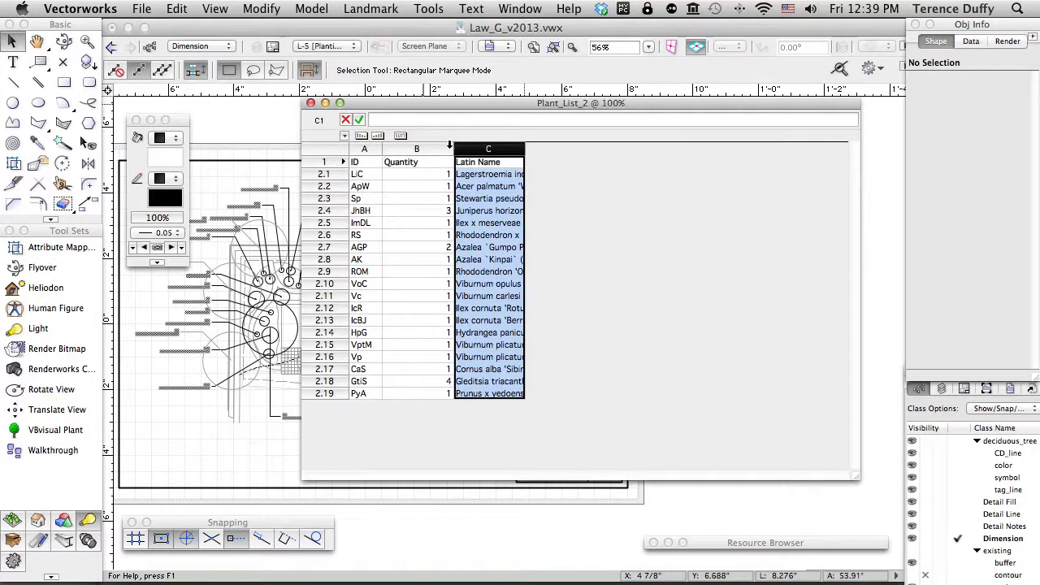
left_click_drag(454, 149, 424, 150)
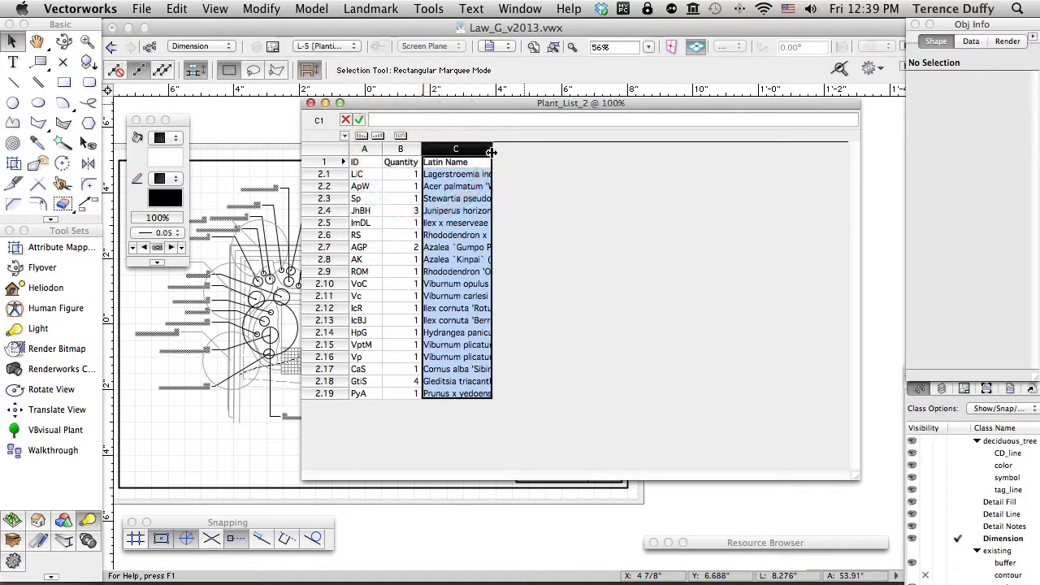
left_click(511, 151)
left_click_drag(492, 151, 567, 150)
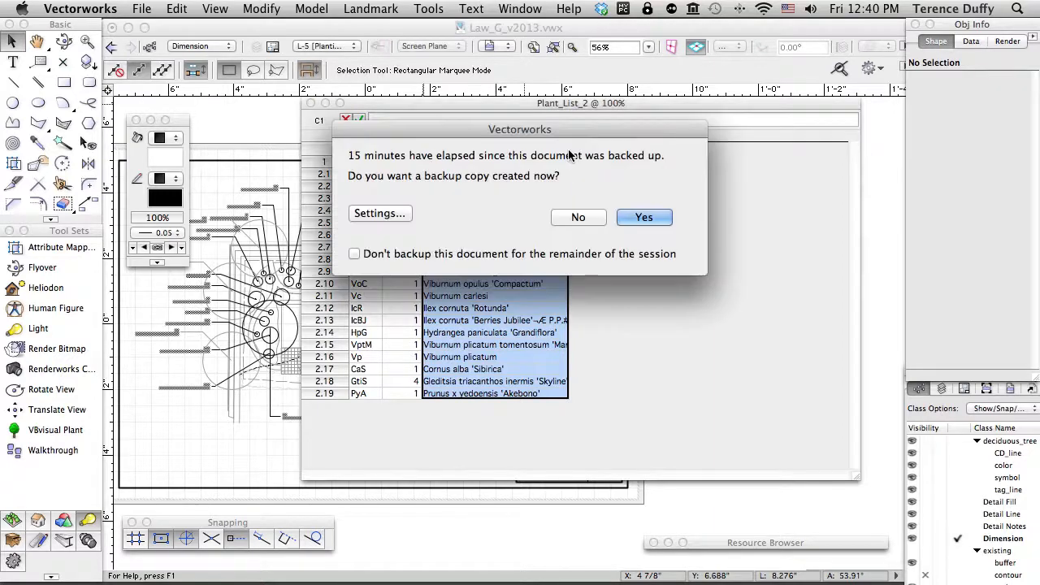
left_click(654, 221)
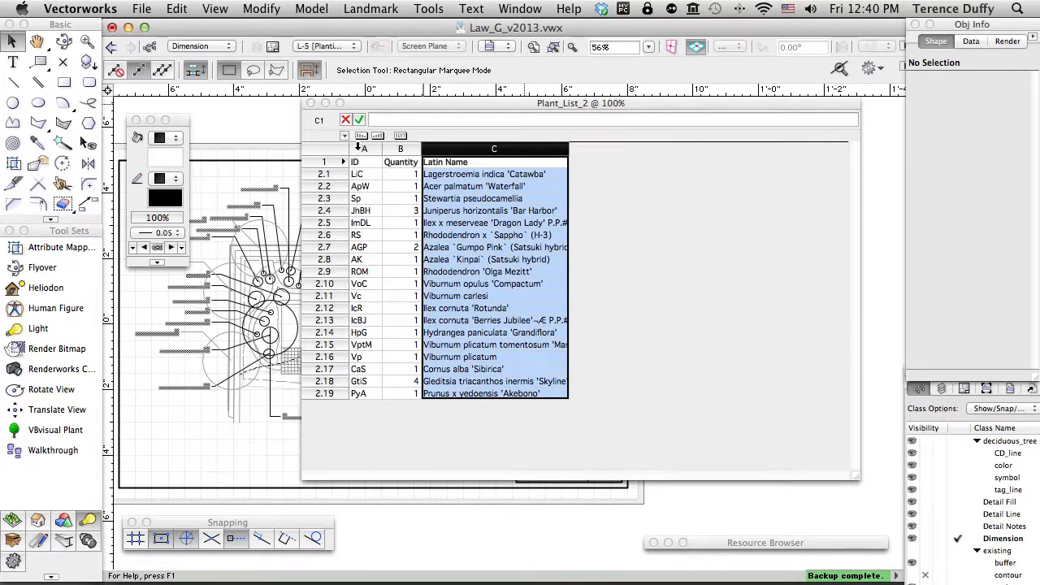
- Format the ID column's cells with horizontal and vertical alignment both set to Center
left_click(365, 149)
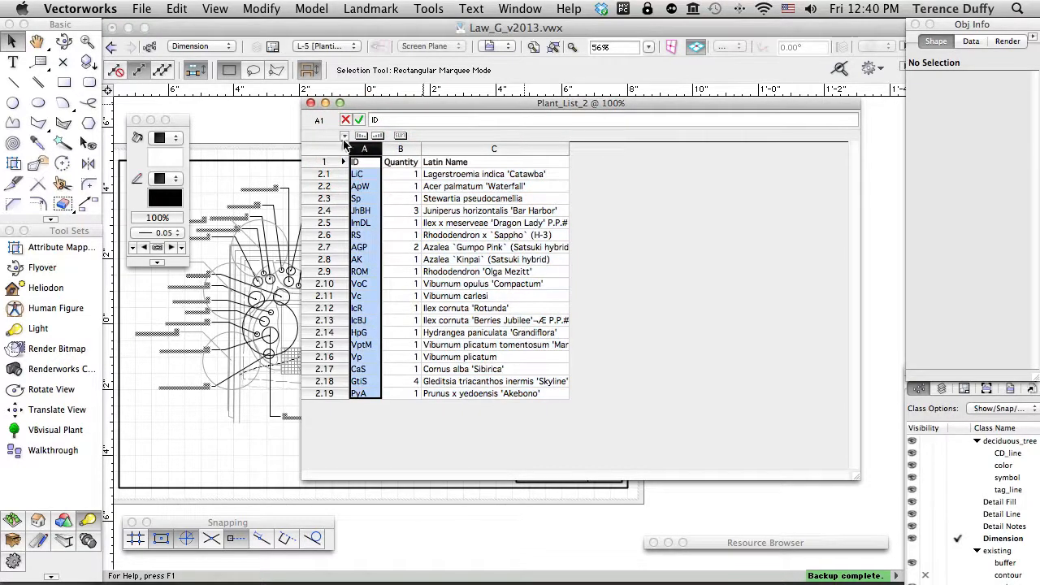
left_click(345, 136)
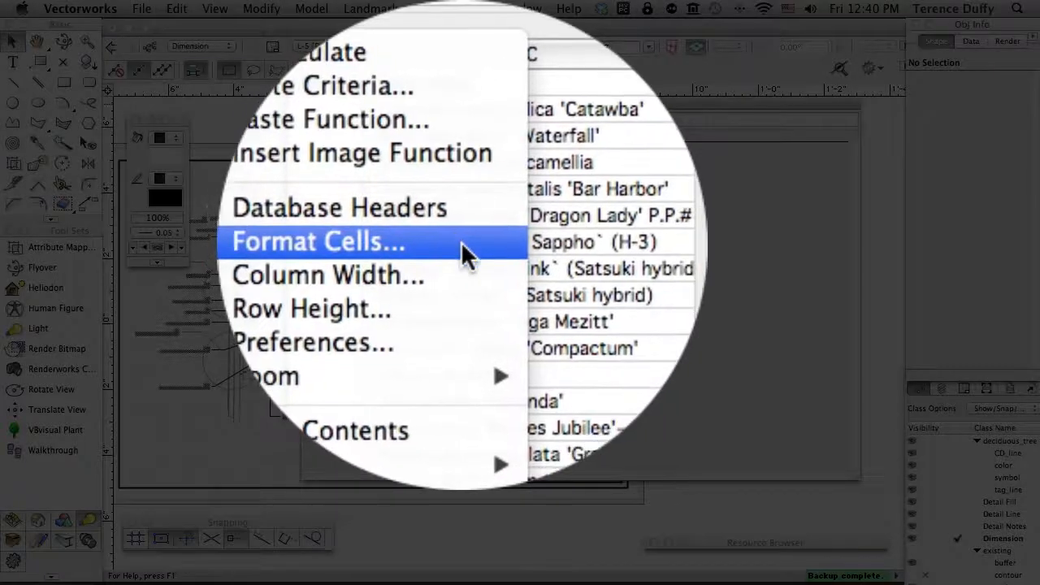
left_click(460, 242)
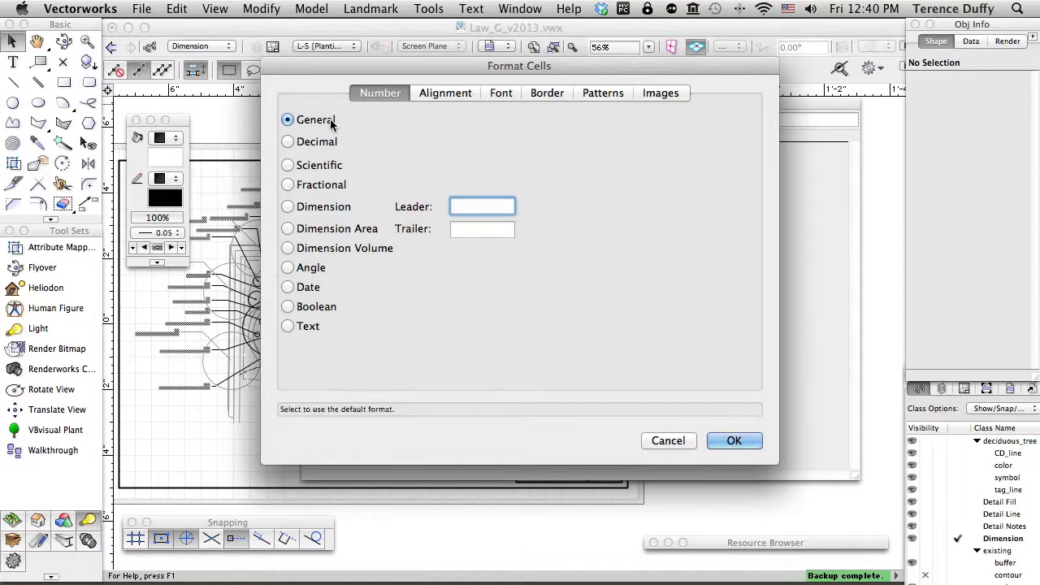
left_click(437, 95)
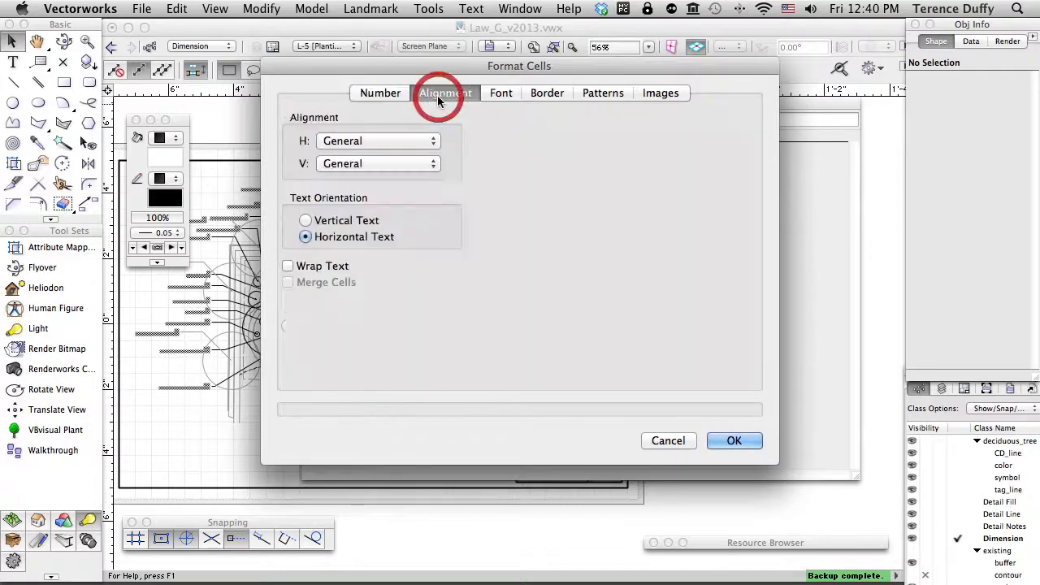
left_click(394, 140)
left_click(379, 169)
left_click(382, 163)
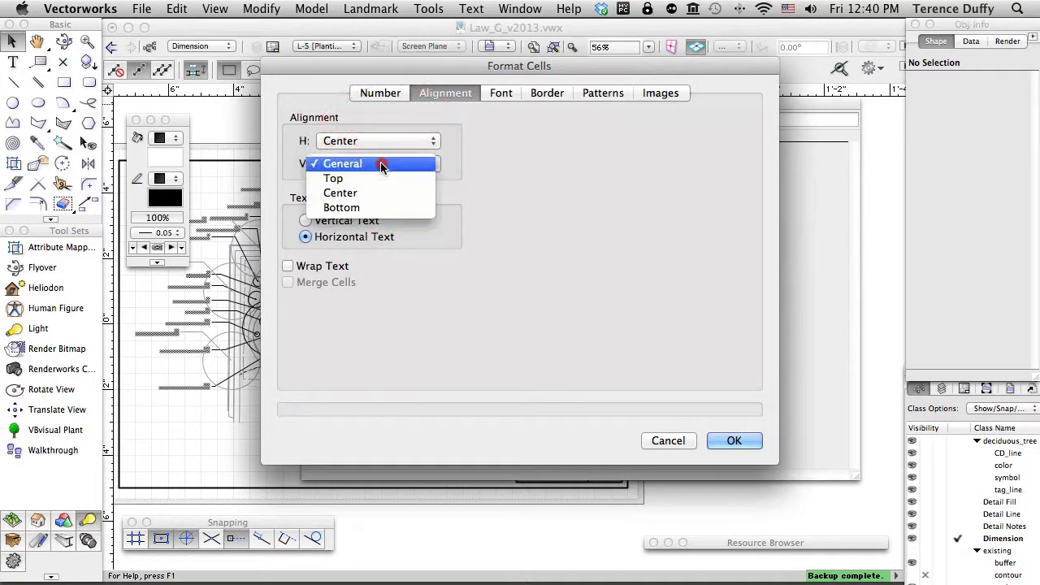
left_click(372, 192)
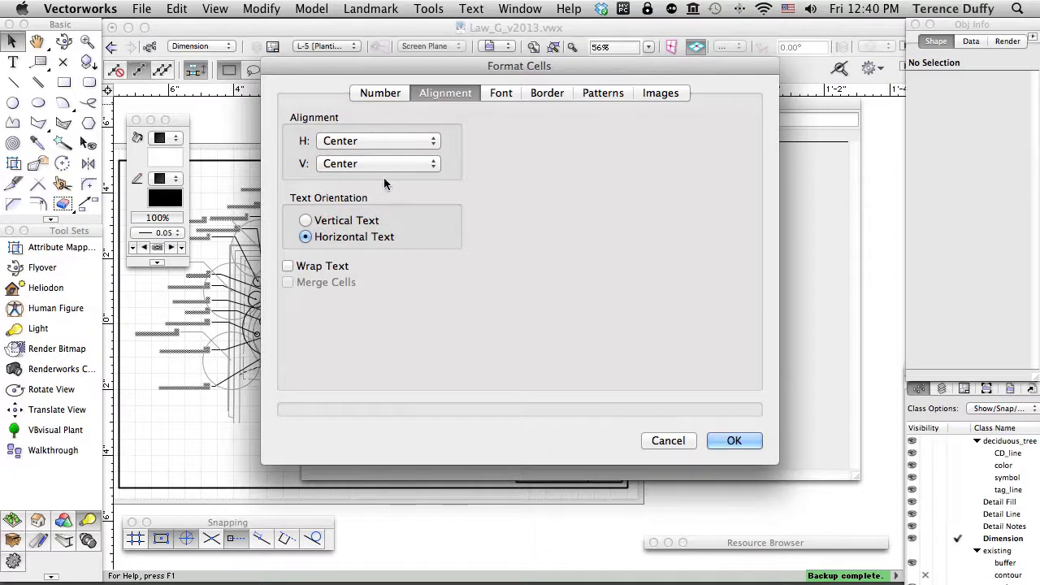
- Choose Optima as the font for the ID column's cells
left_click(501, 94)
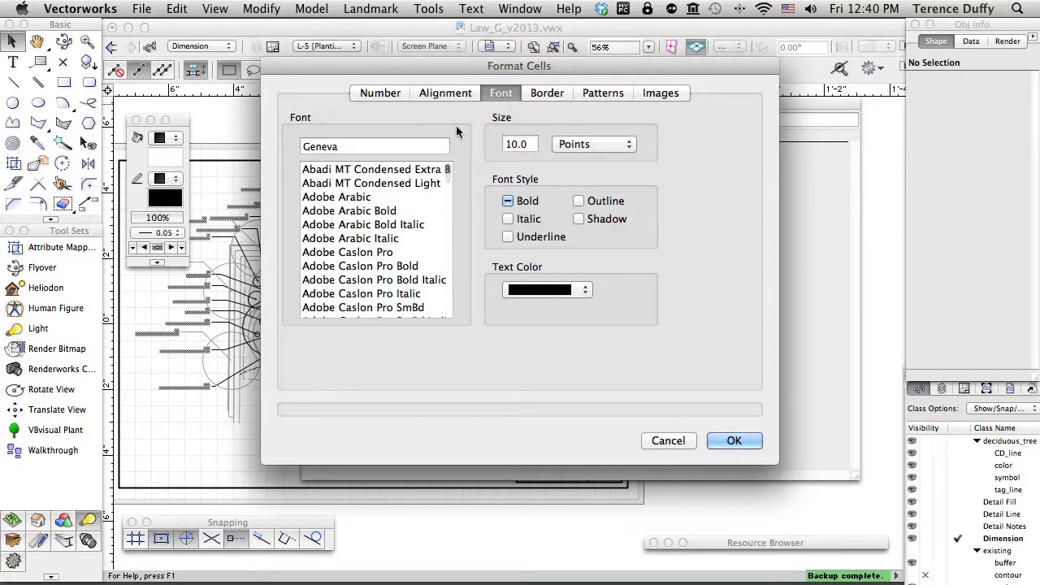
left_click(365, 146)
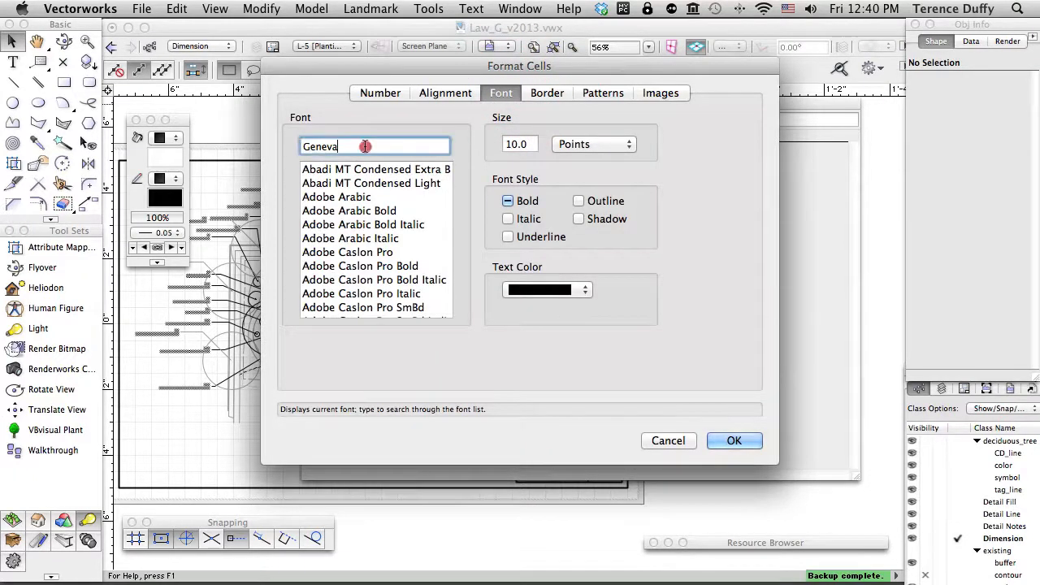
double_click(365, 147)
type("op")
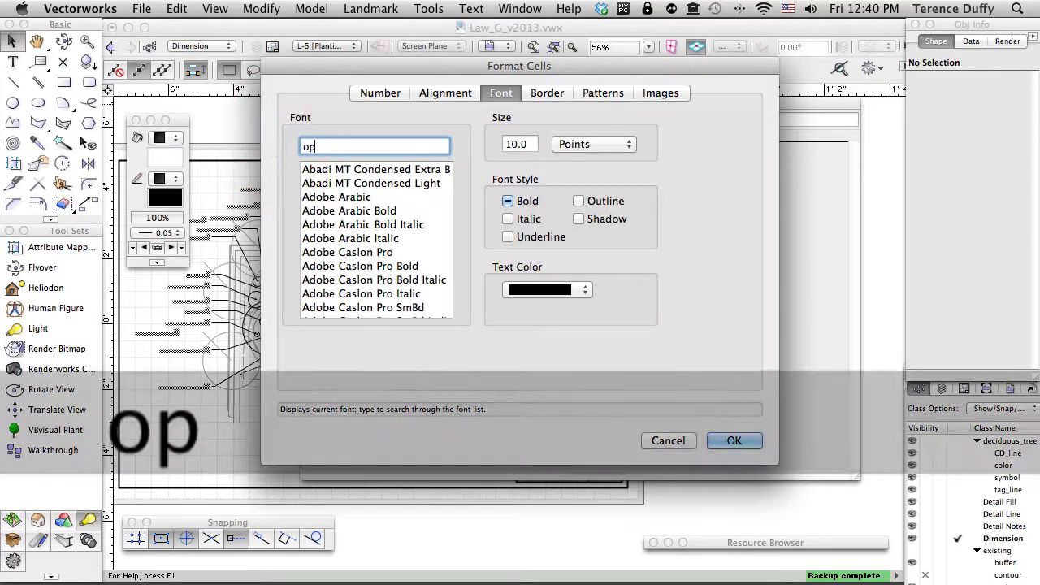
type("t")
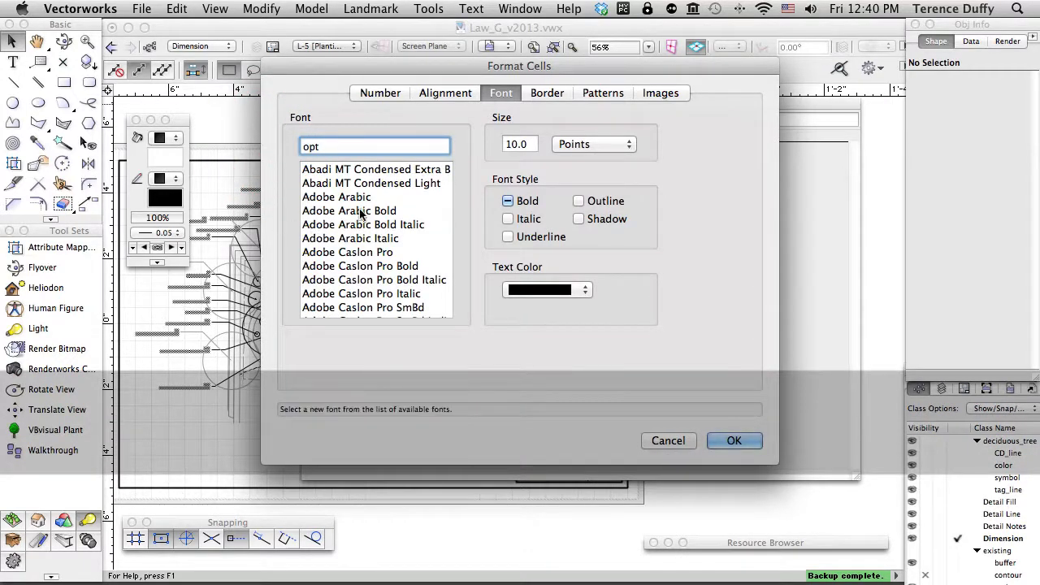
scroll(361, 213, "down", 20)
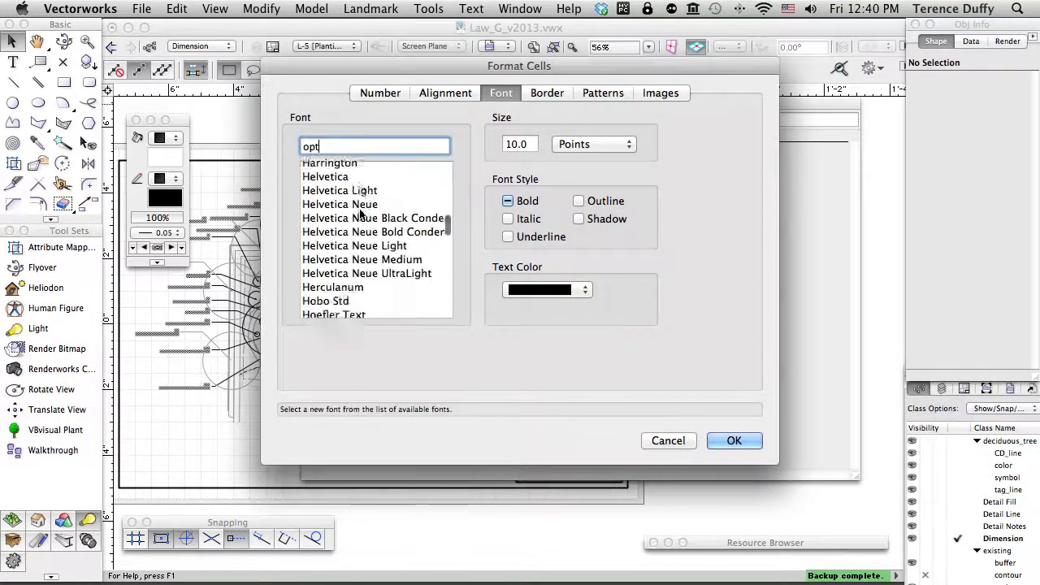
scroll(361, 213, "down", 20)
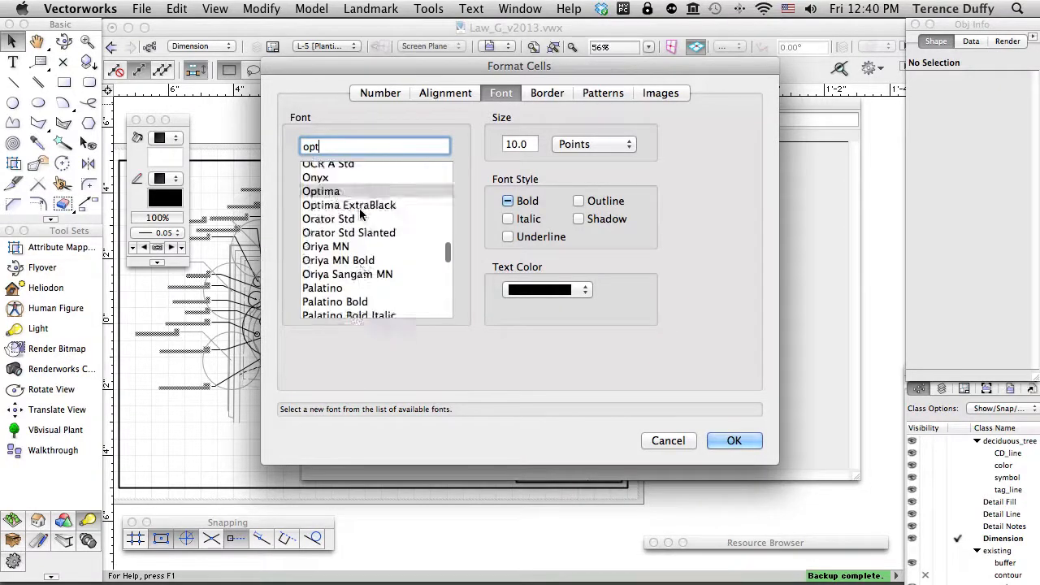
scroll(361, 213, "up", 3)
left_click(348, 215)
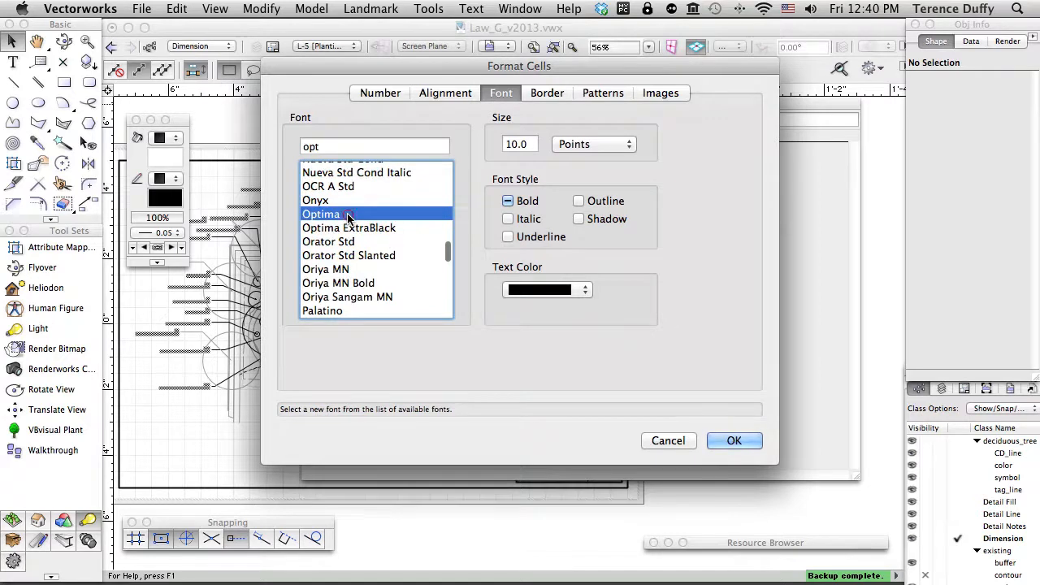
left_click(348, 214)
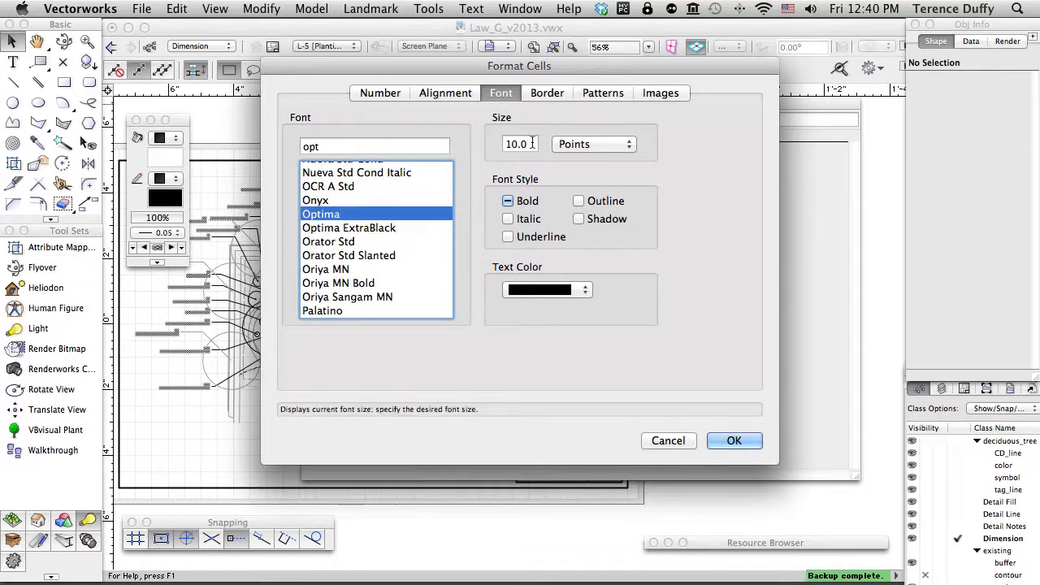
- Set the ID column's font size to 8 points with Bold off, and apply the cell formatting
left_click(505, 144)
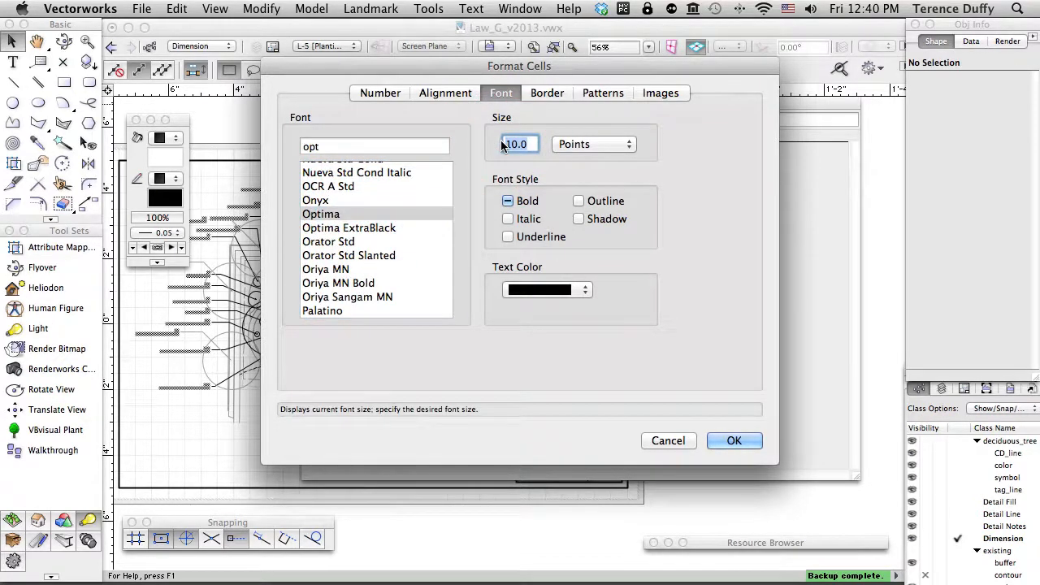
type("8")
key("Tab")
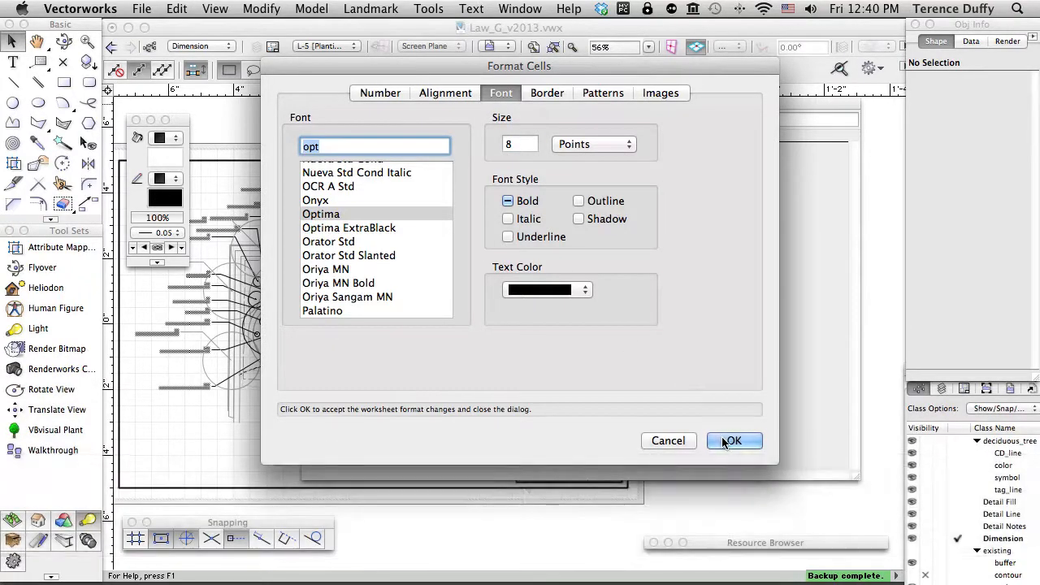
left_click(508, 202)
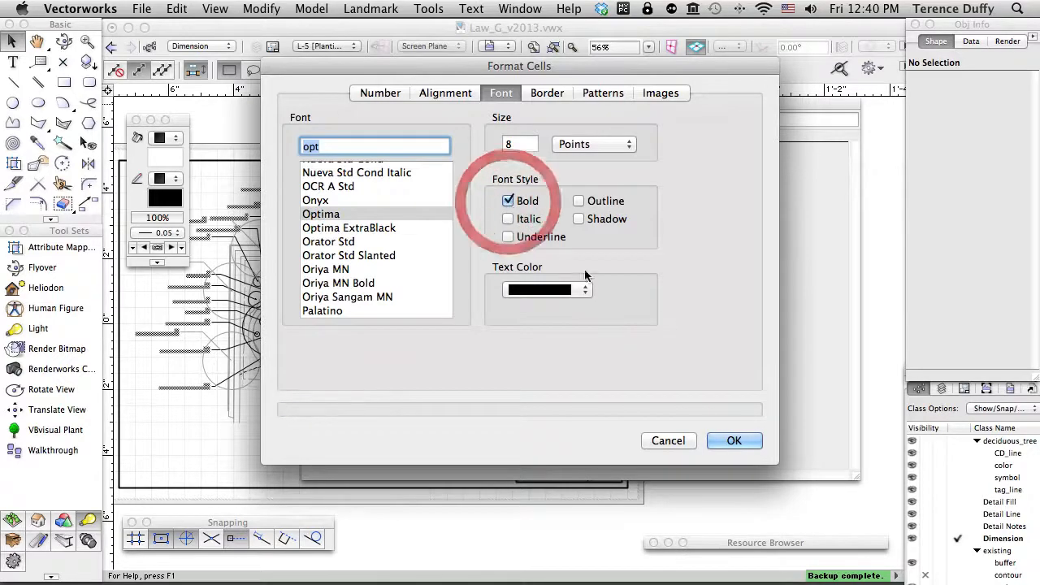
left_click(508, 202)
left_click(733, 440)
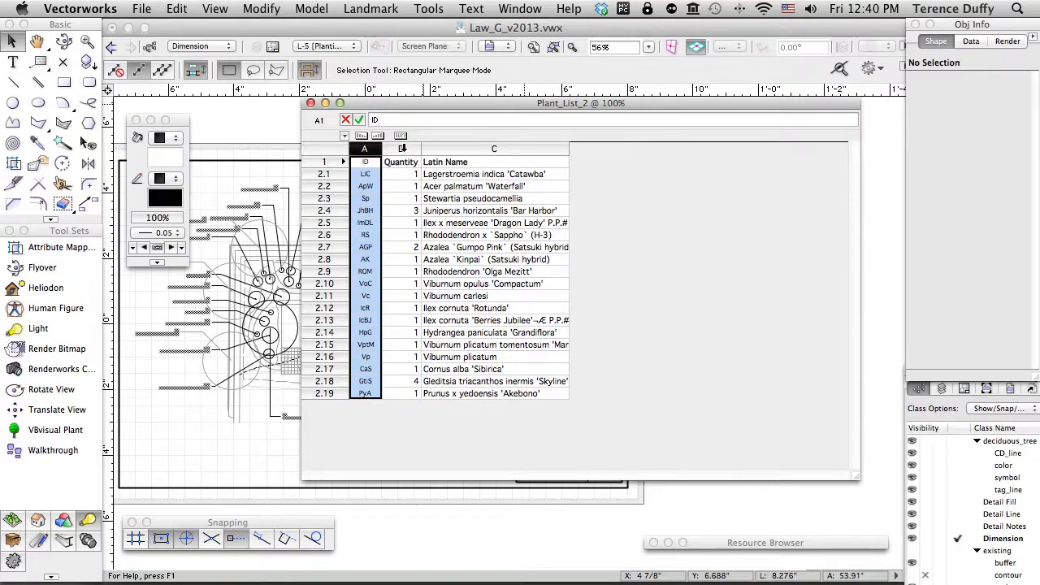
- Format the Quantity column's cells with horizontal and vertical alignment both set to Center
left_click(401, 148)
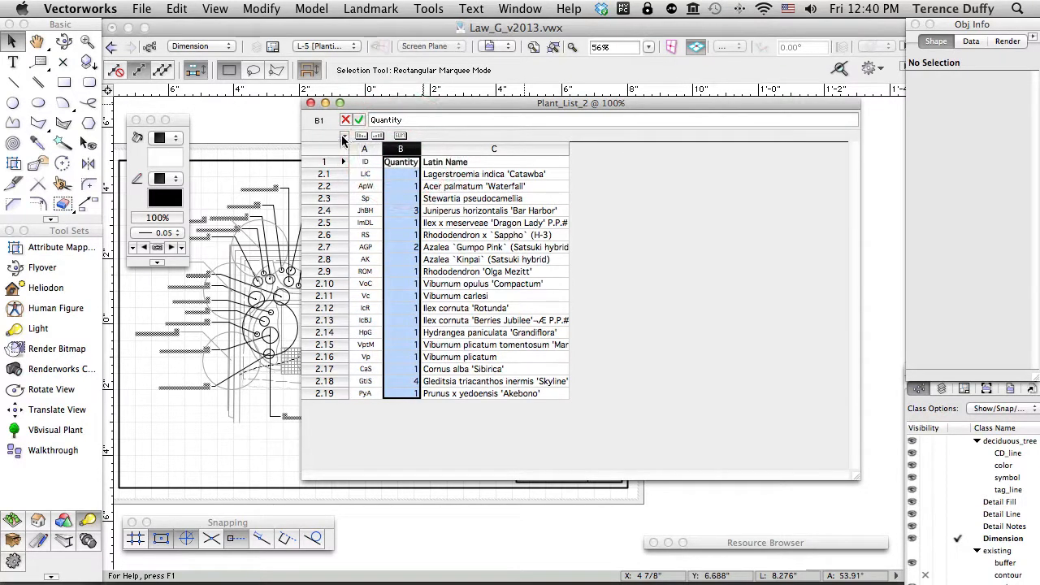
left_click(344, 136)
mouse_move(382, 338)
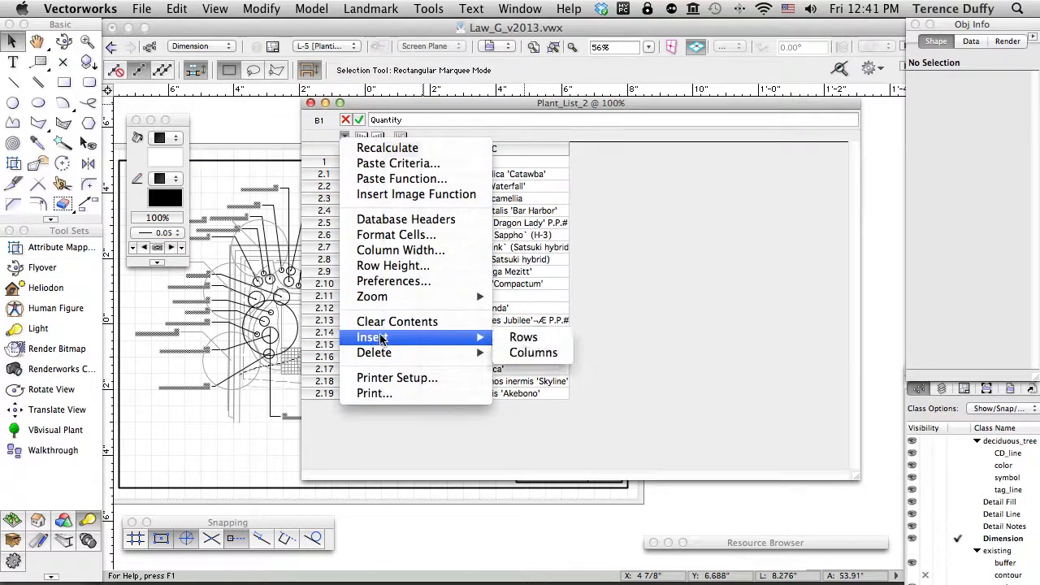
left_click(377, 236)
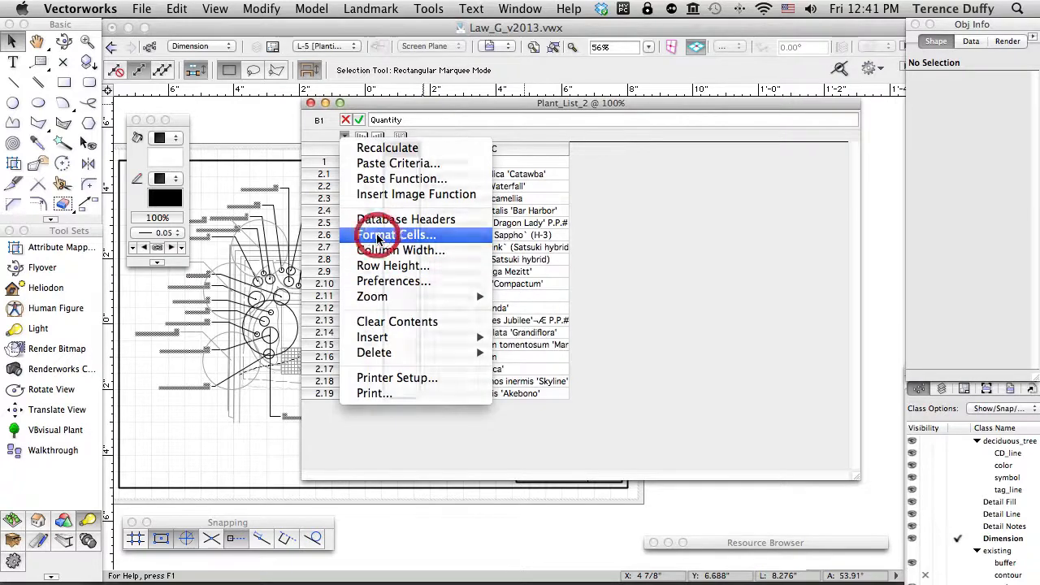
left_click(443, 93)
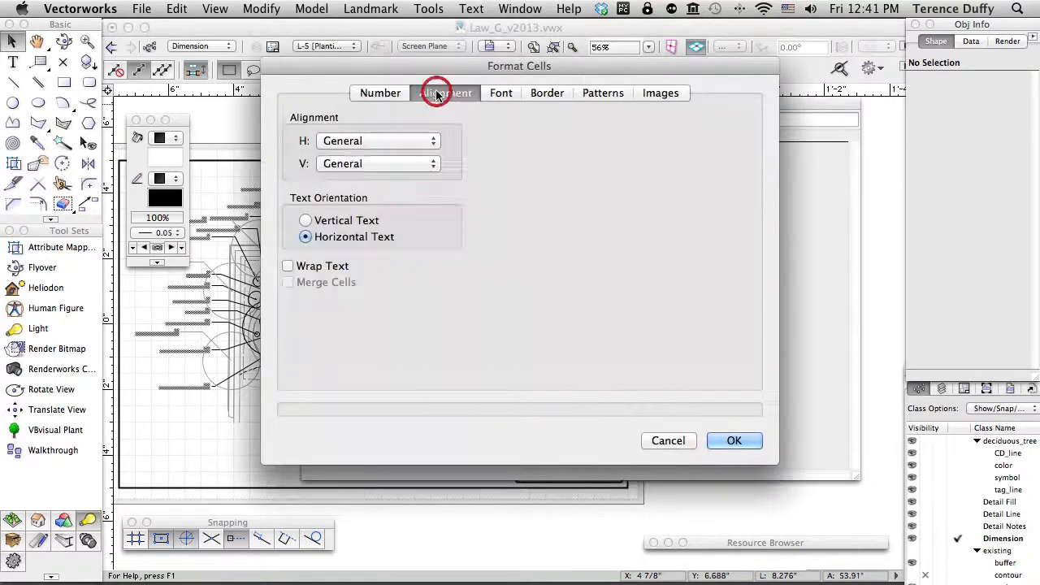
left_click(371, 141)
left_click(366, 169)
left_click(369, 163)
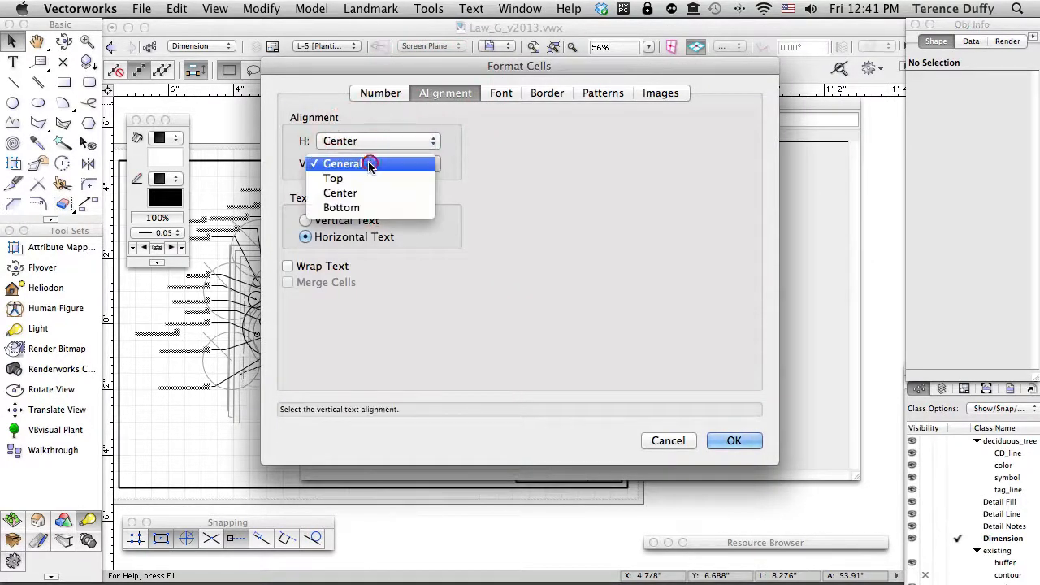
left_click(366, 192)
- Set the Quantity column's font to Optima at 8 points with Bold off, and apply the cell formatting
left_click(503, 94)
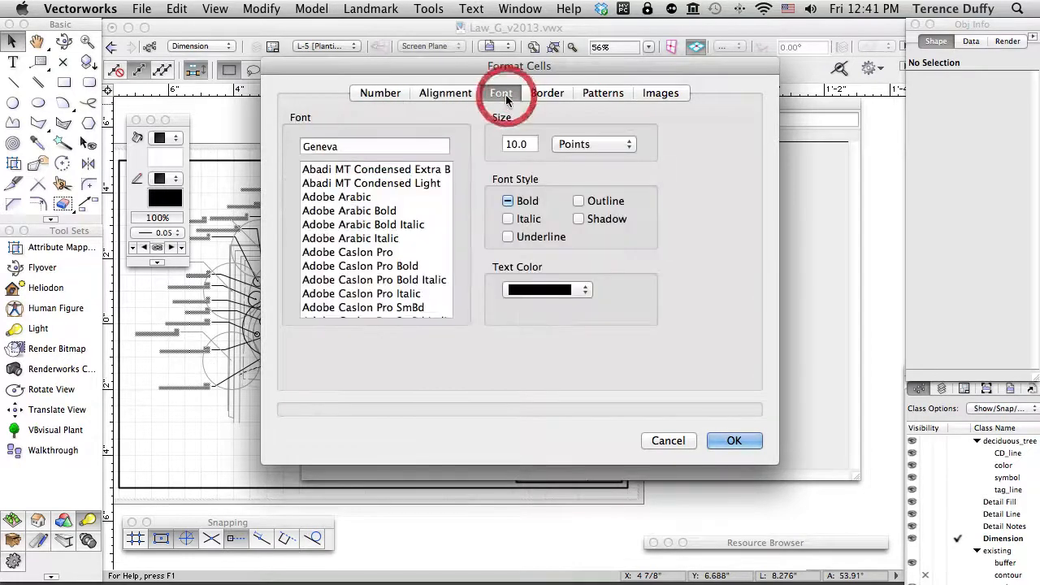
left_click(333, 146)
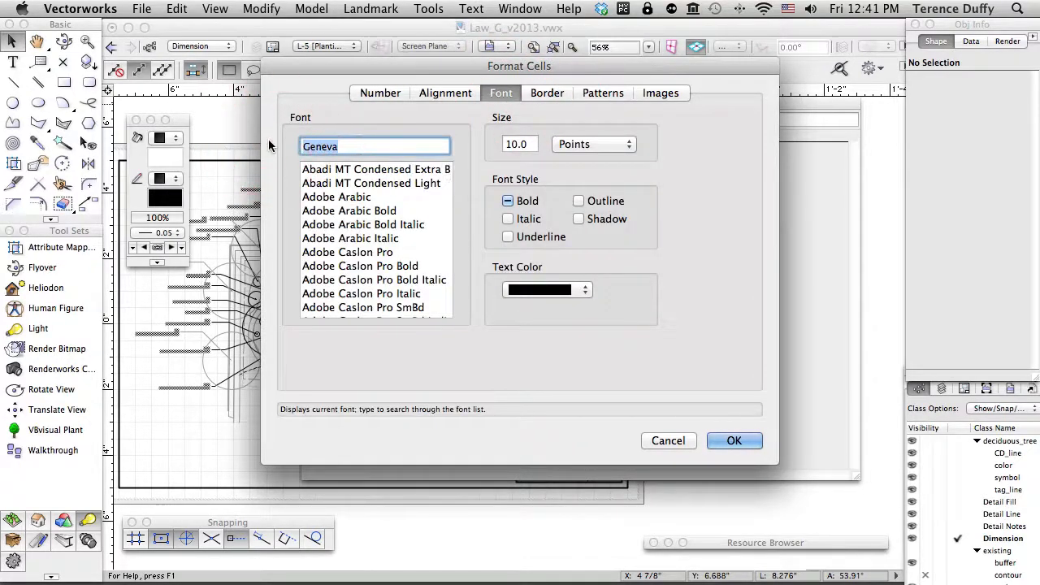
type("optima")
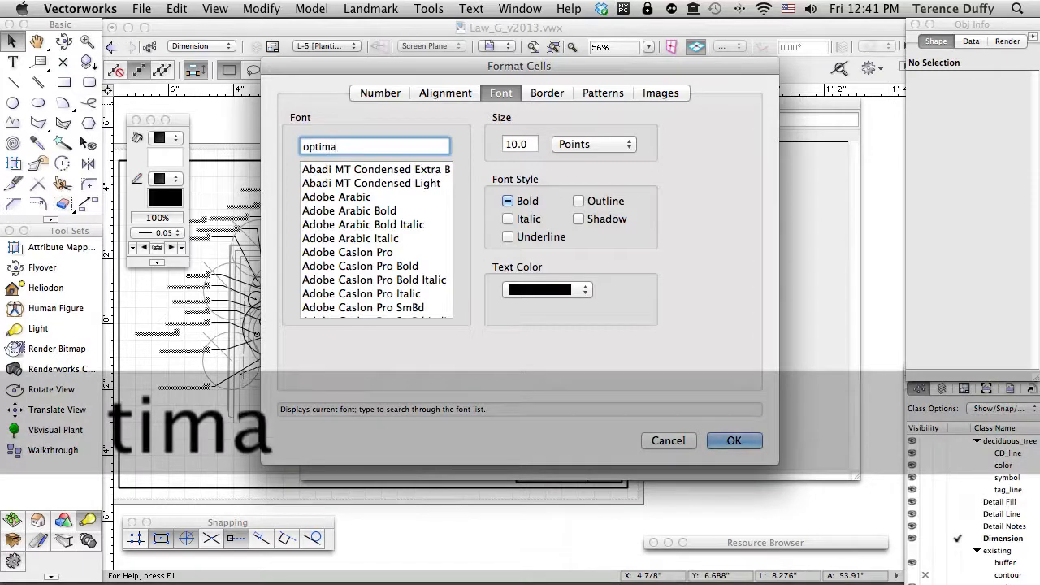
left_click(493, 143)
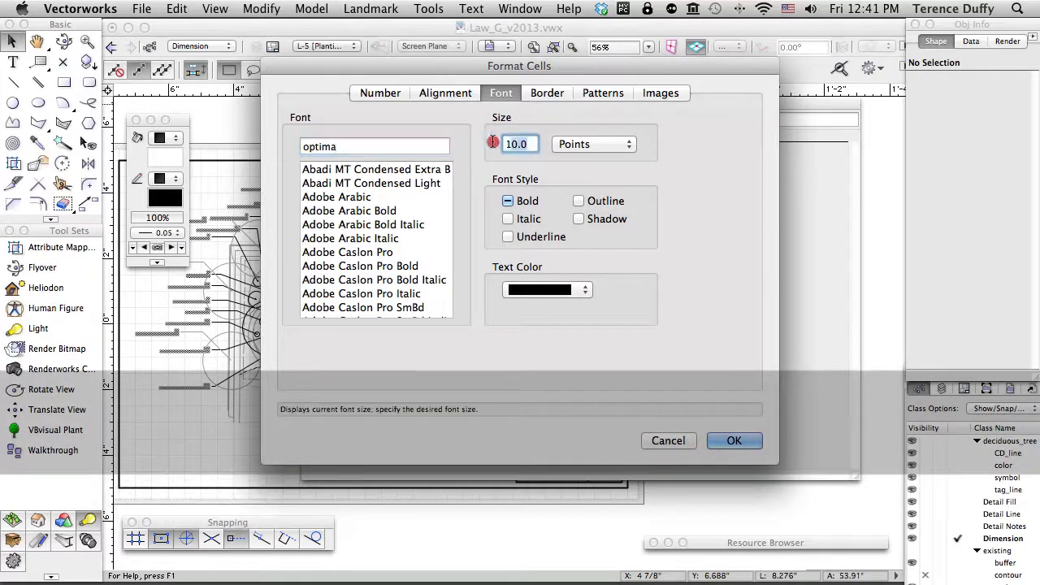
type("8")
key("Tab")
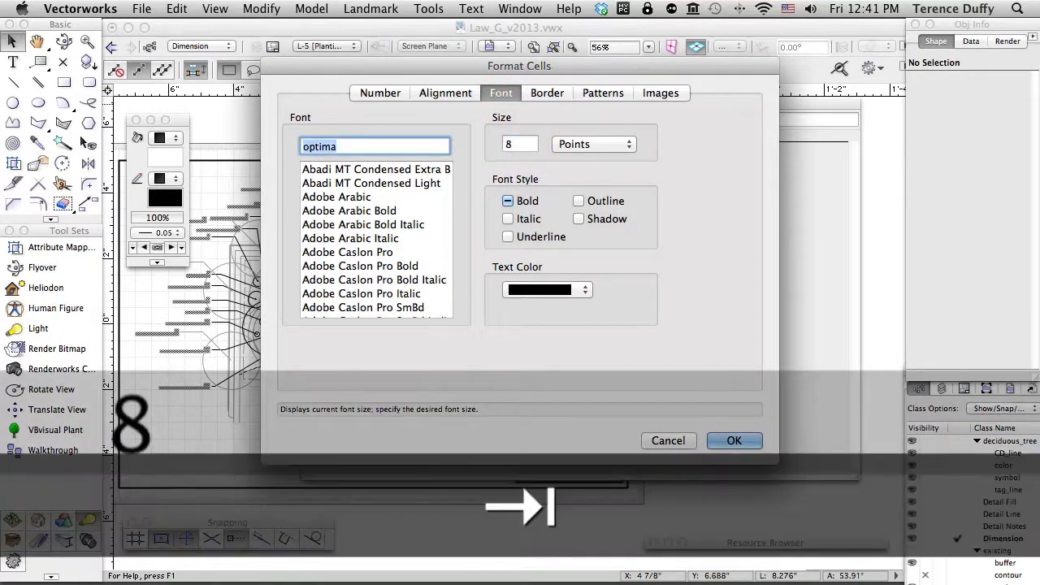
left_click(507, 200)
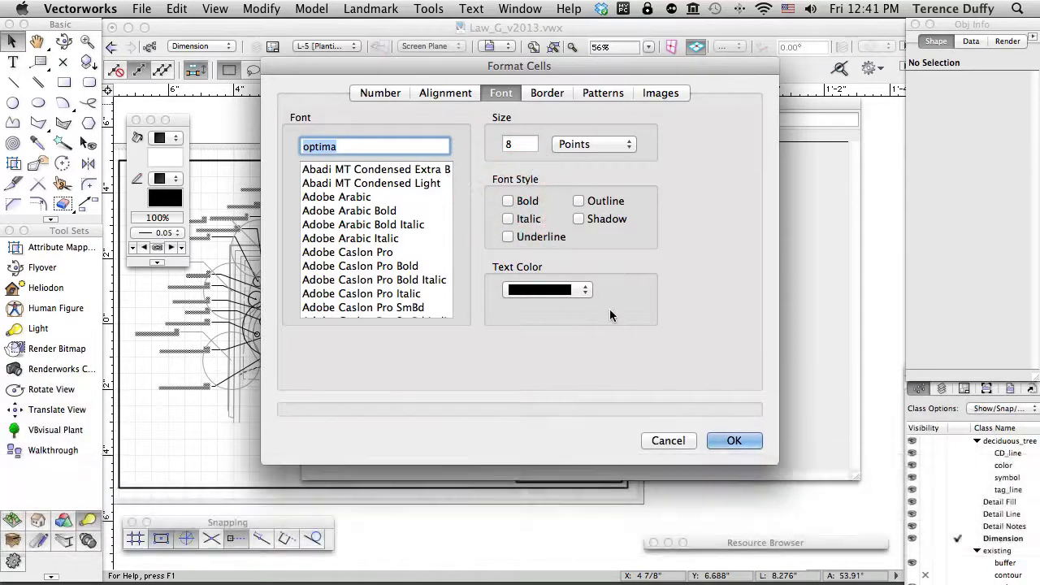
left_click(737, 441)
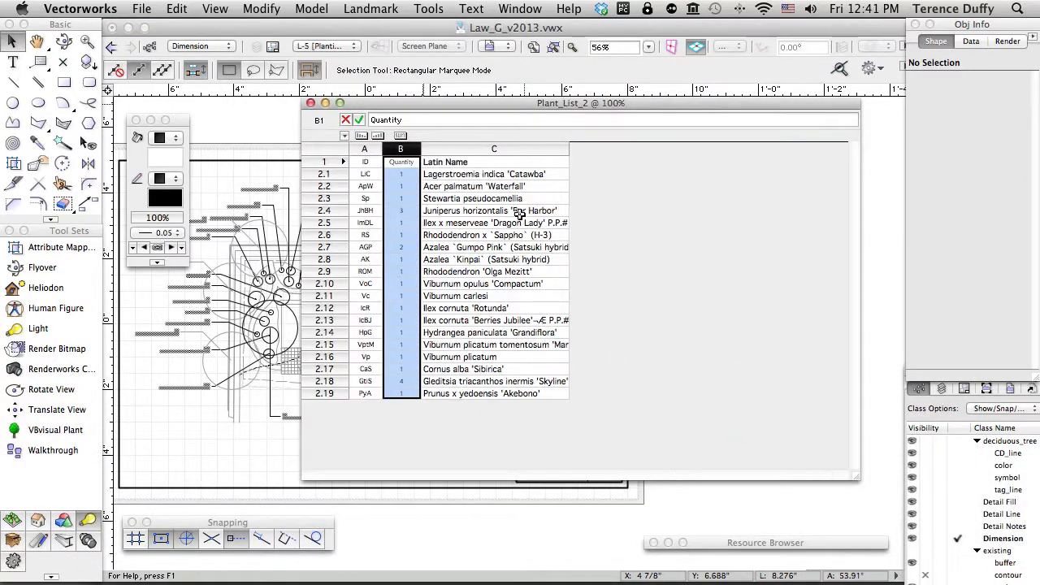
- Format the Latin Name column's cells with horizontal and vertical alignment both set to Center
left_click(475, 148)
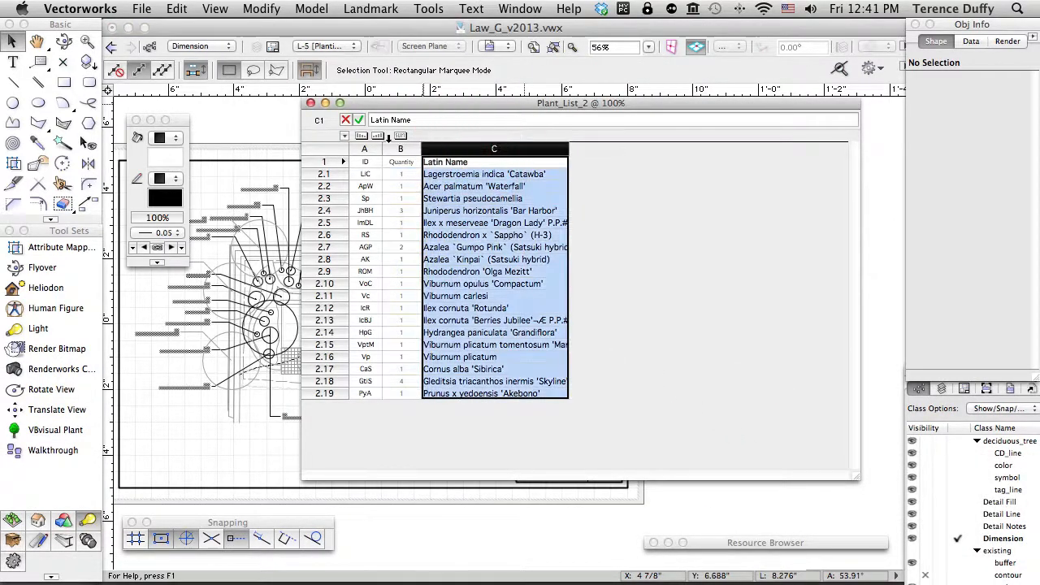
left_click(344, 136)
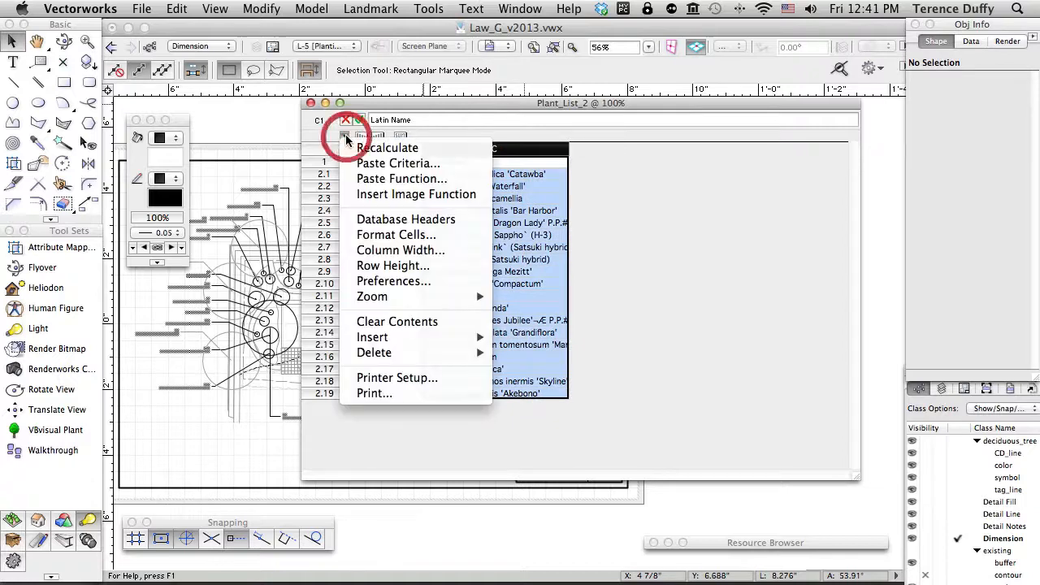
left_click(367, 234)
left_click(456, 95)
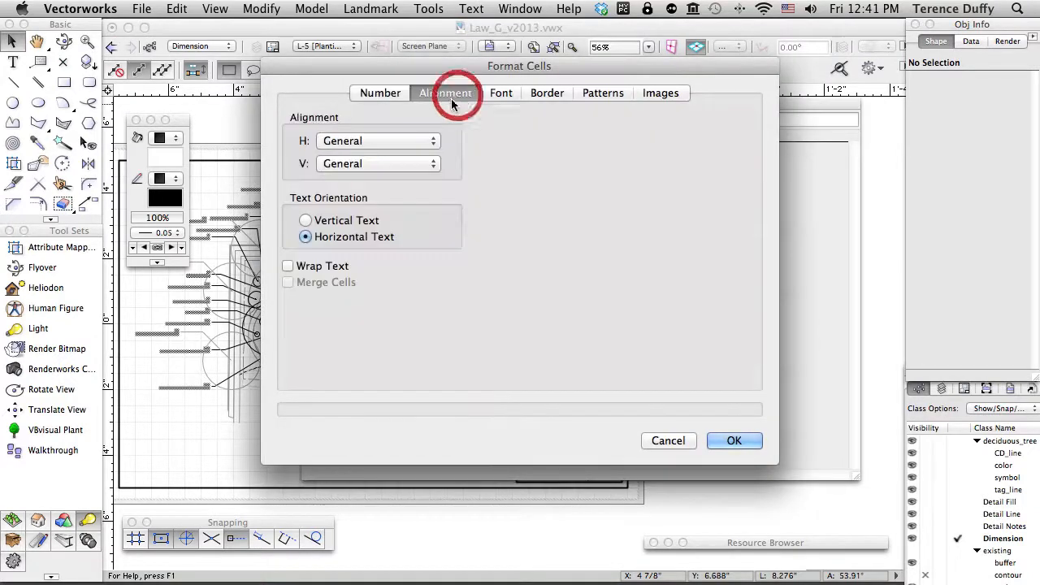
left_click(393, 141)
left_click(395, 170)
left_click(396, 165)
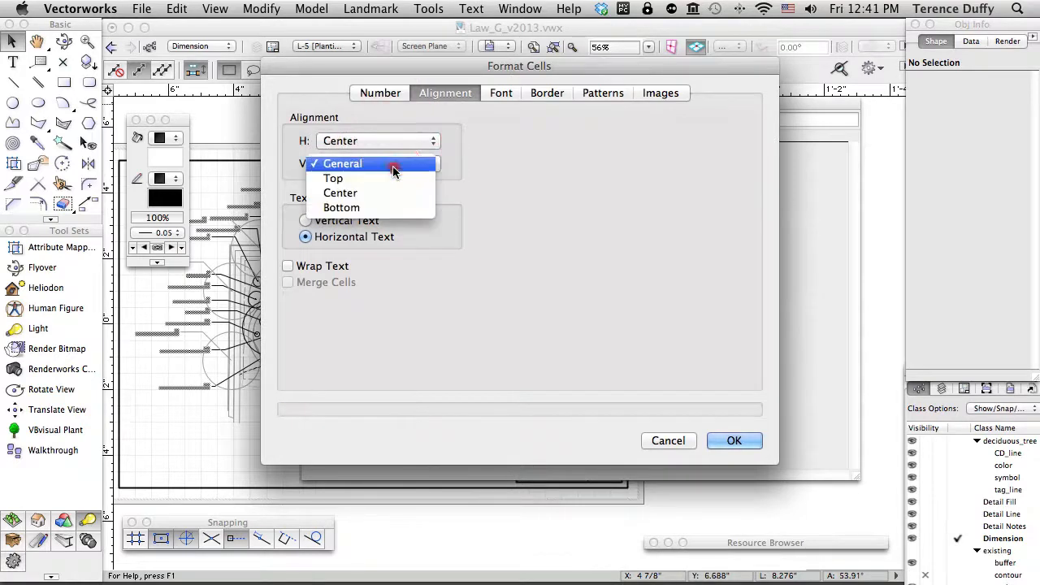
left_click(391, 192)
- Set the Latin Name column's font to Optima at 8 points with Bold off, and apply the cell formatting
left_click(500, 93)
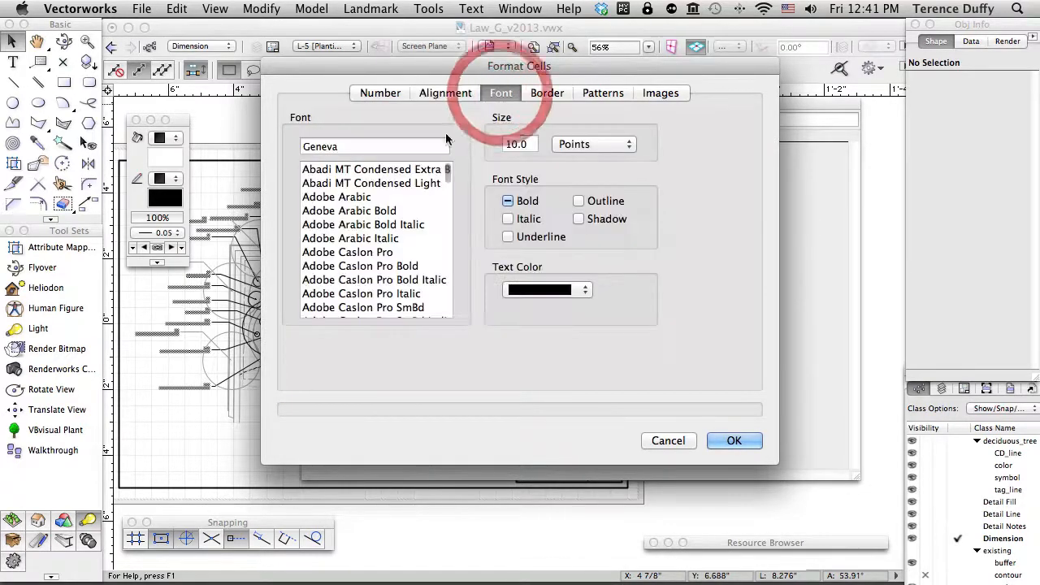
double_click(405, 145)
type("op")
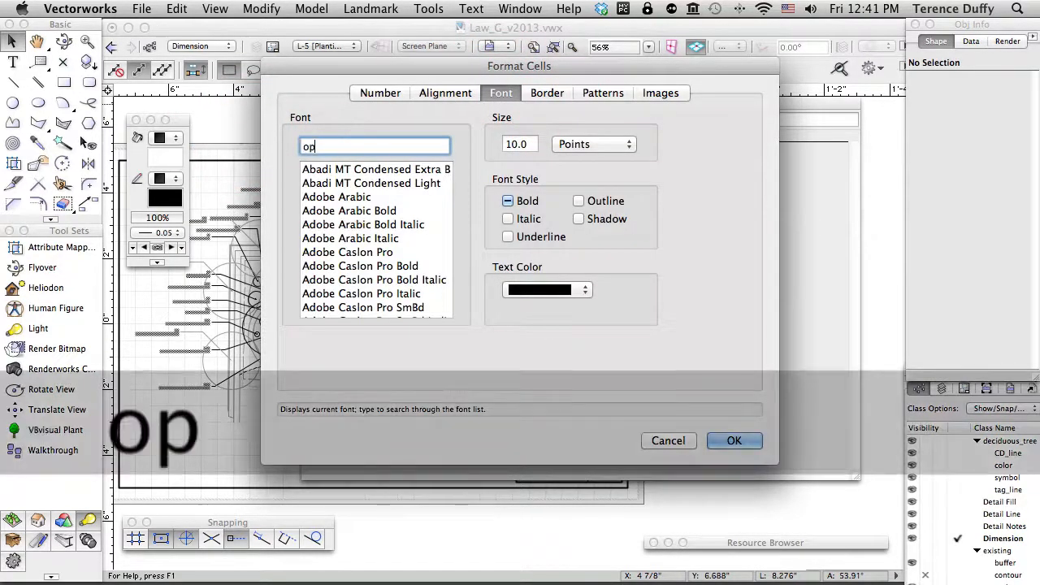
type("t")
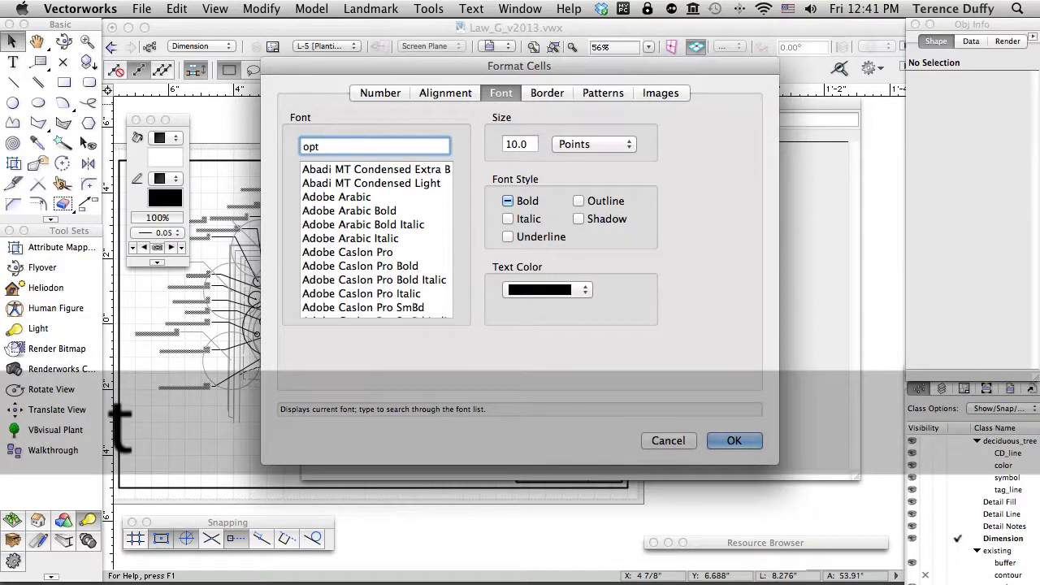
type("ima")
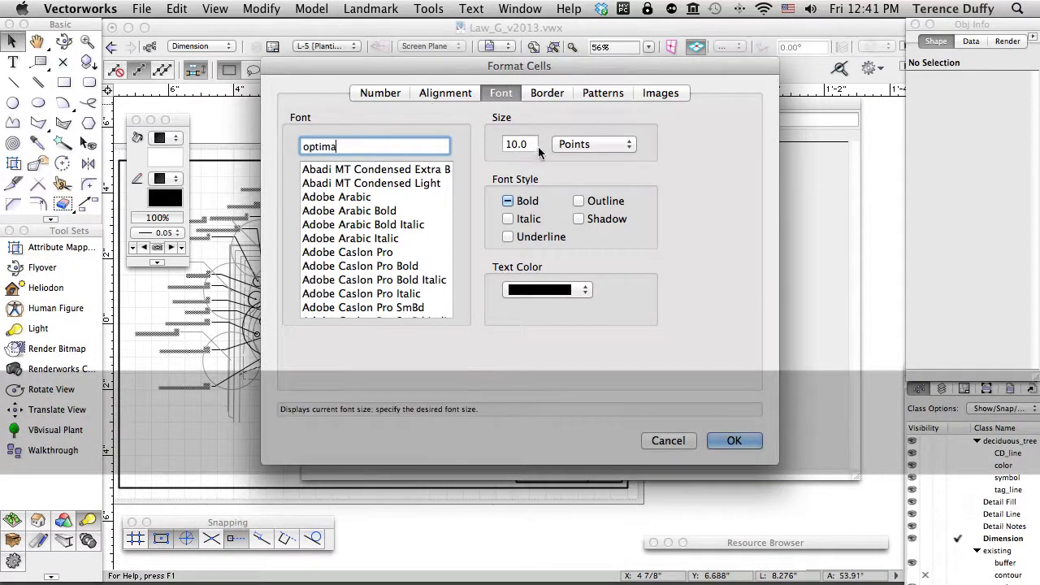
double_click(520, 144)
type("8")
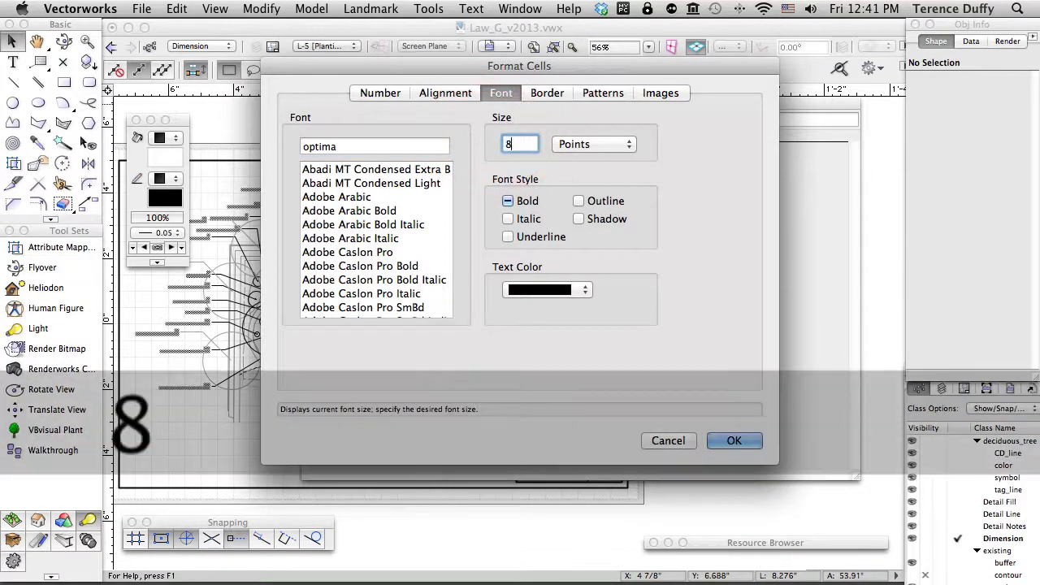
key("Tab")
left_click(508, 201)
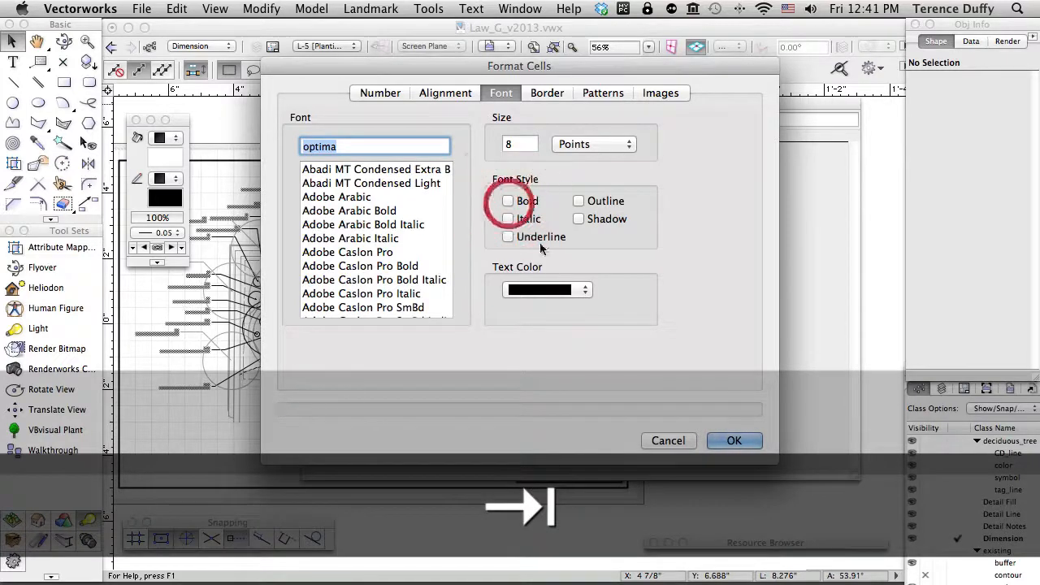
left_click(731, 440)
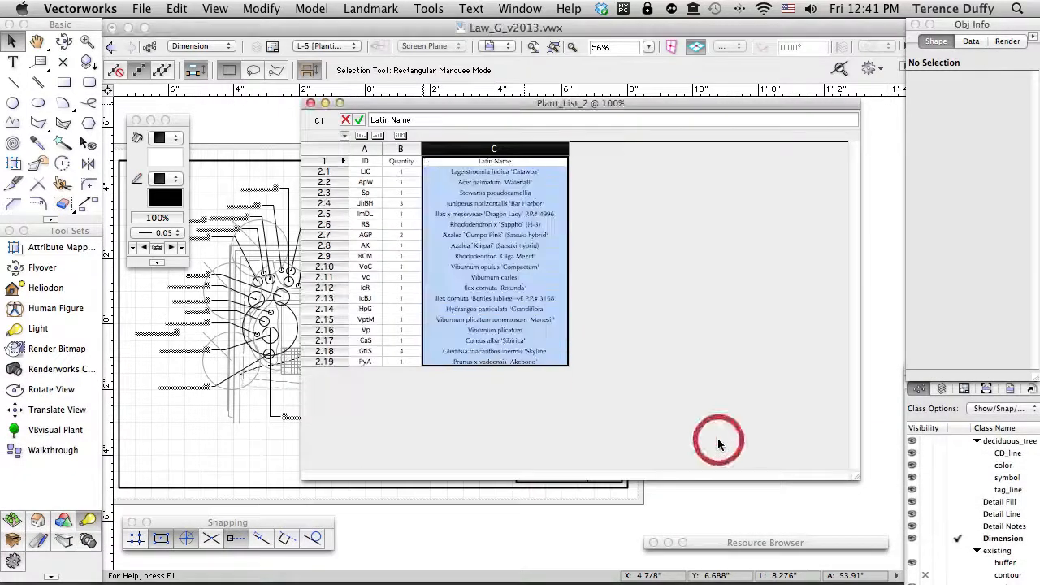
- Make the text of the worksheet's header row bold
left_click(322, 160)
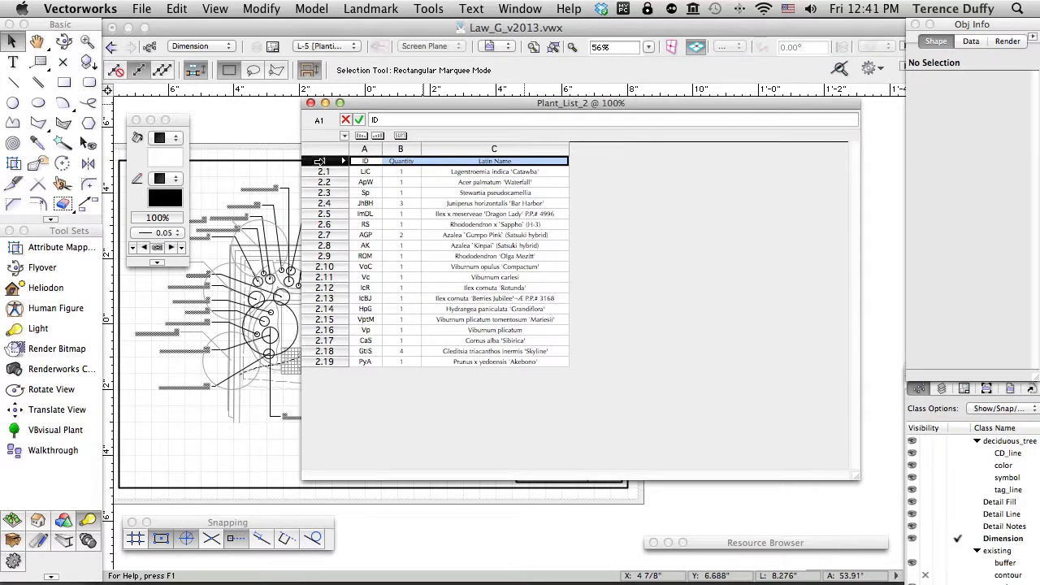
left_click(344, 136)
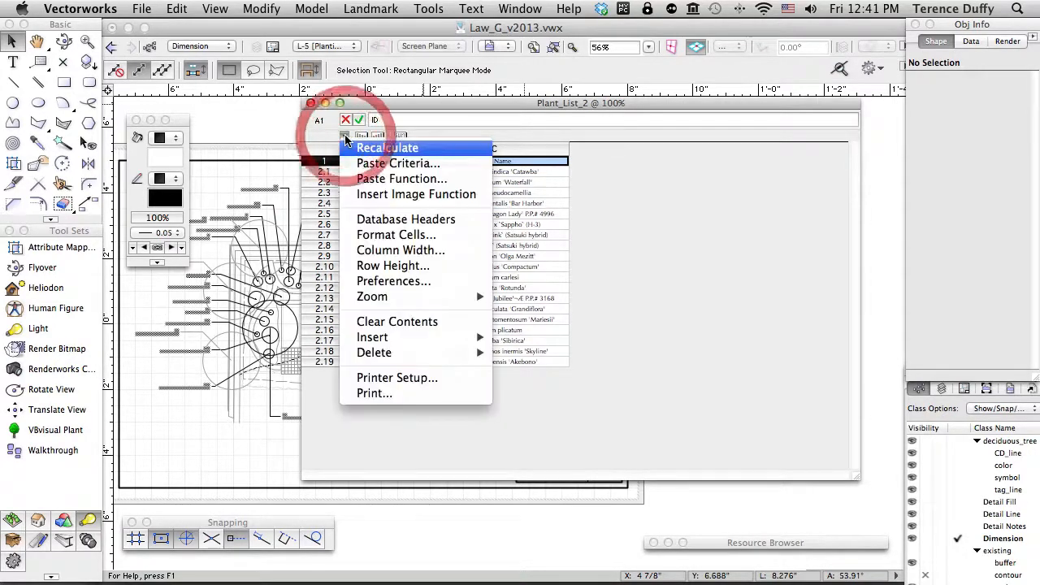
left_click(363, 234)
left_click(500, 93)
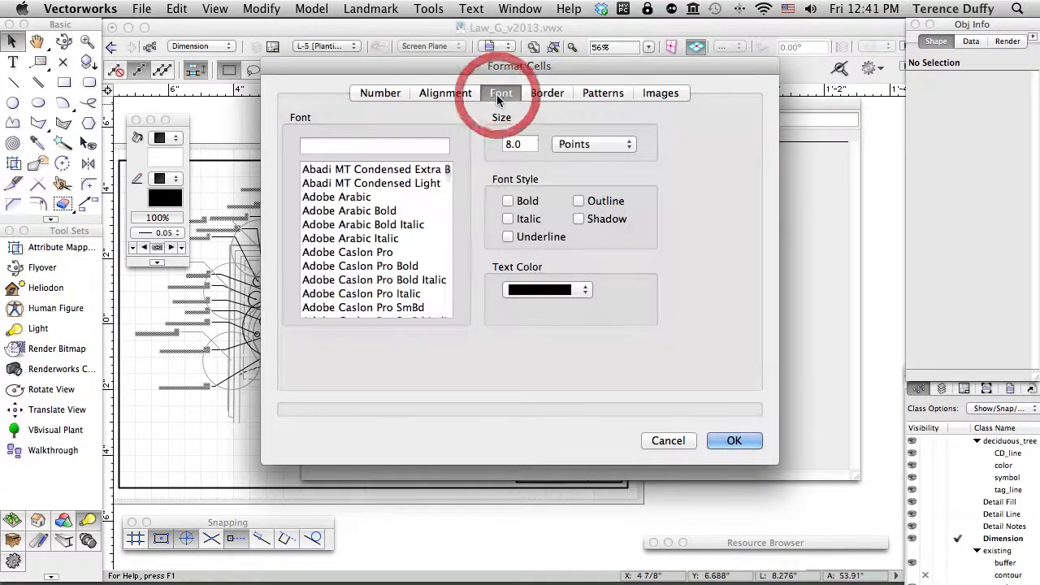
left_click(507, 200)
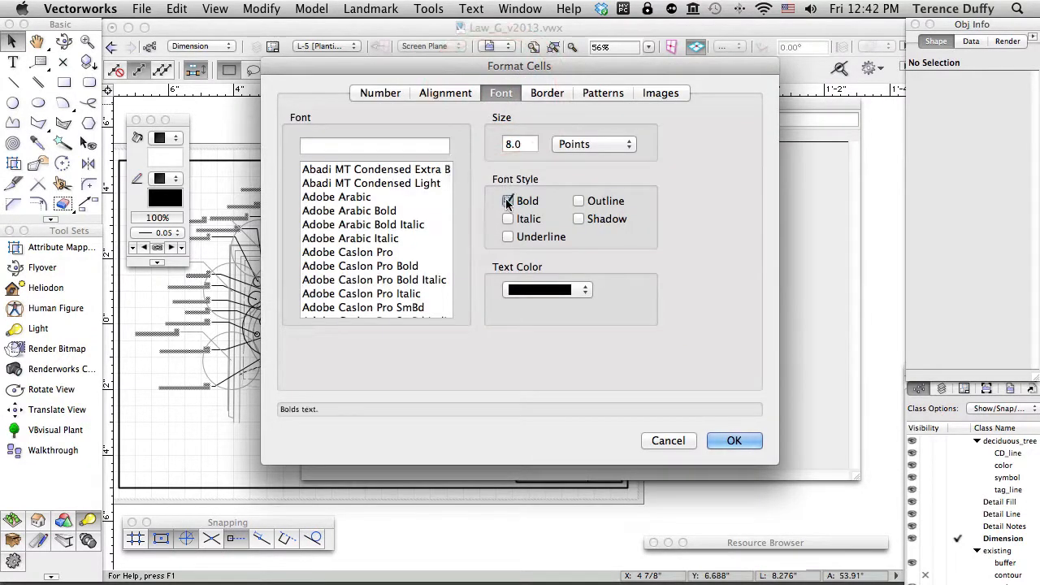
left_click(733, 441)
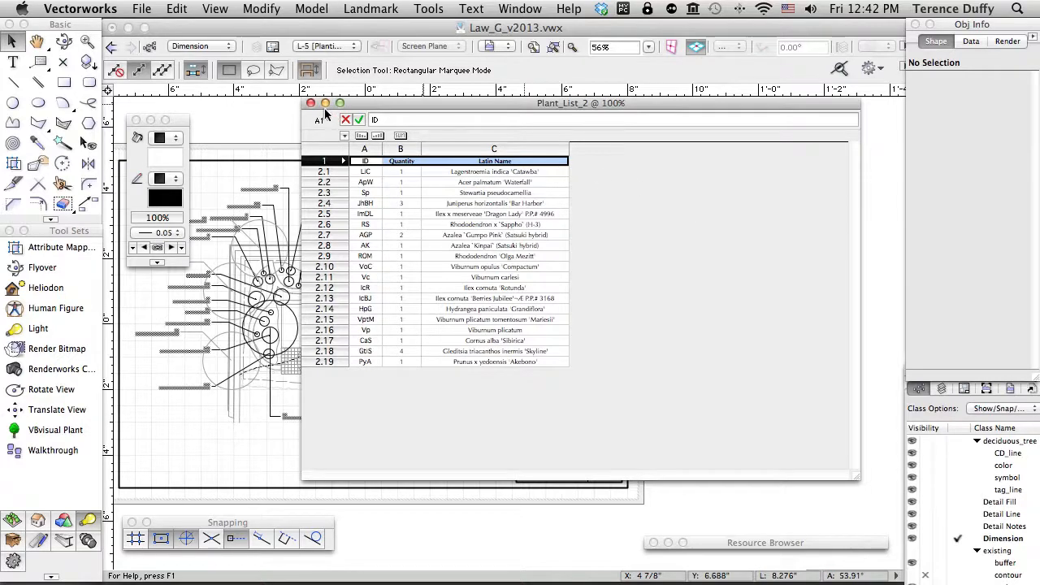
- Close the Plant_List_2 worksheet, and expand and enlarge the Resource Browser to reach the file's worksheets
left_click(310, 104)
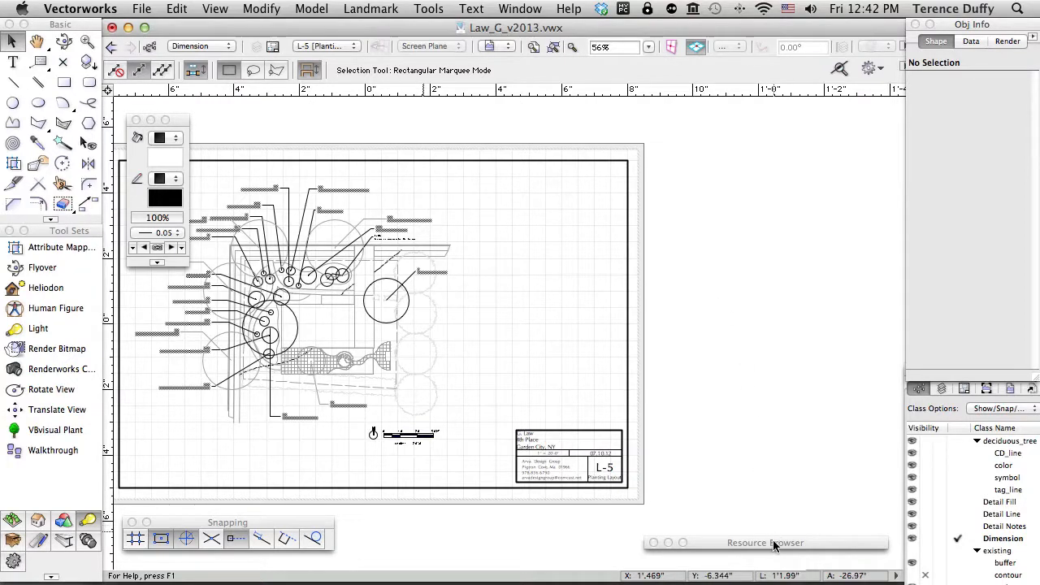
left_click_drag(773, 546, 703, 112)
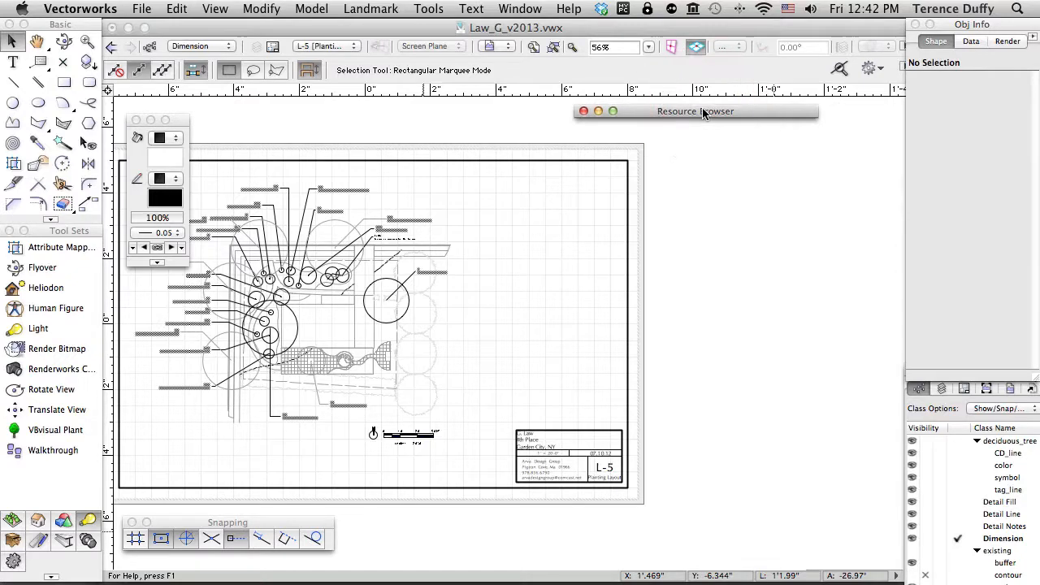
left_click(615, 113)
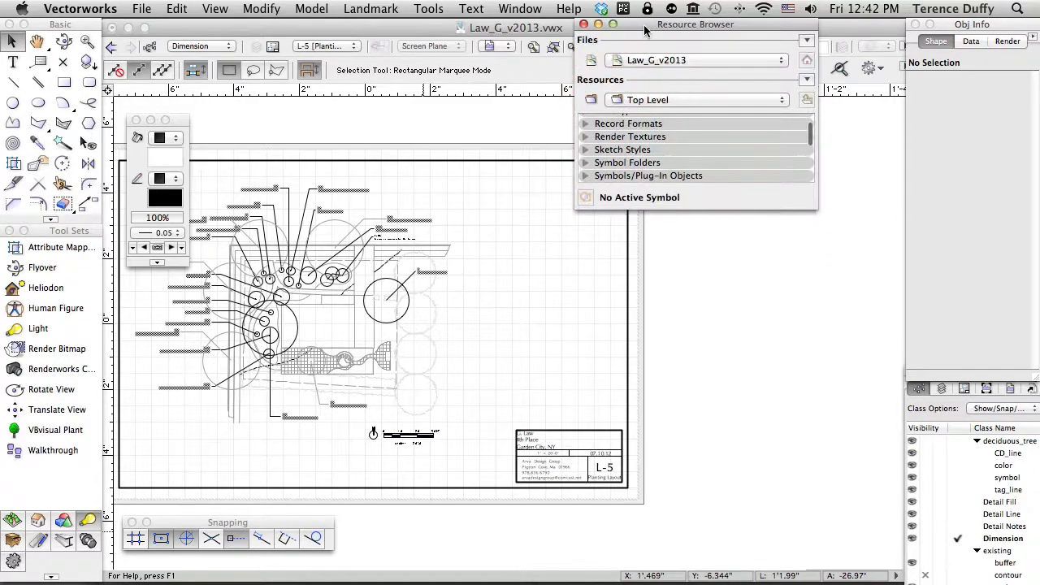
left_click_drag(639, 24, 485, 24)
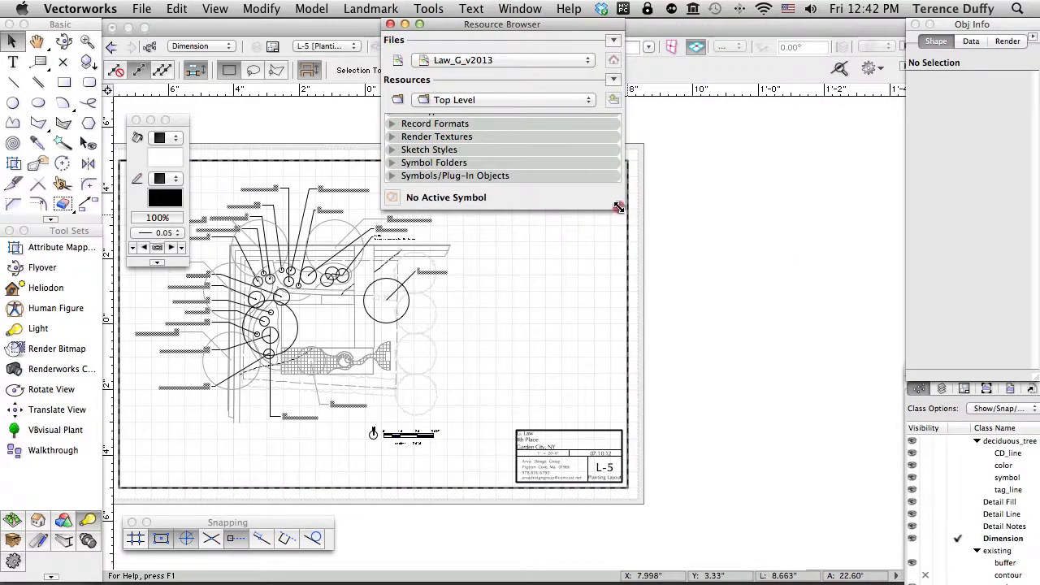
mouse_move(619, 207)
left_mouse_down()
mouse_move(819, 341)
mouse_move(837, 378)
left_mouse_up()
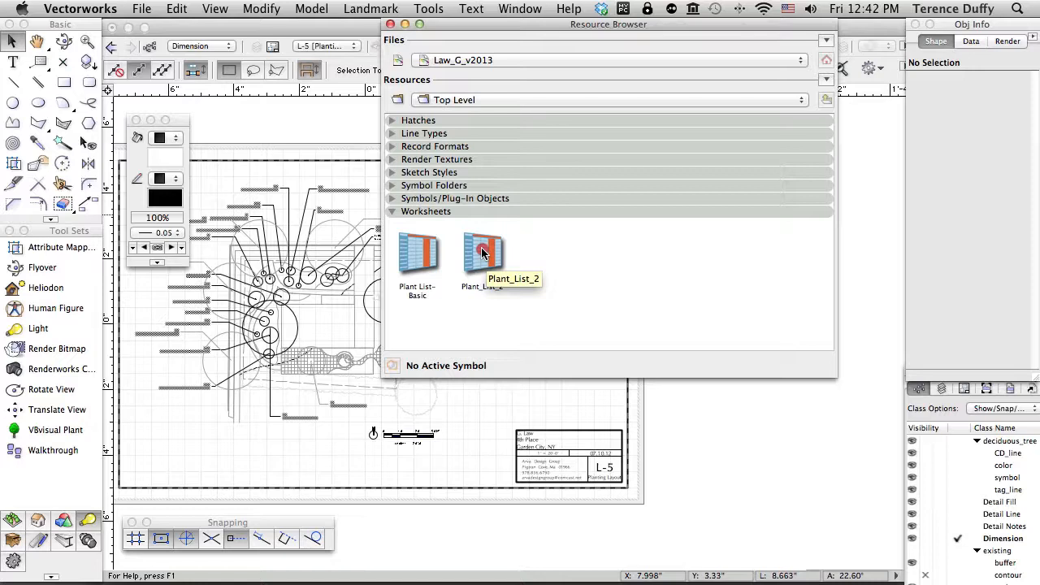
- Place the Plant_List_2 worksheet on the sheet over the title block, and move the Resource Browser clear of the drawing
left_click_drag(482, 253, 526, 412)
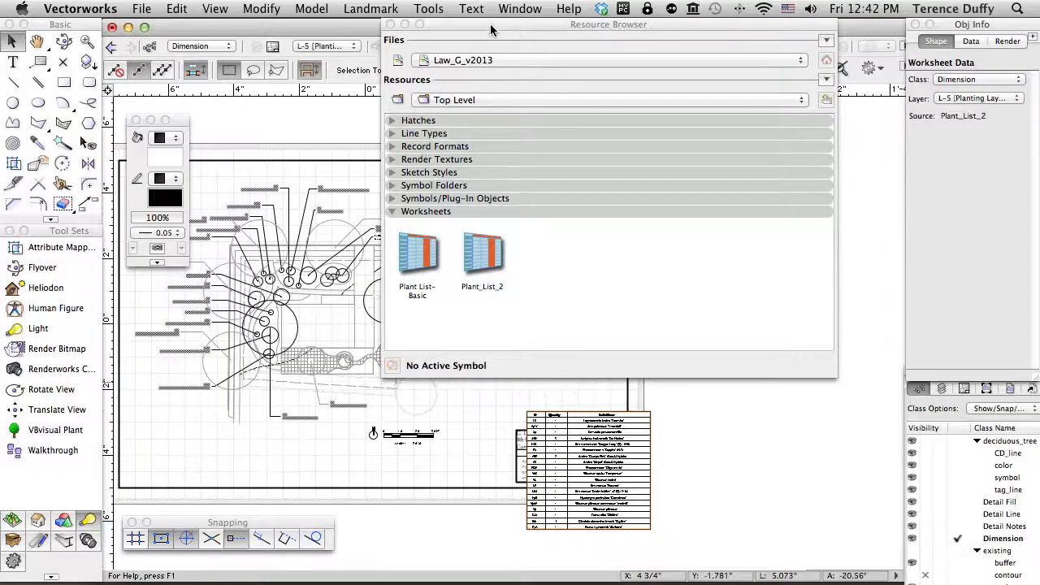
left_click_drag(490, 29, 790, 97)
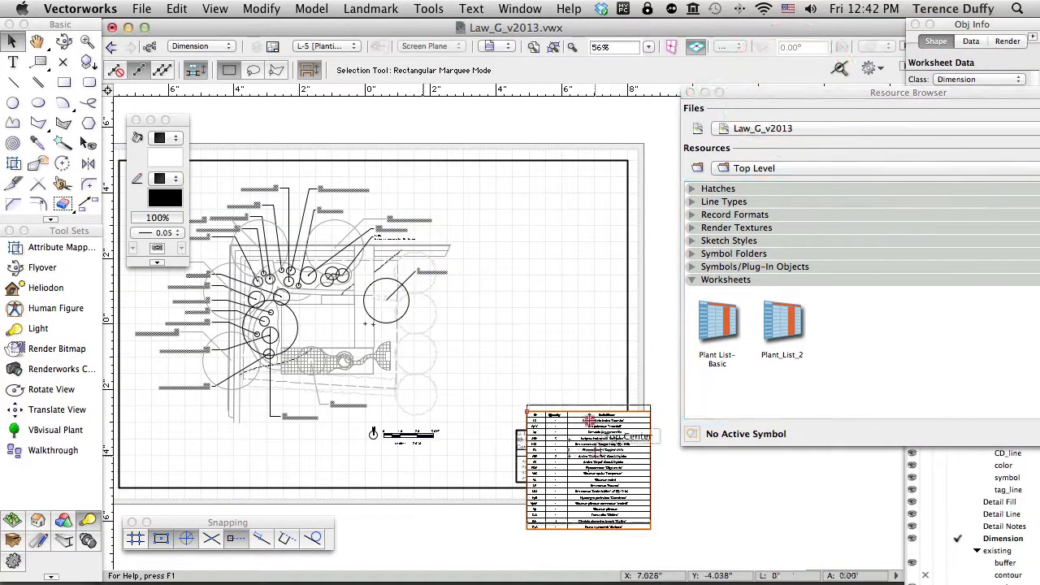
- Move the Plant_List_2 worksheet into the open area beside the plan, above the title block, and deselect it
left_click_drag(590, 421, 553, 261)
scroll(567, 279, "up", 5)
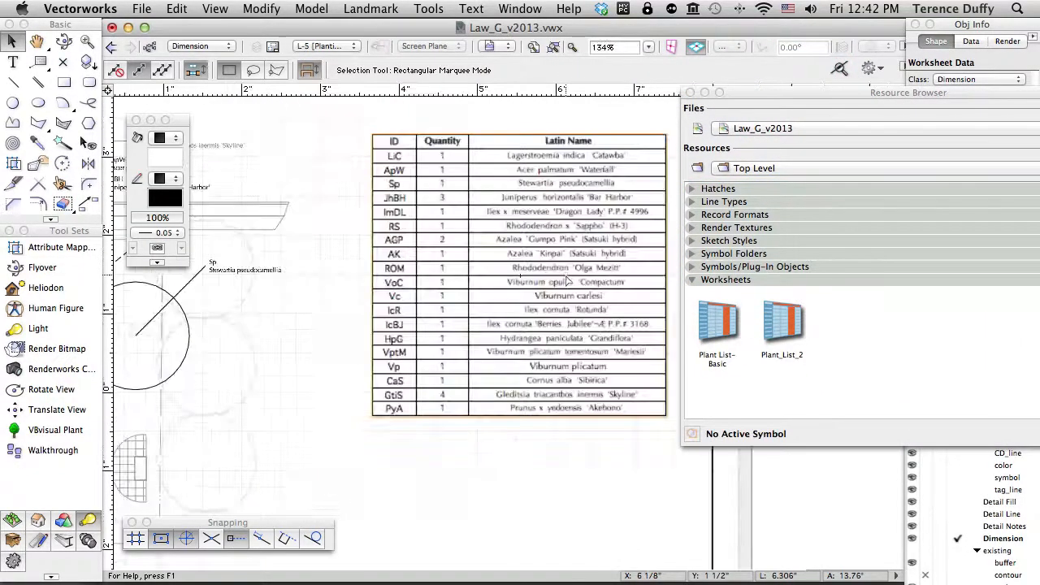
scroll(567, 281, "down", 2)
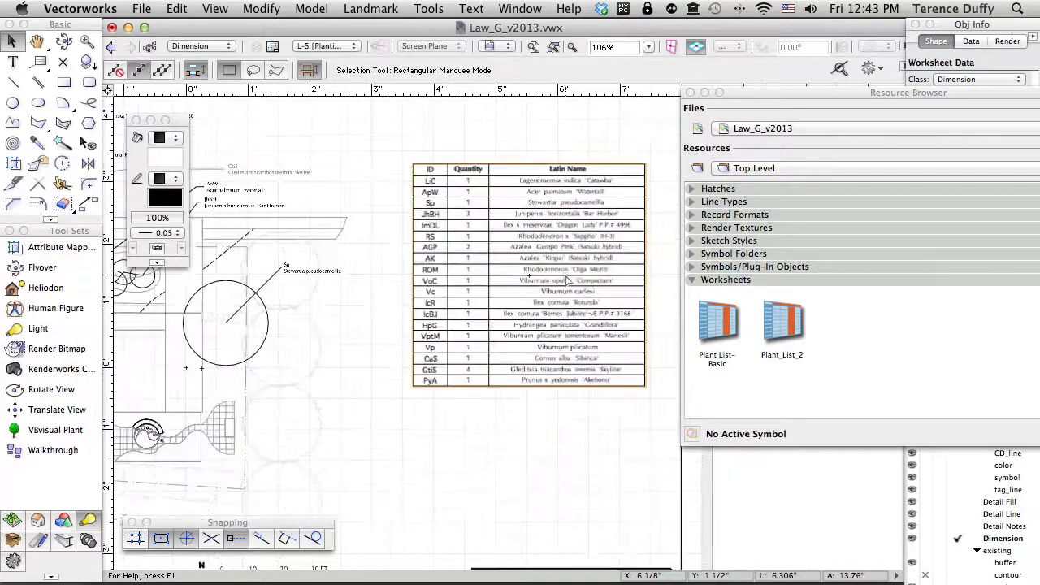
left_click_drag(543, 258, 542, 329)
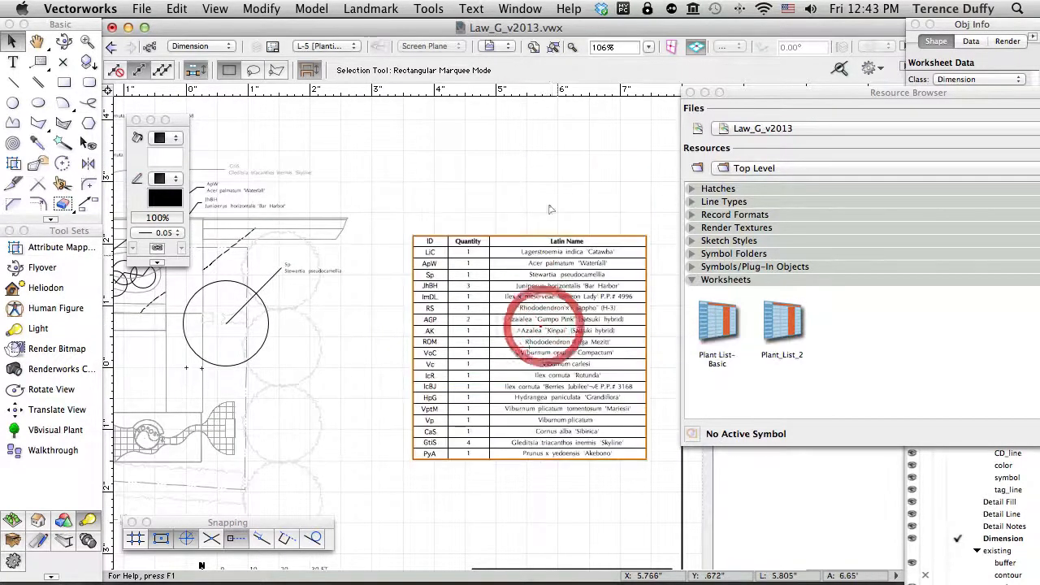
left_click(539, 179)
scroll(539, 179, "down", 2)
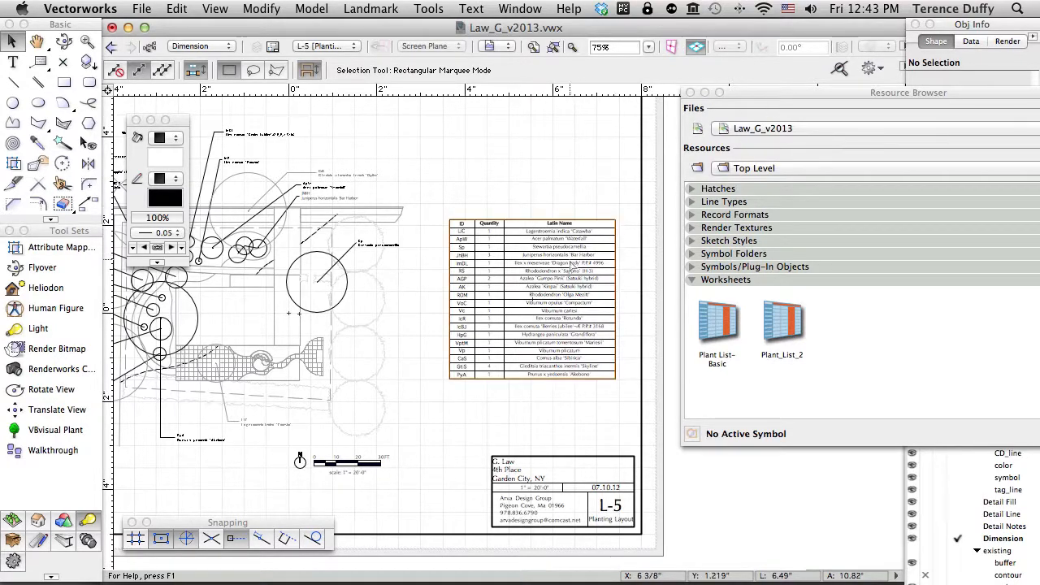
scroll(556, 122, "up", 2)
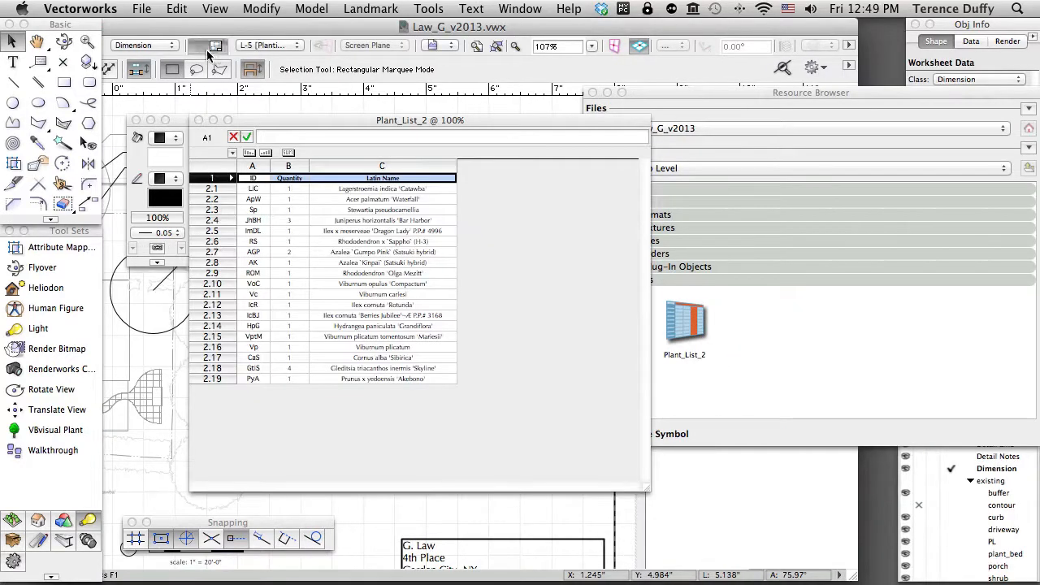
left_click_drag(290, 125, 292, 106)
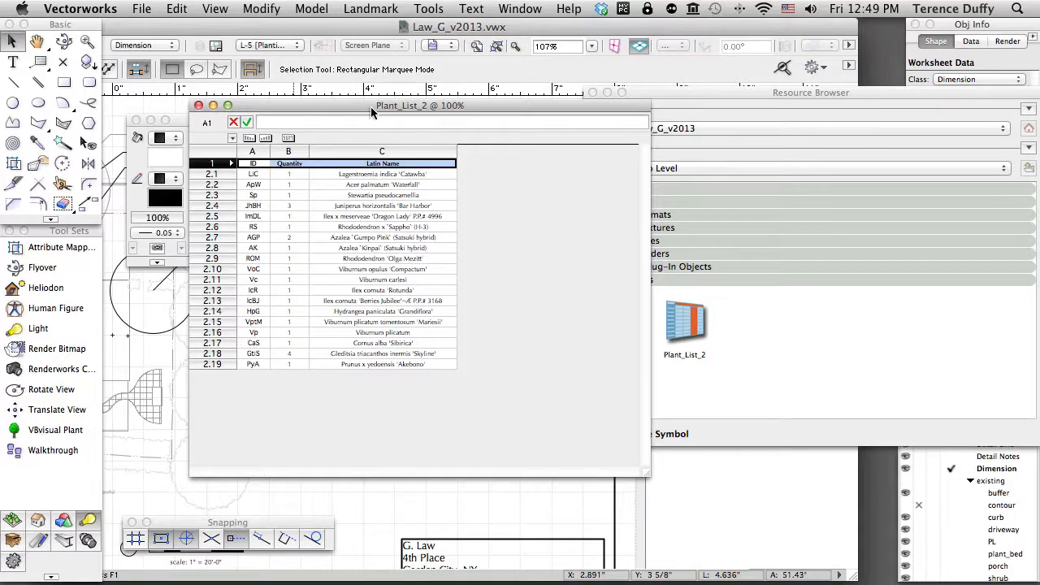
left_click_drag(371, 107, 372, 101)
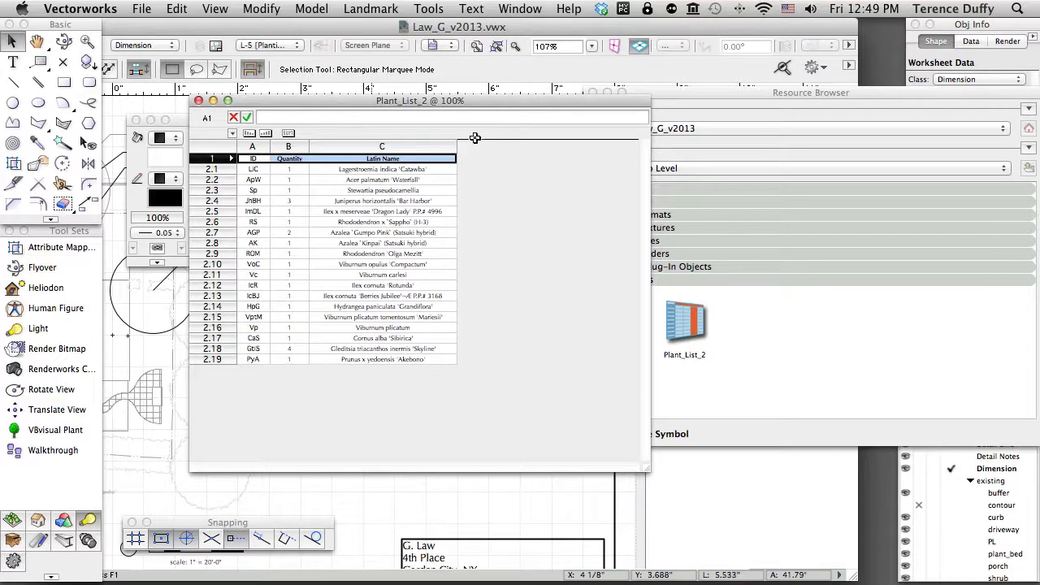
mouse_move(483, 101)
left_mouse_down()
mouse_move(487, 150)
mouse_move(471, 108)
left_mouse_up()
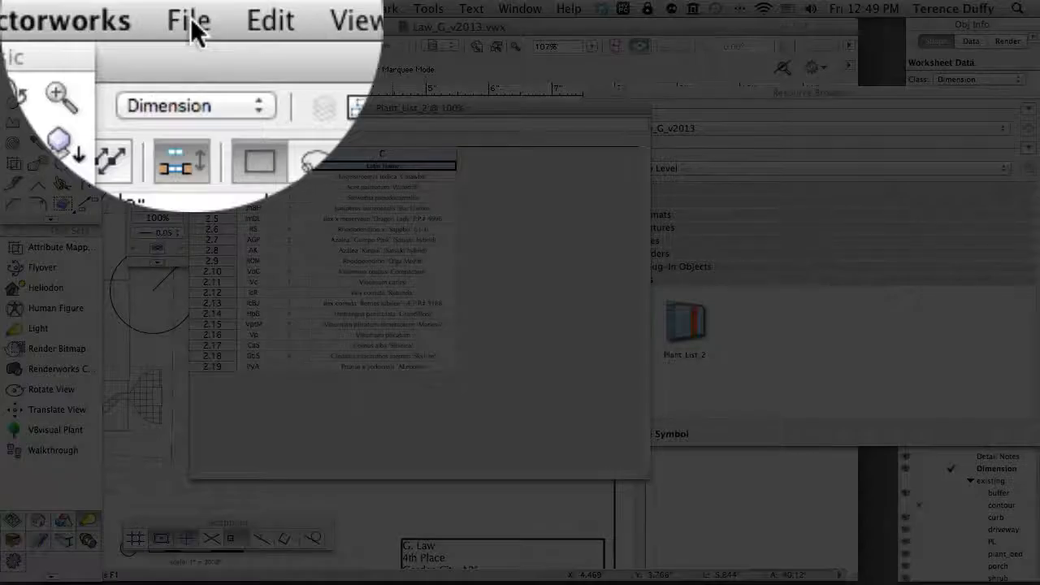
- Export all rows of the Plant_List_2 worksheet in Tab format to the Desktop as Plant_List_2.txt
left_click(191, 18)
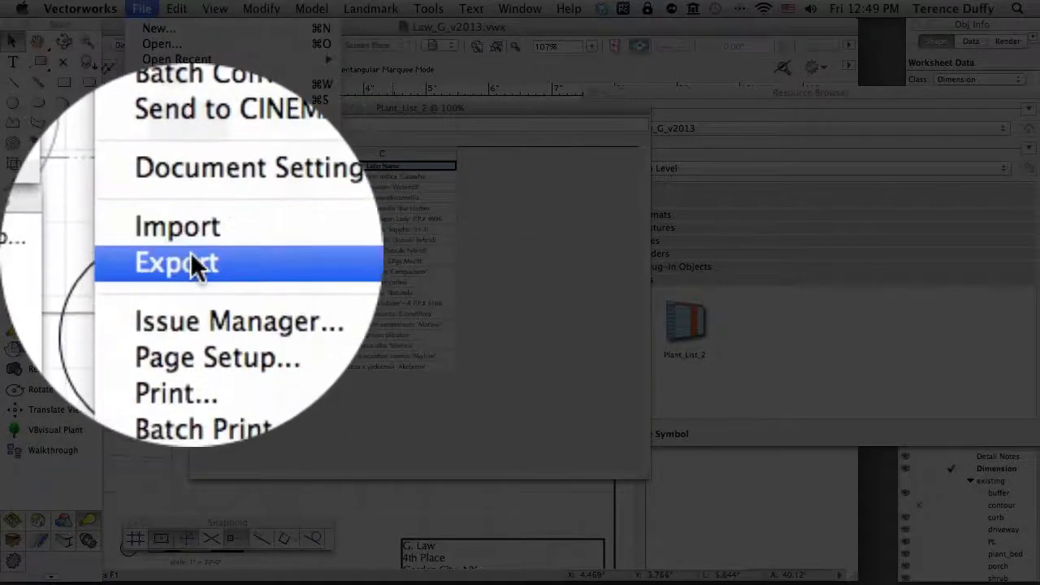
mouse_move(169, 258)
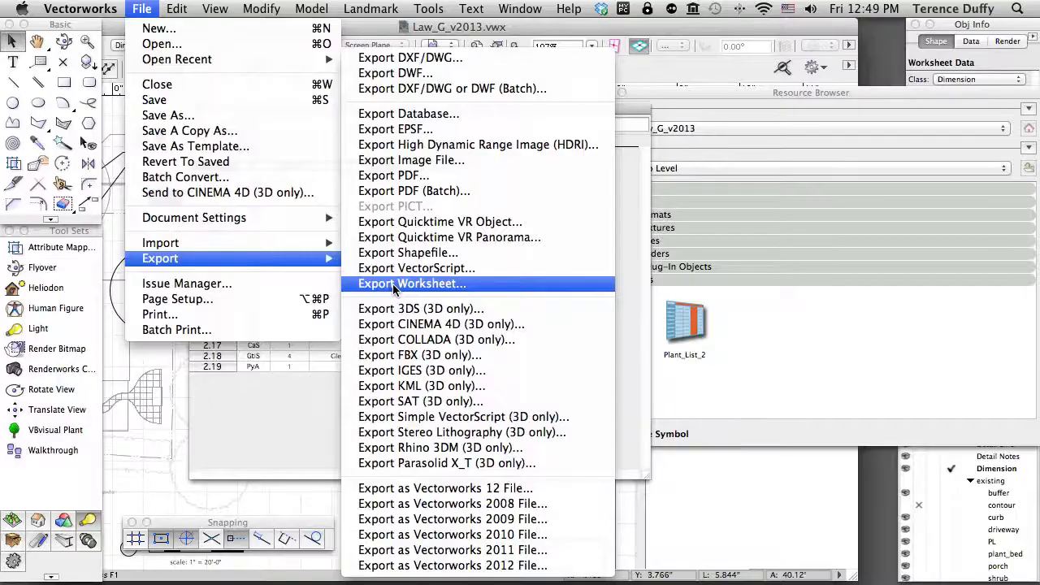
left_click(392, 283)
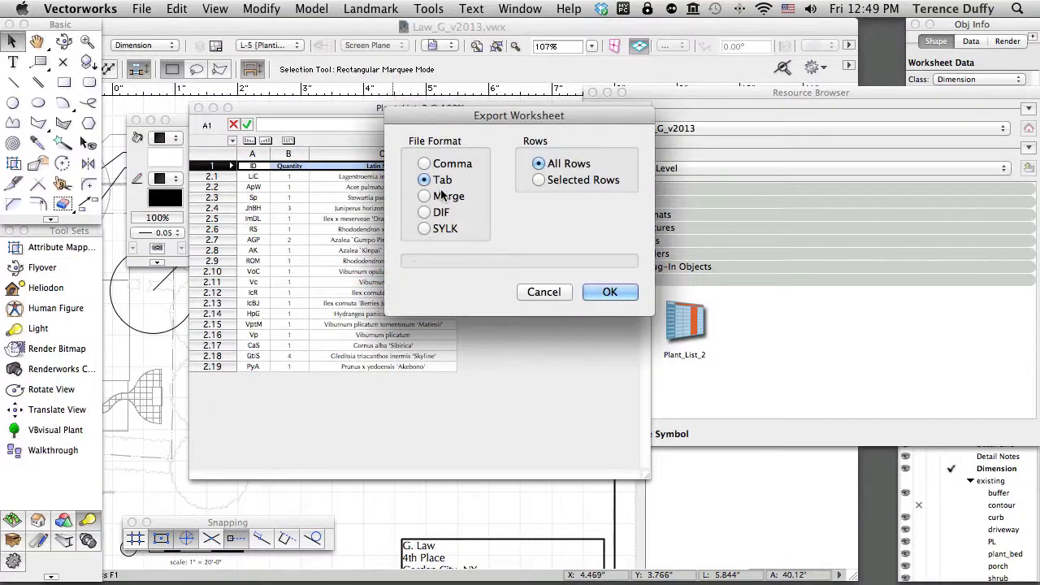
left_click_drag(473, 117, 436, 98)
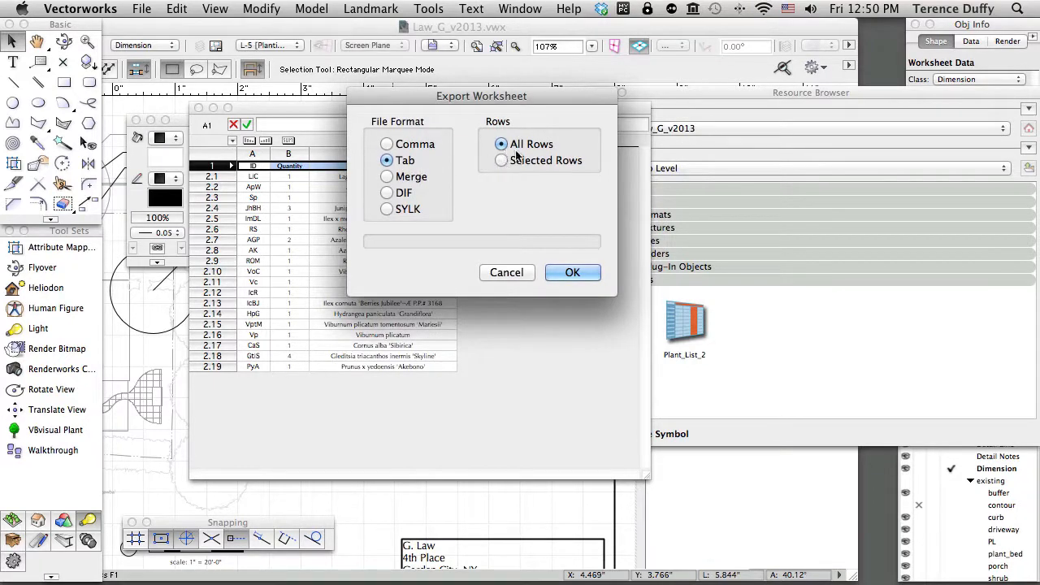
left_click(573, 273)
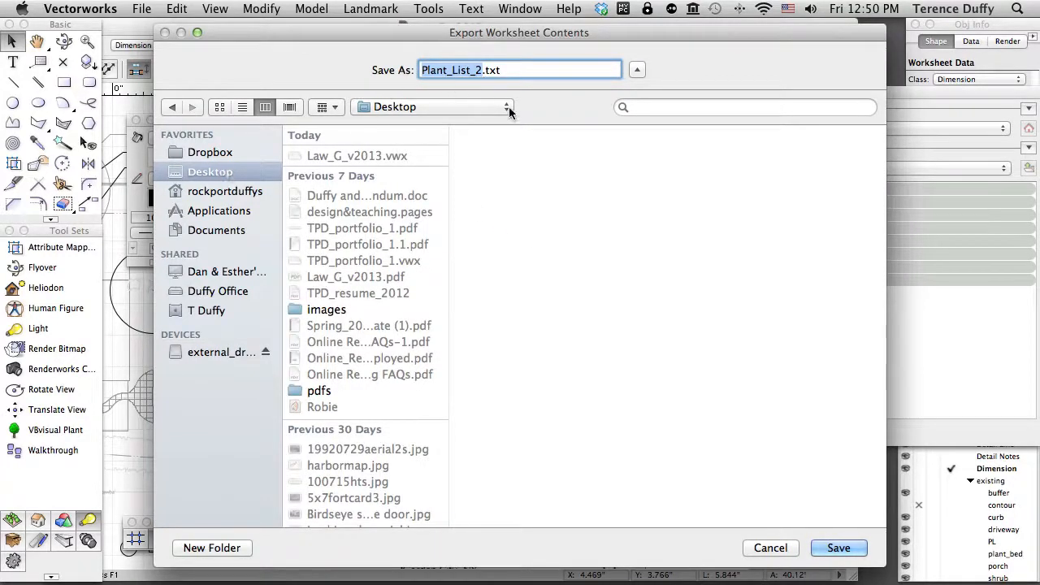
left_click(828, 547)
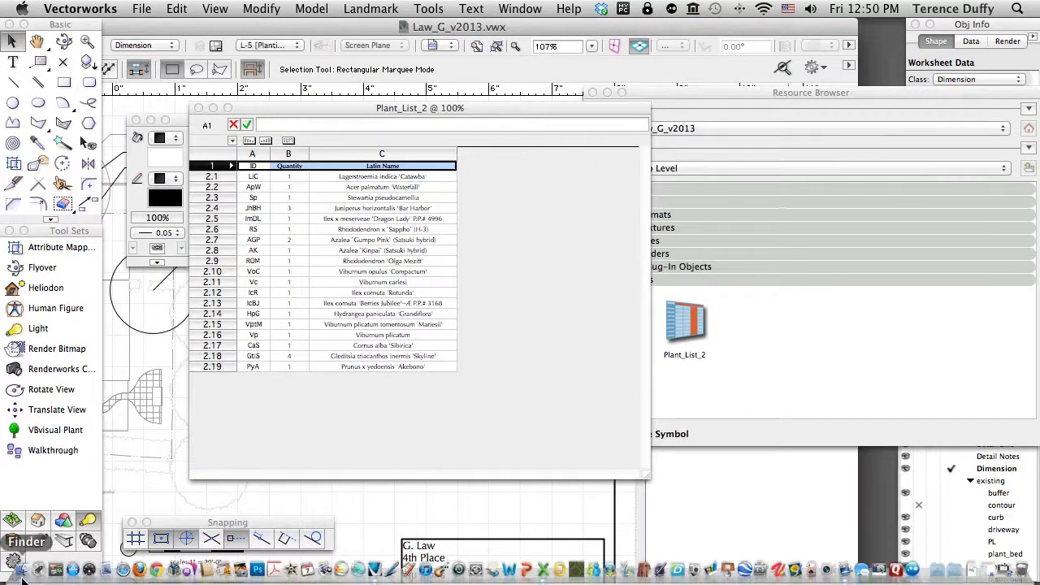
- Switch to Finder and open Plant_List_2.txt from the Desktop in Microsoft Excel, accepting a different file format
left_click(21, 572)
left_click(359, 94)
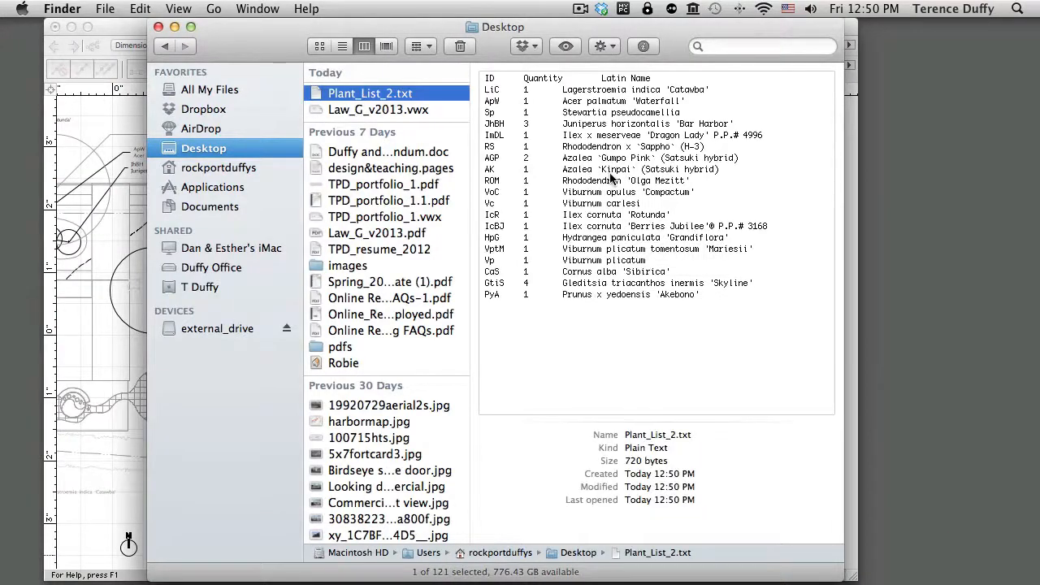
right_click(361, 96)
mouse_move(487, 119)
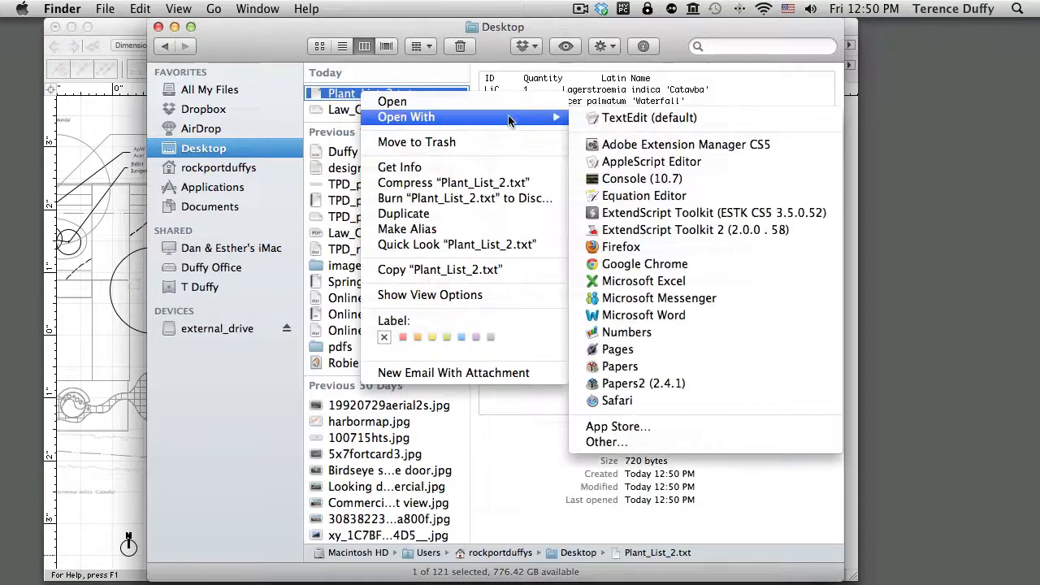
left_click(703, 283)
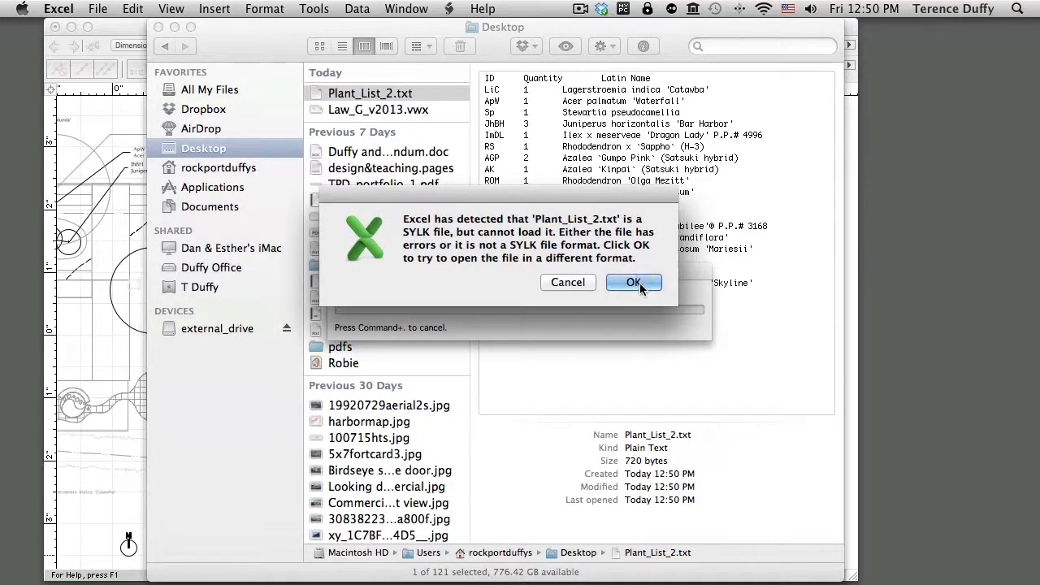
left_click(640, 283)
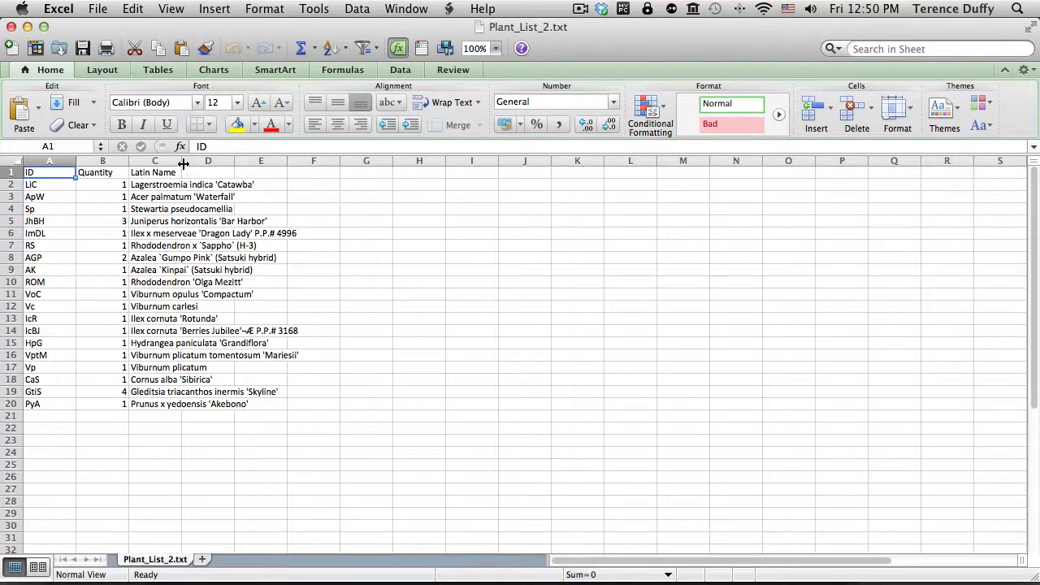
- Widen column C to fit the Latin names and enter PPP as the heading in cell D1
left_click_drag(183, 164, 308, 162)
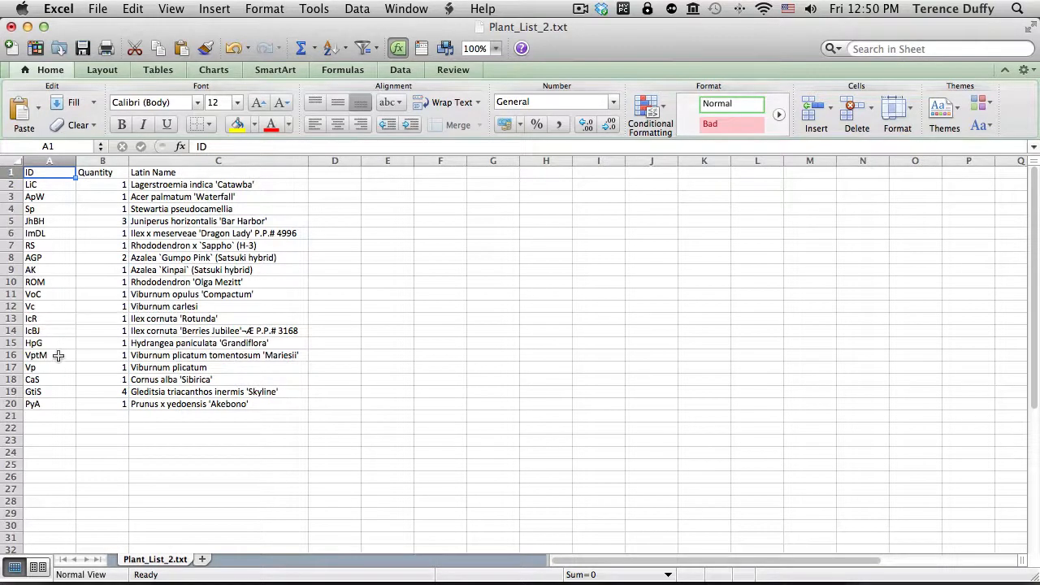
left_click(331, 172)
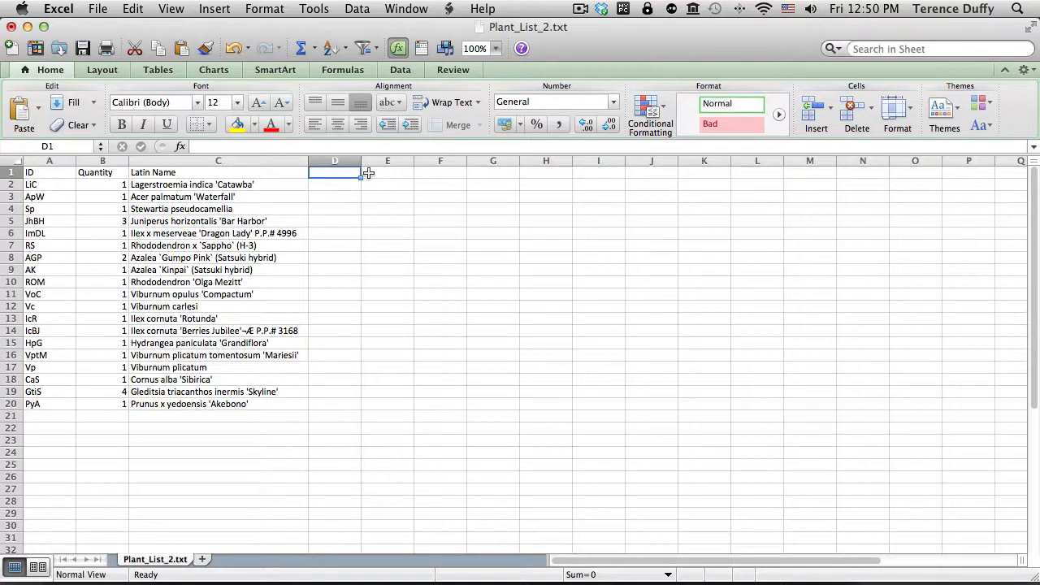
type("PPP")
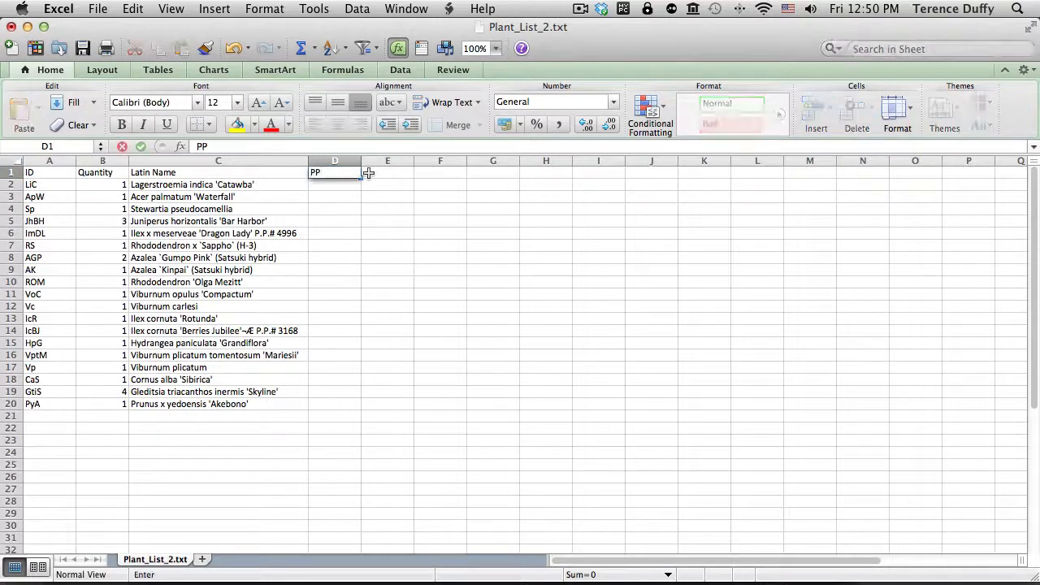
left_click(322, 186)
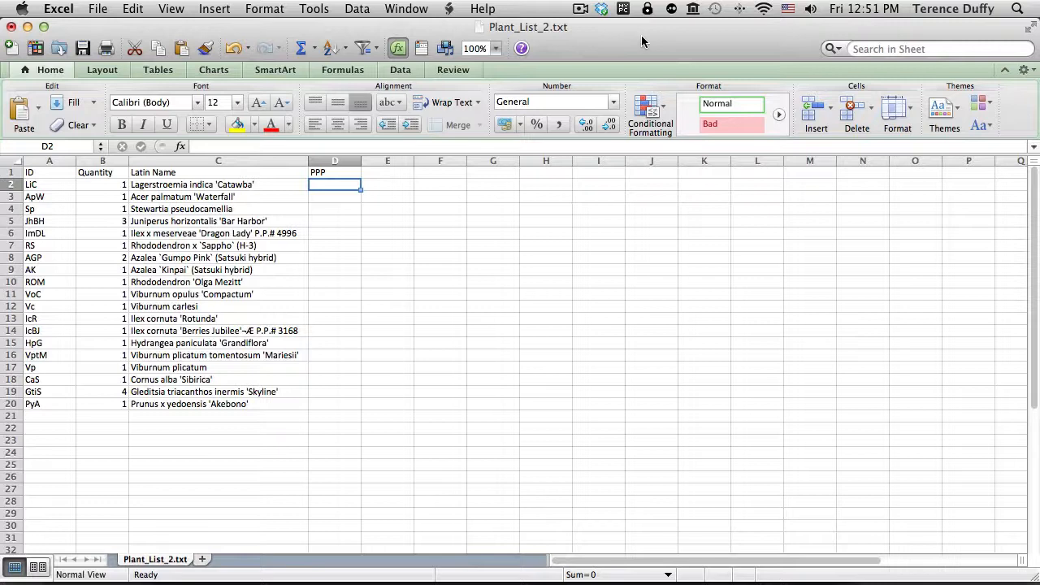
- Quit Excel without saving the changes to Plant_List_2.txt
left_click(53, 8)
left_click(101, 176)
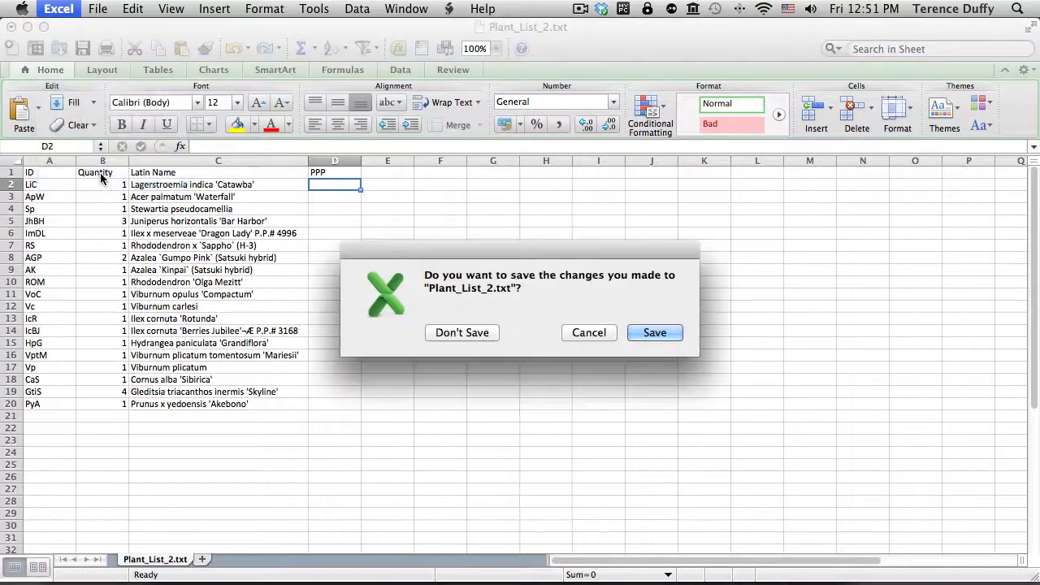
left_click(490, 331)
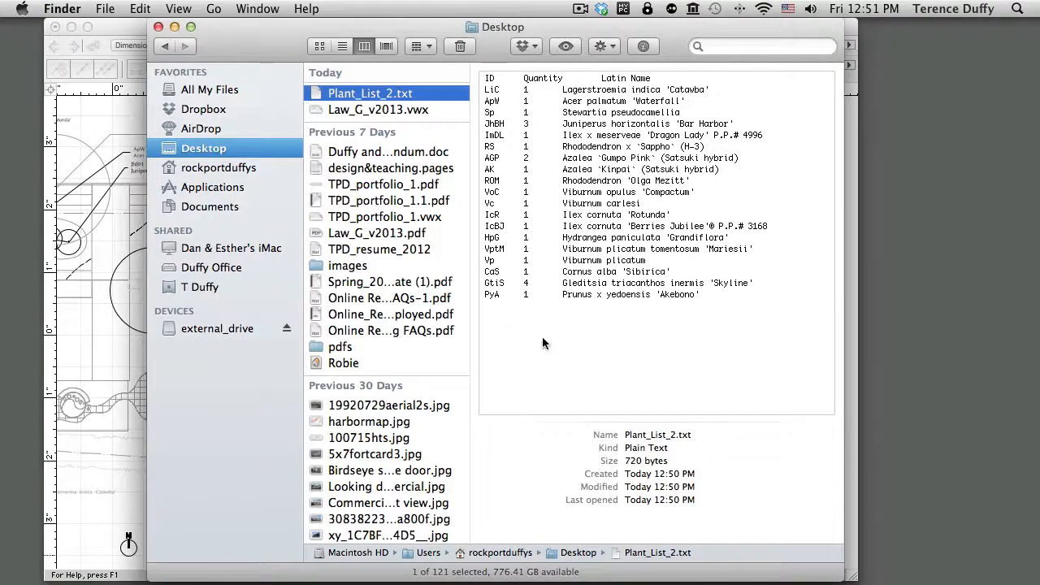
- Move Plant_List_2.txt from the Desktop to the Trash and close the Finder window to return to Vectorworks
left_click(461, 45)
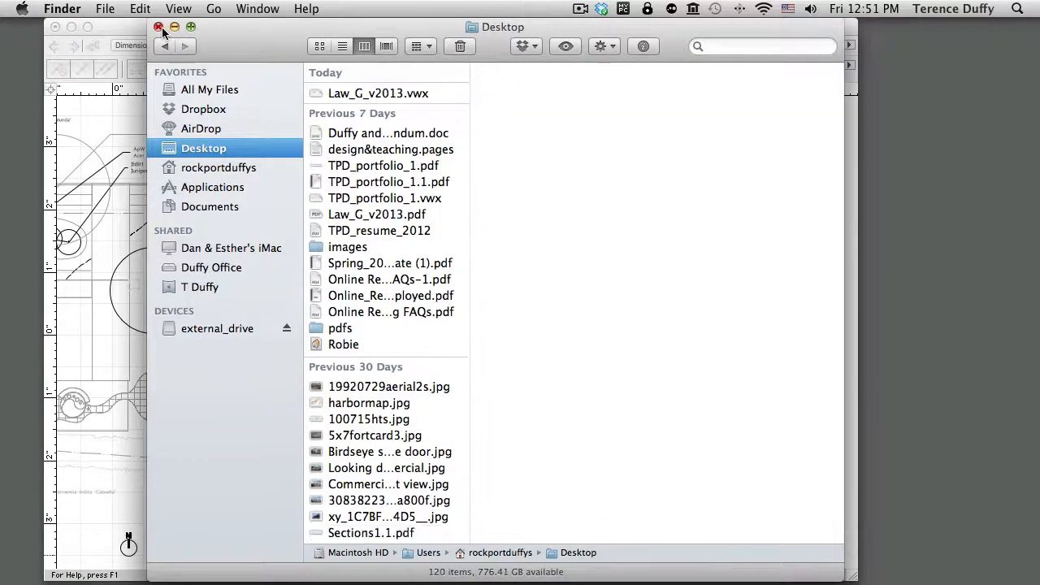
left_click(158, 27)
left_click(163, 31)
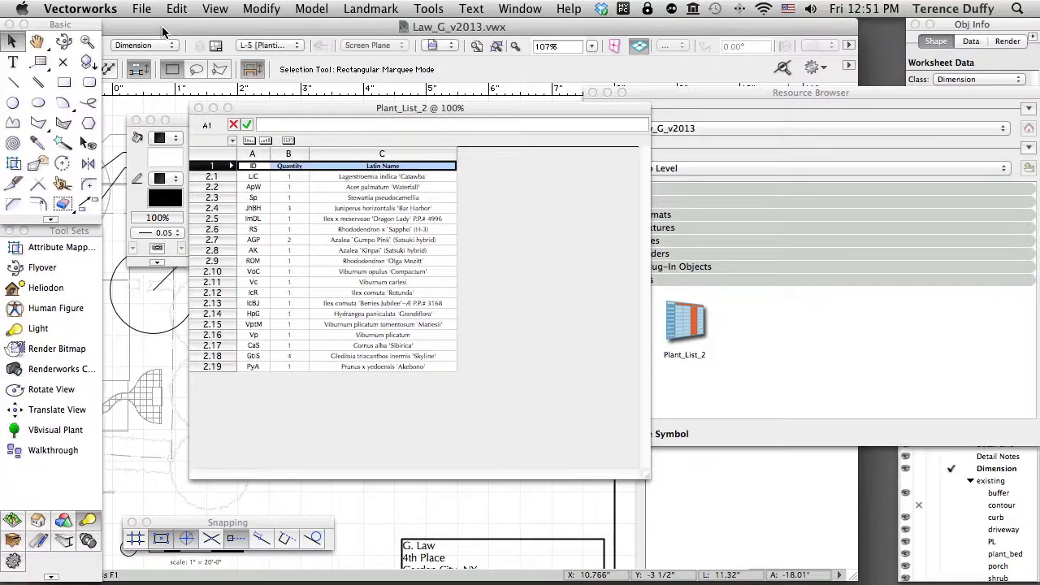